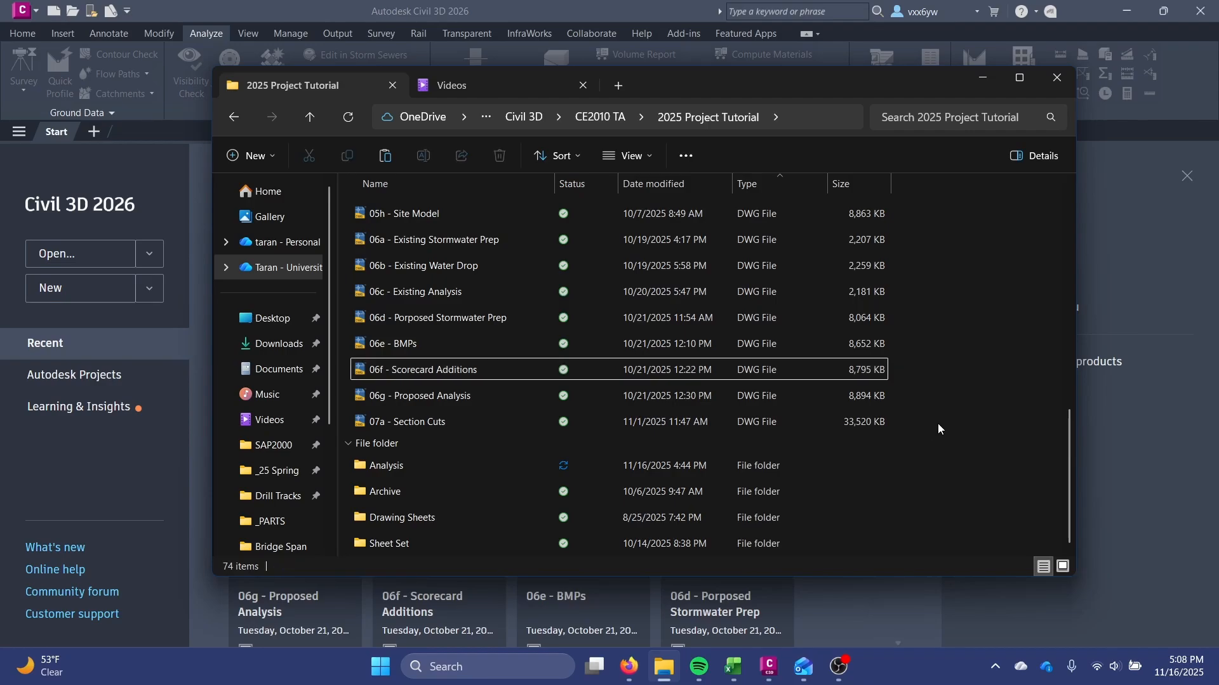
Paste a copy of the 06f - Scorecard Additions drawing named 08a - QTO and open it
key(ctrl+v)
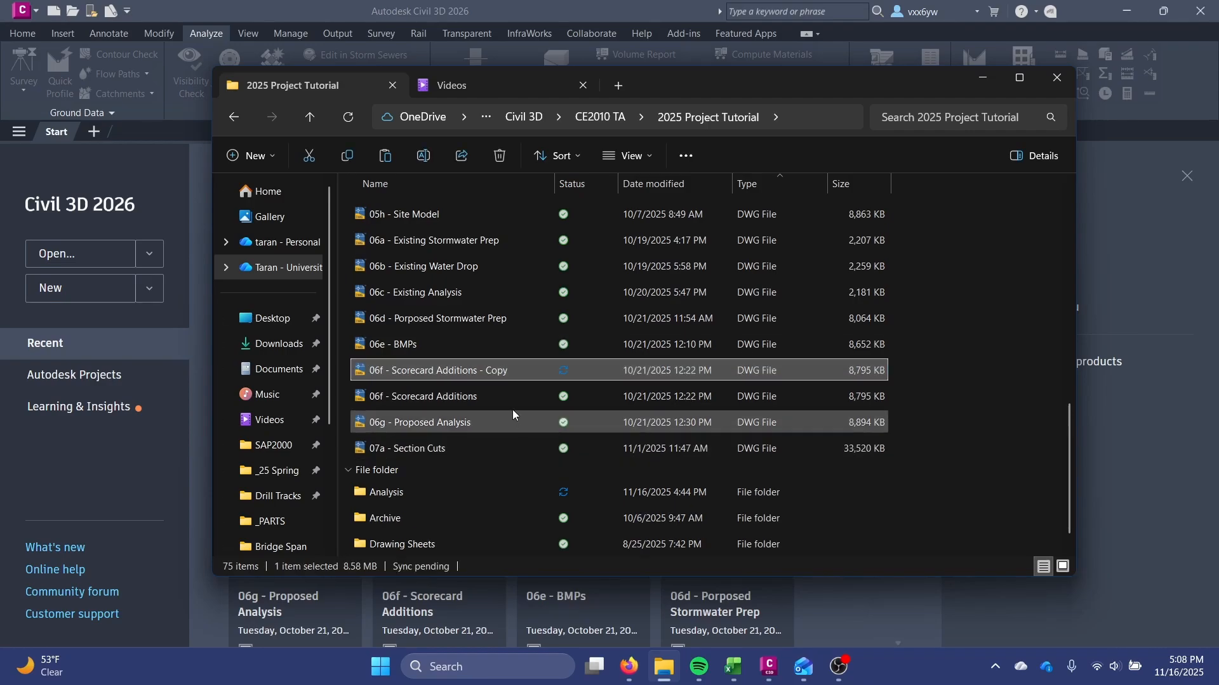
right_click(503, 372)
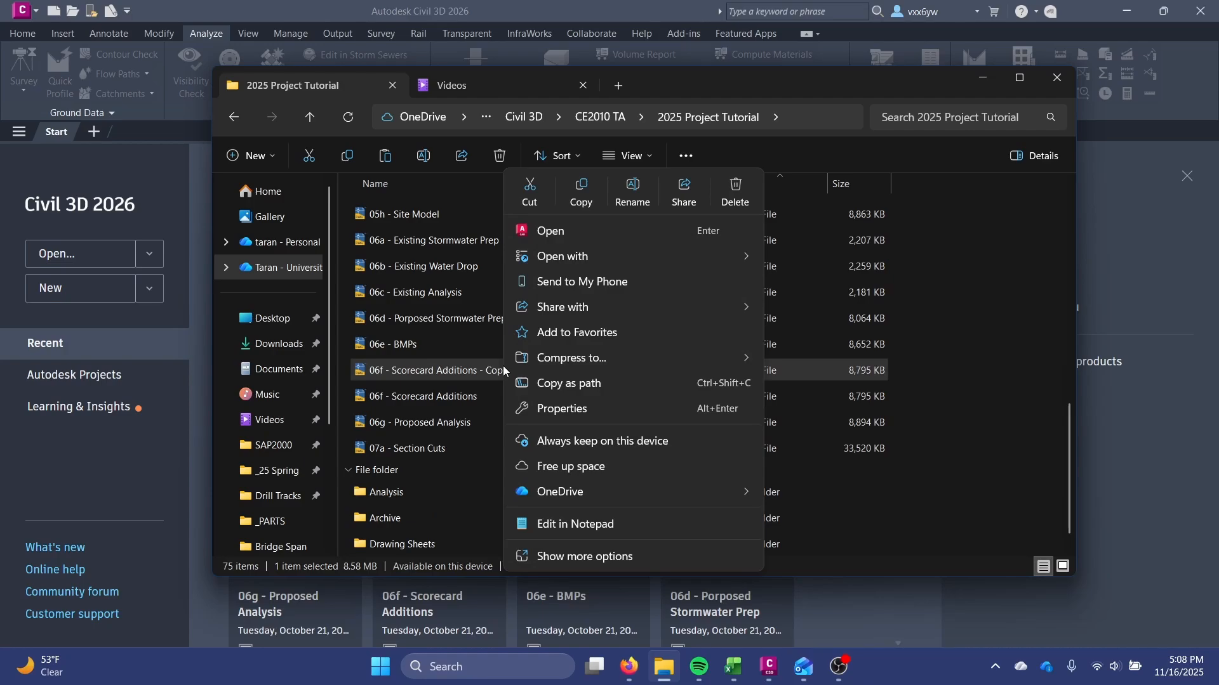
click(630, 193)
text(08a - QTO)
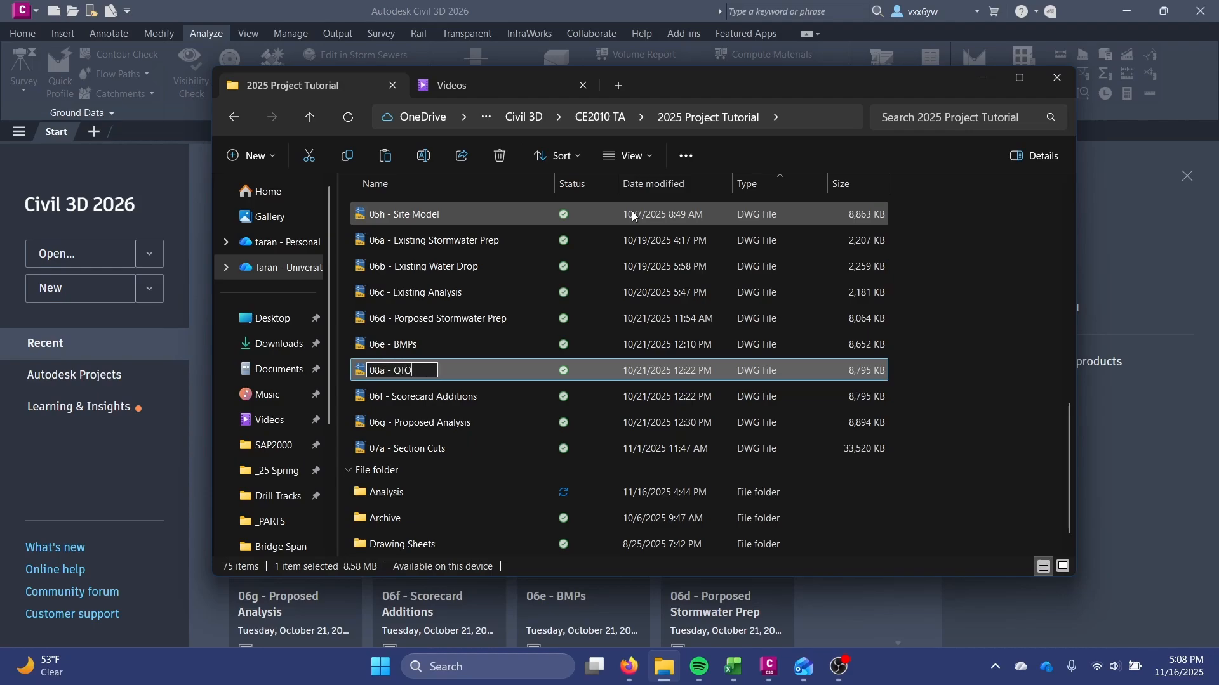
key(Return)
double_click(527, 377)
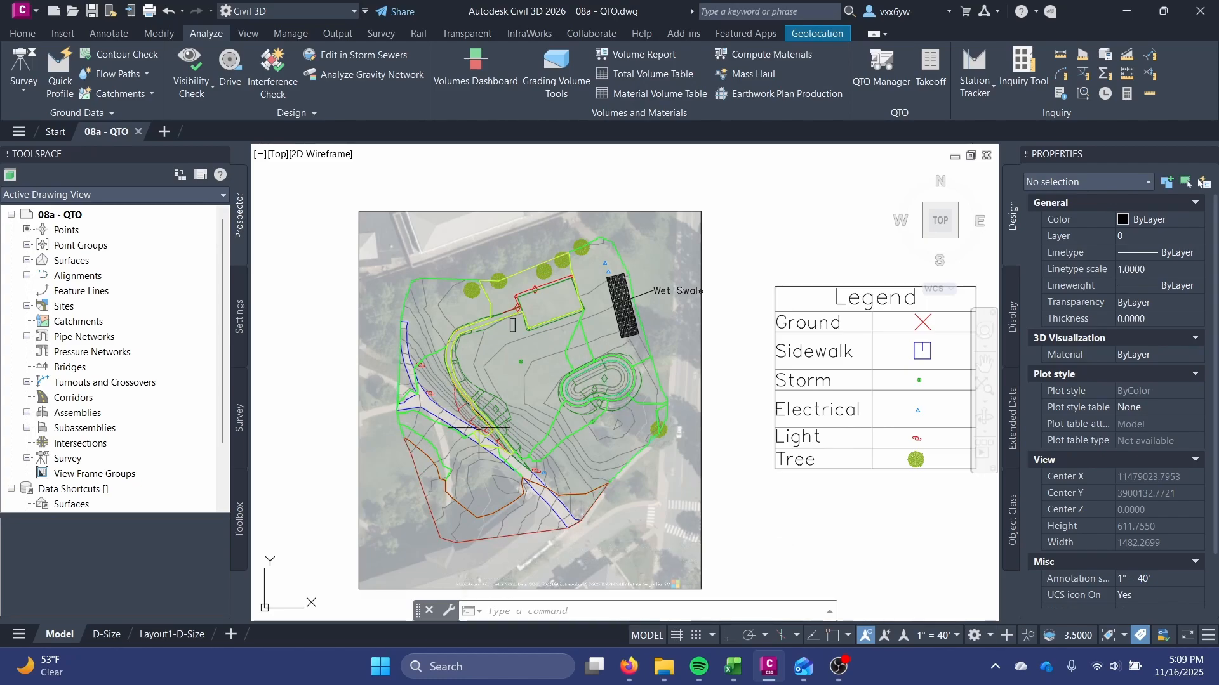
Select all boundary lines similar to the brown one crossing the southern sidewalk and delete them
scroll(479, 428, up, 4)
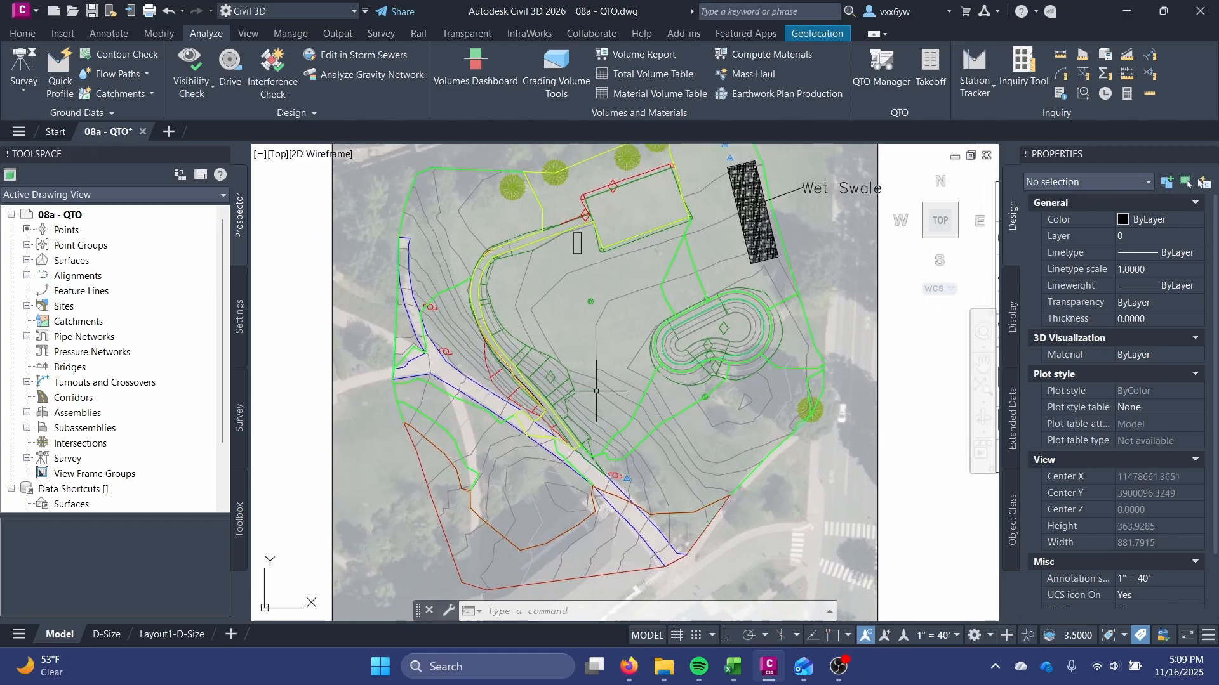
scroll(596, 391, down, 4)
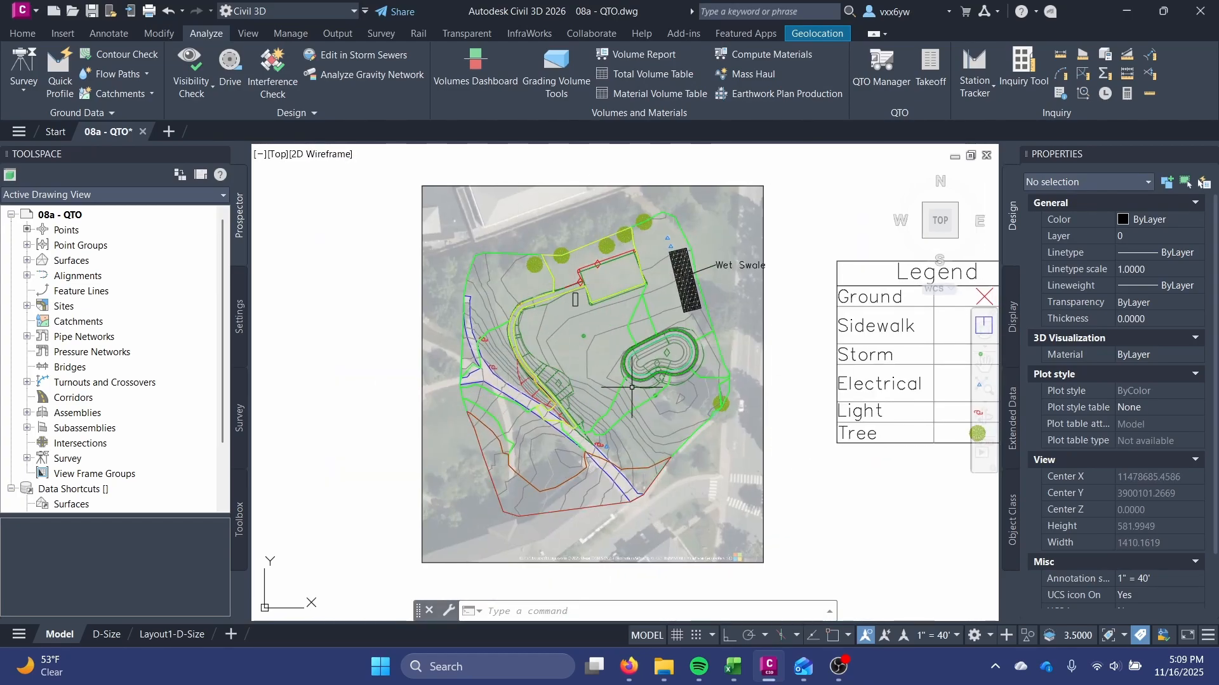
scroll(621, 405, up, 5)
middle_drag(633, 445, 667, 390)
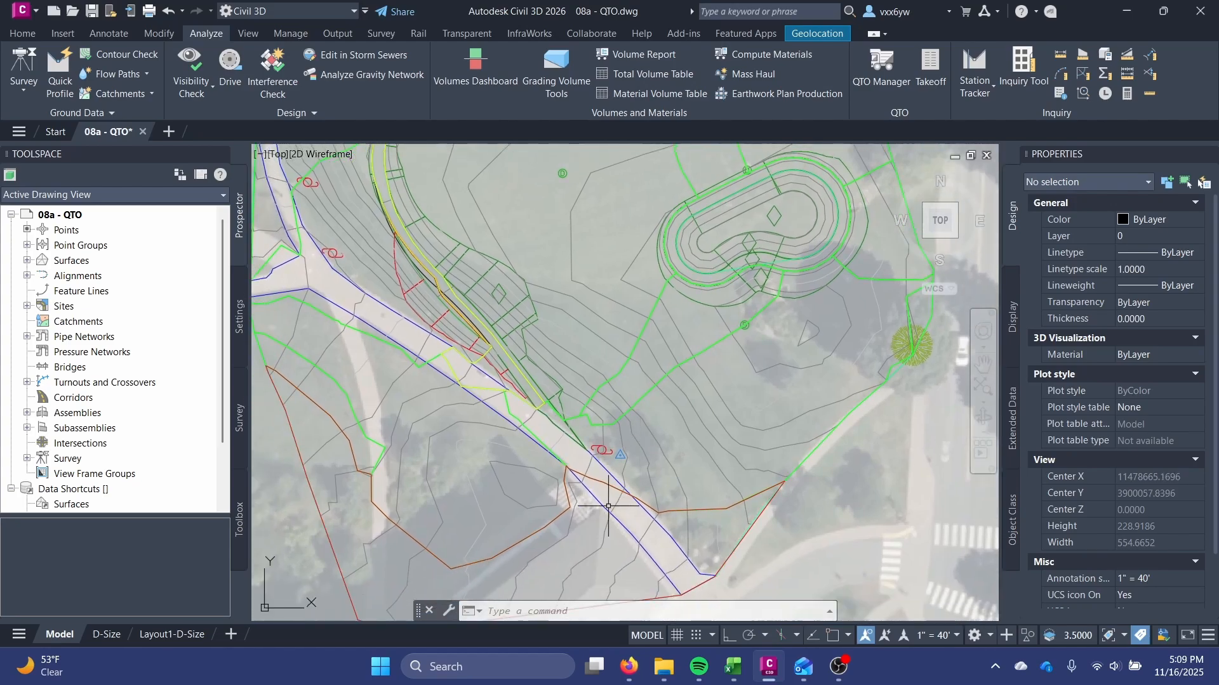
click(612, 511)
right_click(631, 508)
click(679, 463)
key(Delete)
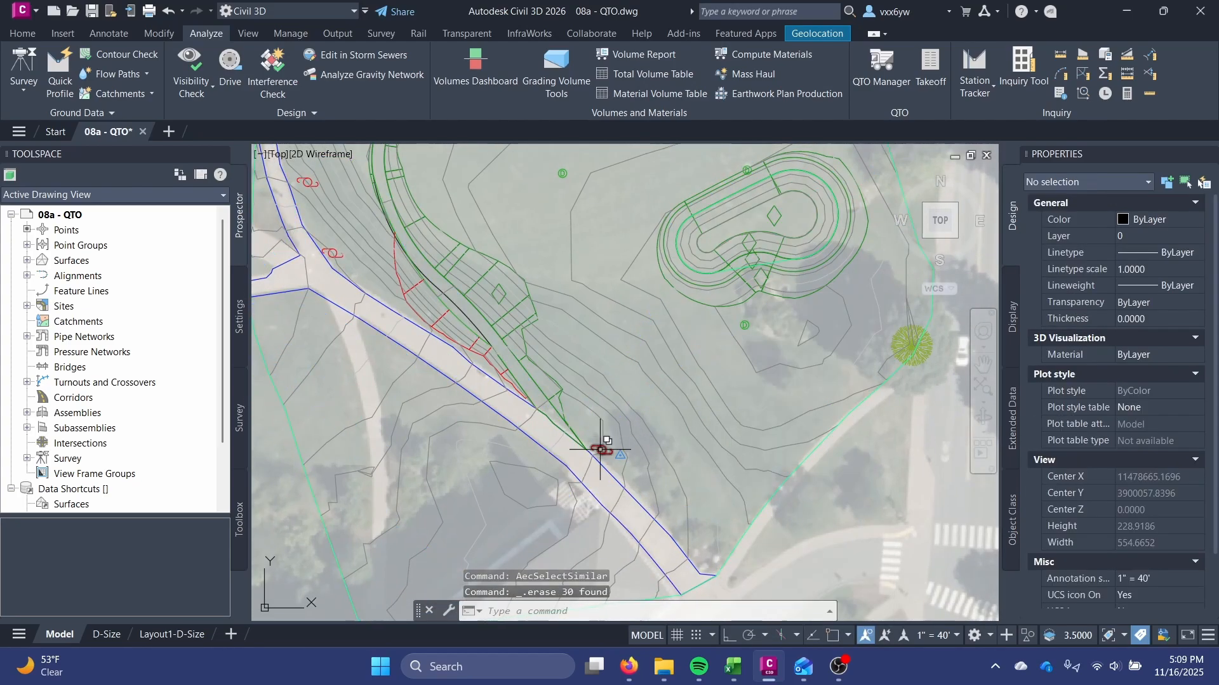
click(534, 314)
right_click(534, 320)
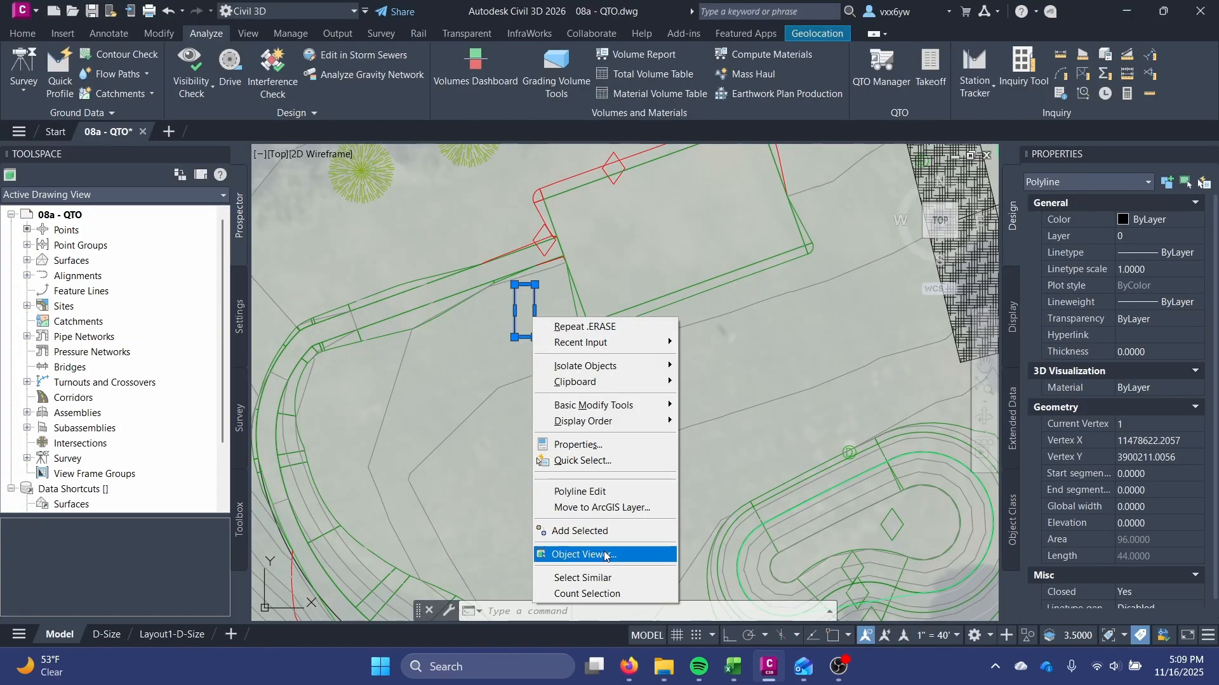
click(475, 374)
key(ctrl+v)
click(476, 343)
key(Return)
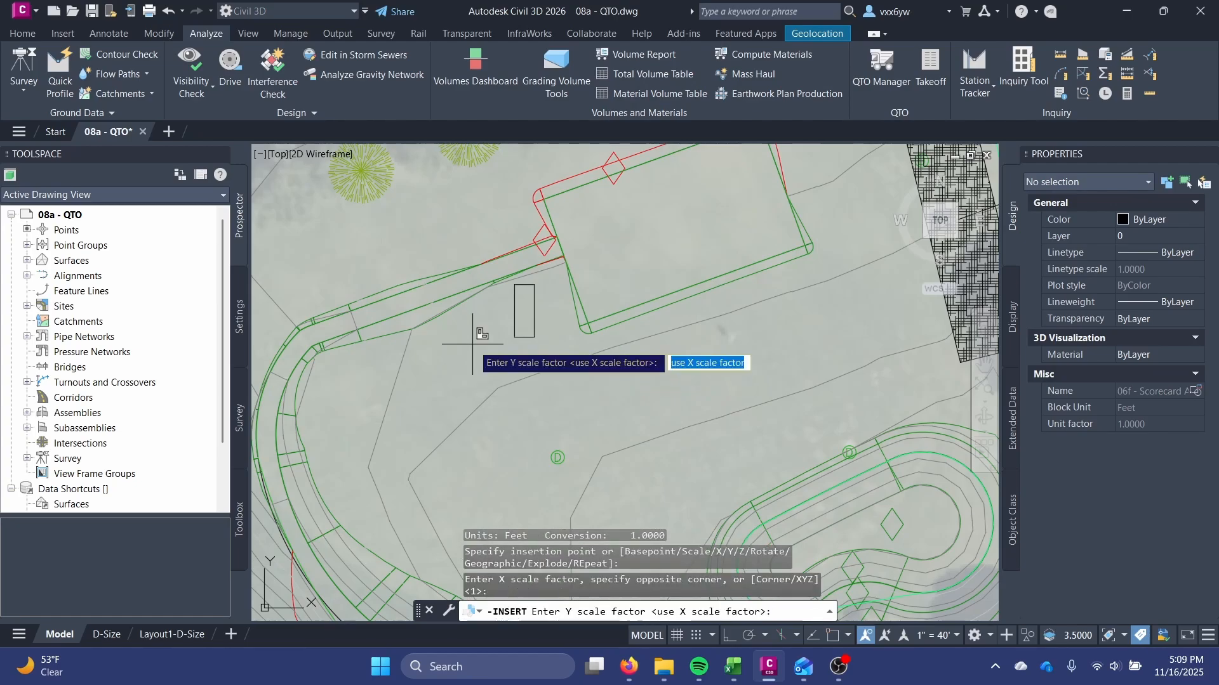
key(Return)
key(Return)
Paste three copies of the small rectangle southwest of the large rectangular pad and save the drawing
key(ctrl+v)
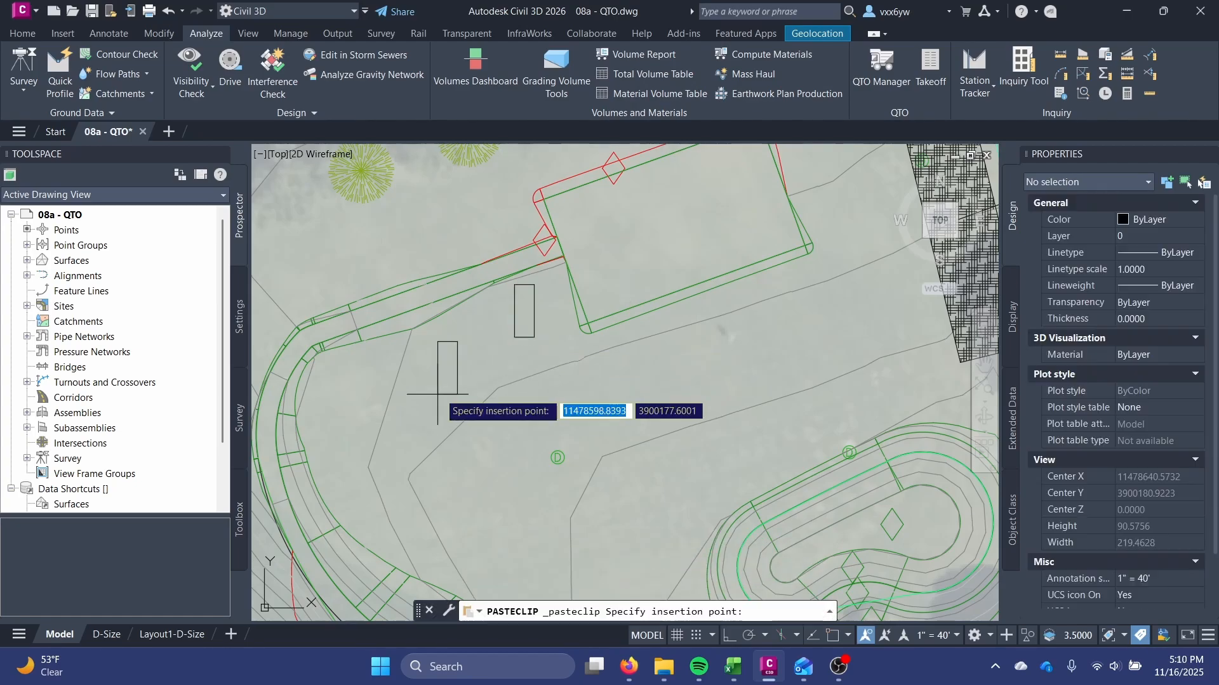
click(549, 384)
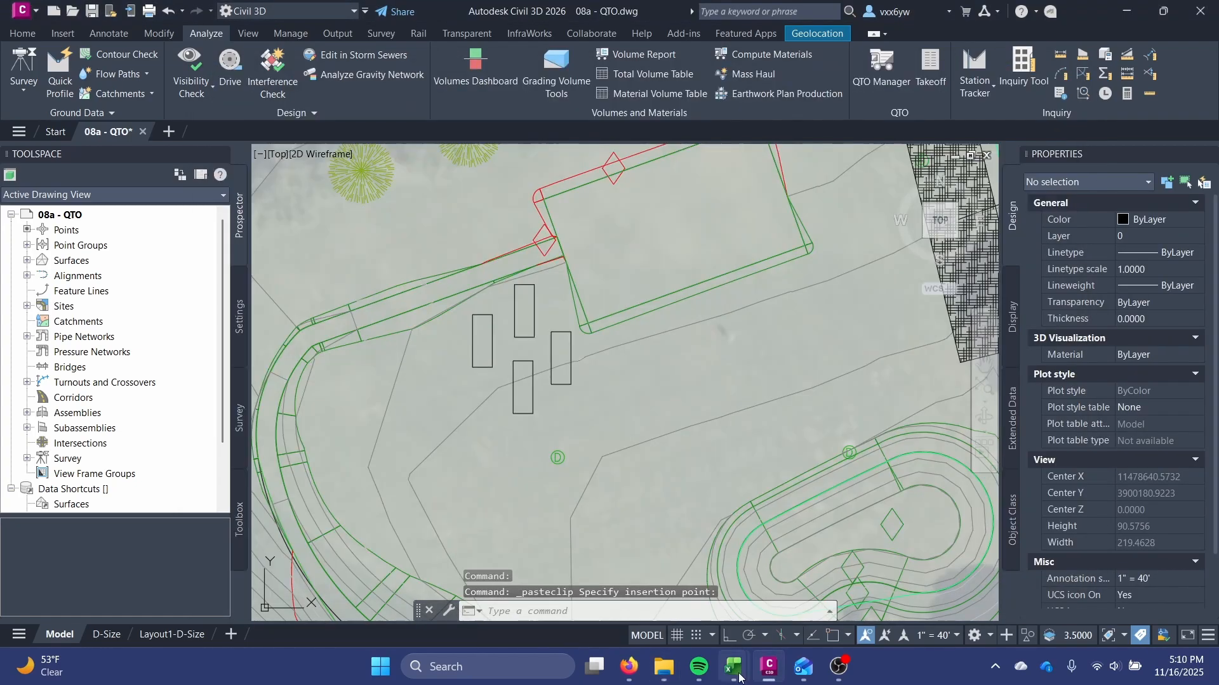
click(737, 673)
mouse_move(442, 370)
middle_down()
mouse_move(512, 225)
mouse_move(539, 290)
mouse_move(521, 306)
middle_up()
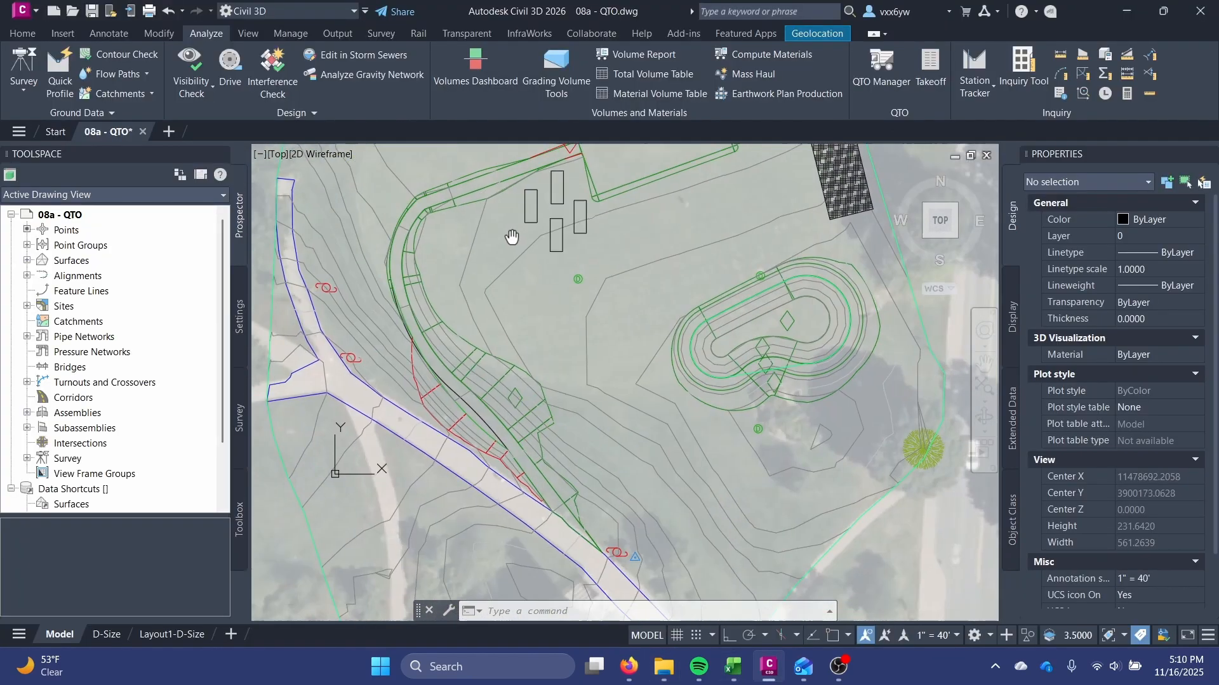
scroll(479, 299, up, 3)
scroll(538, 291, down, 5)
key(ctrl+s)
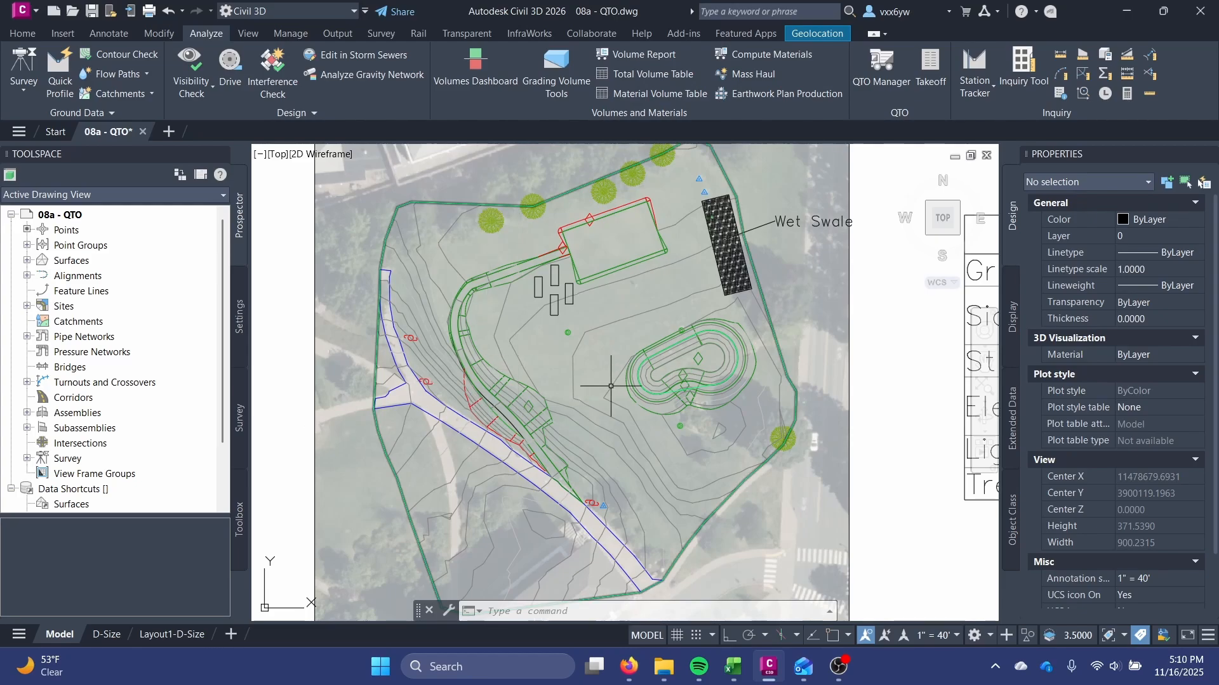
Open the QTO Manager and start browsing for a CSV (Comma delimited) pay item file
middle_drag(572, 343, 604, 305)
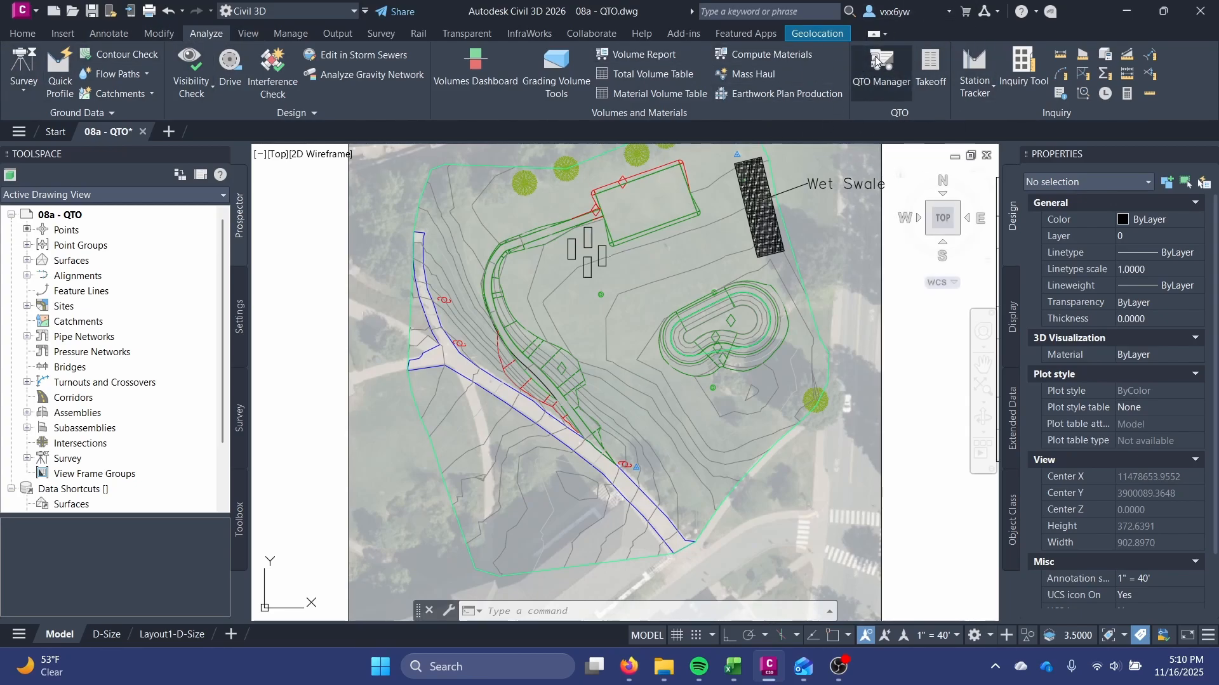
click(877, 72)
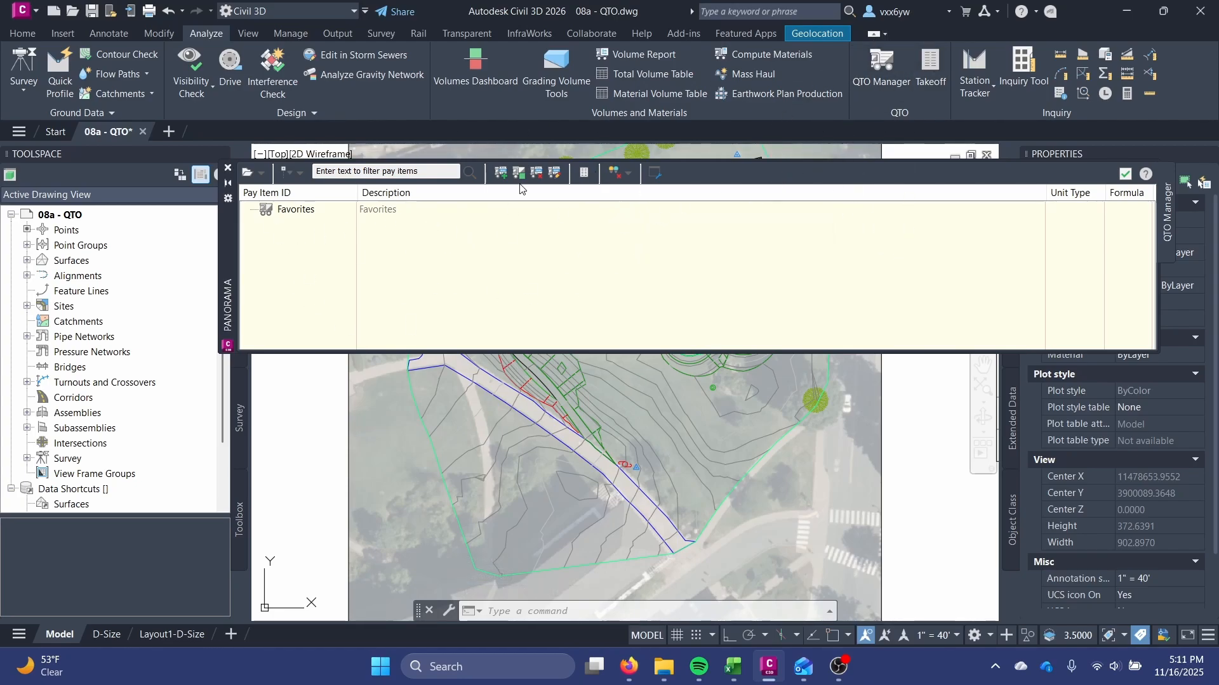
click(260, 174)
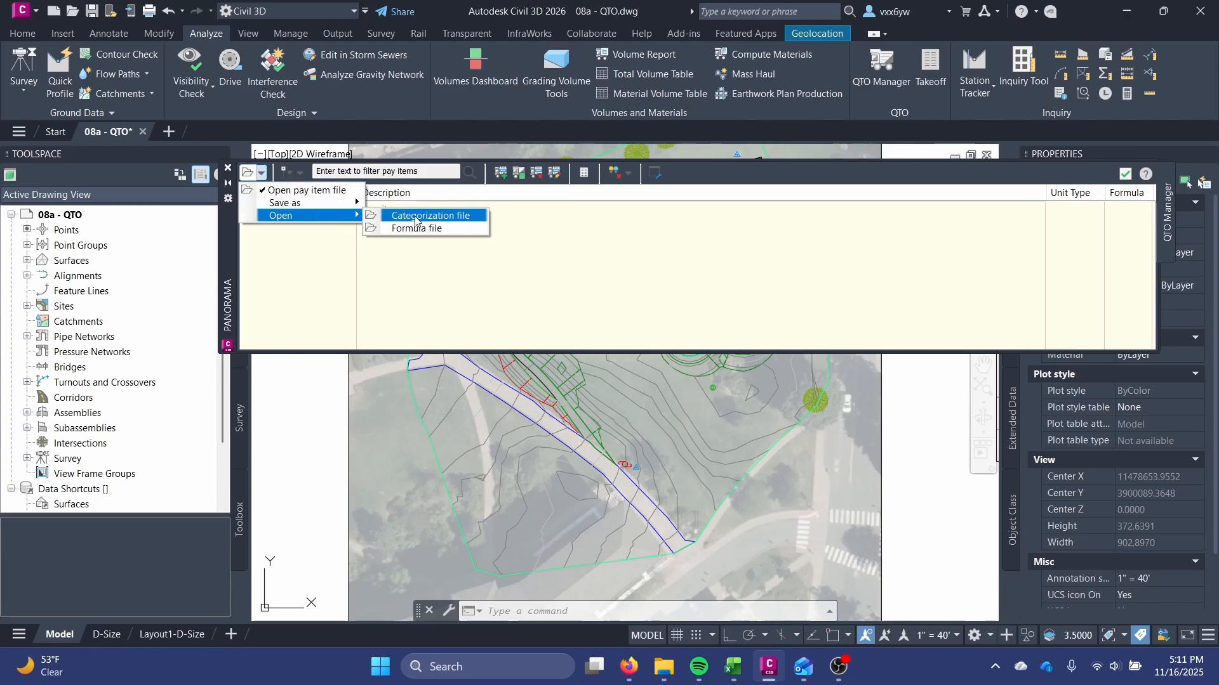
click(331, 191)
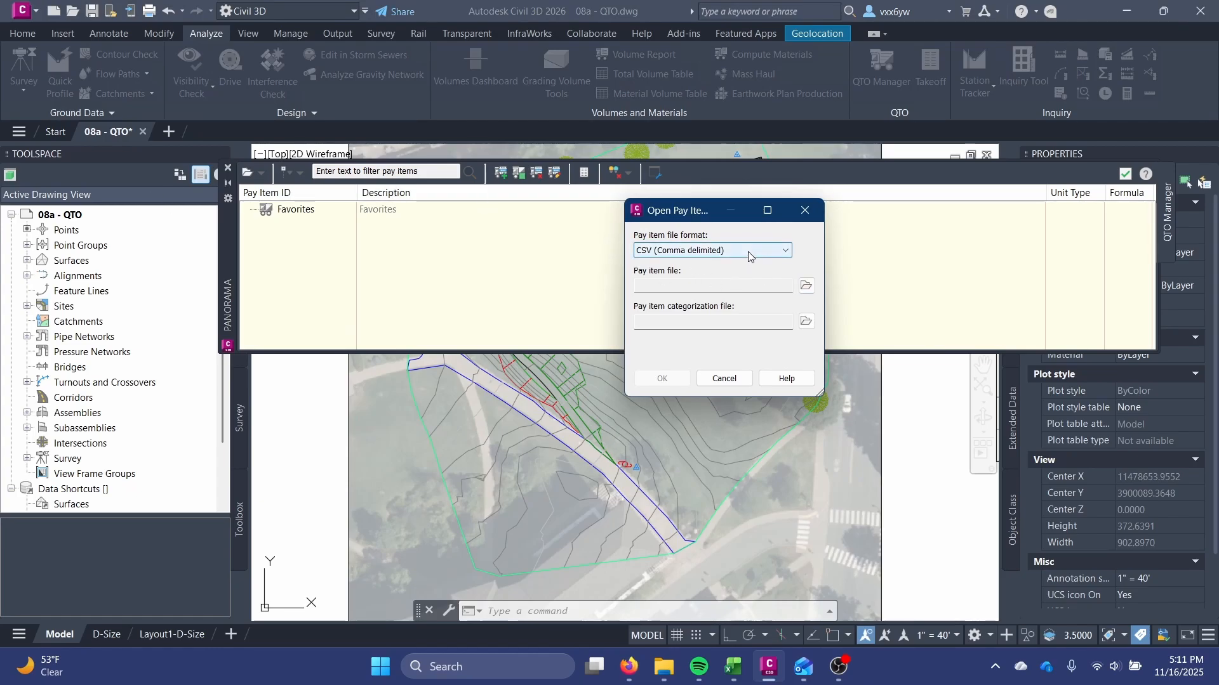
click(806, 286)
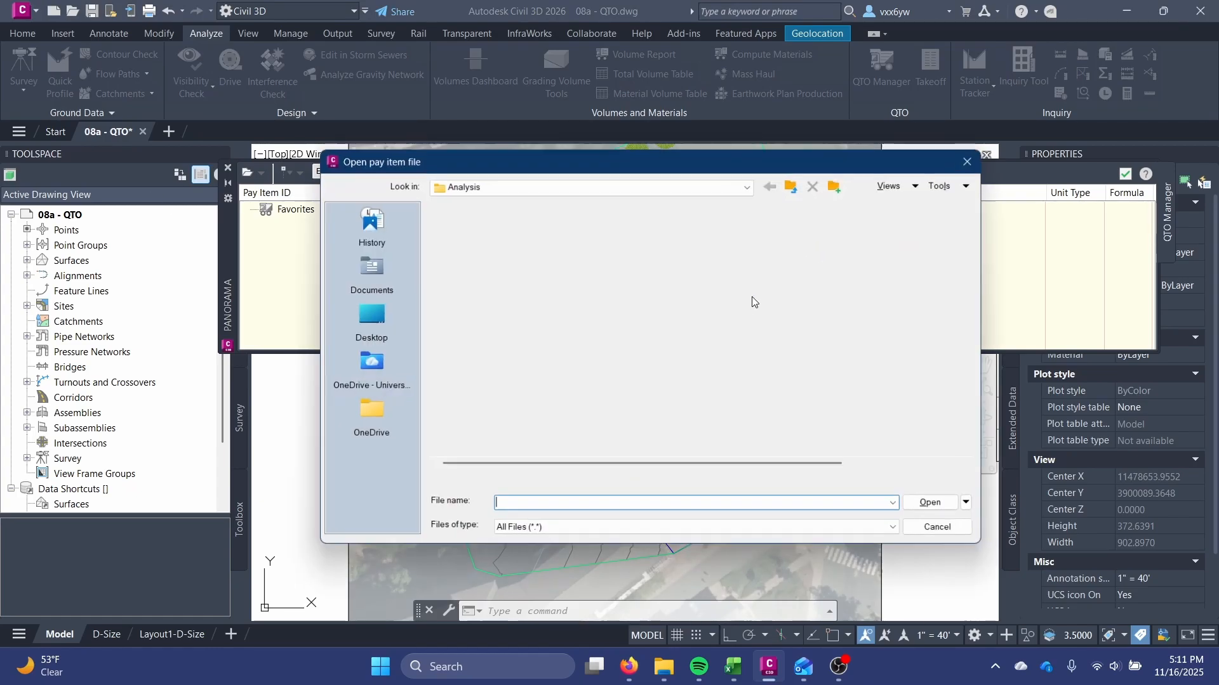
drag(567, 144, 551, 129)
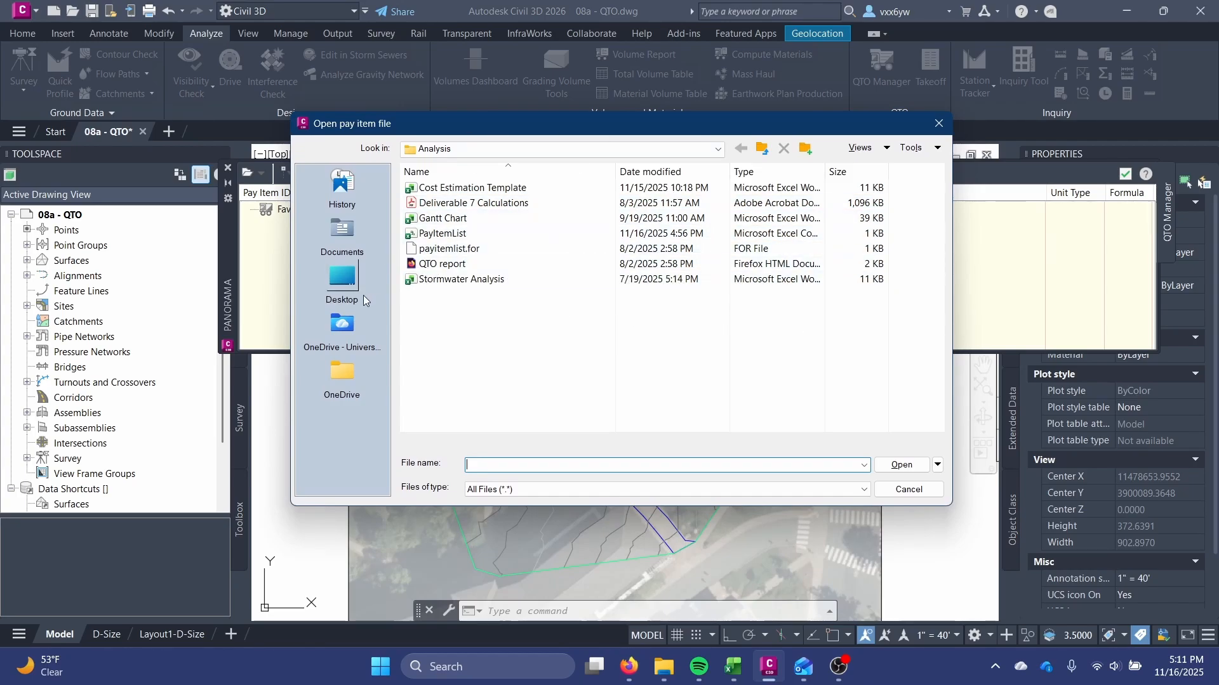
Browse to the C:\ProgramData\Autodesk\C3D 2026 folder to look for the installed pay item files
click(347, 285)
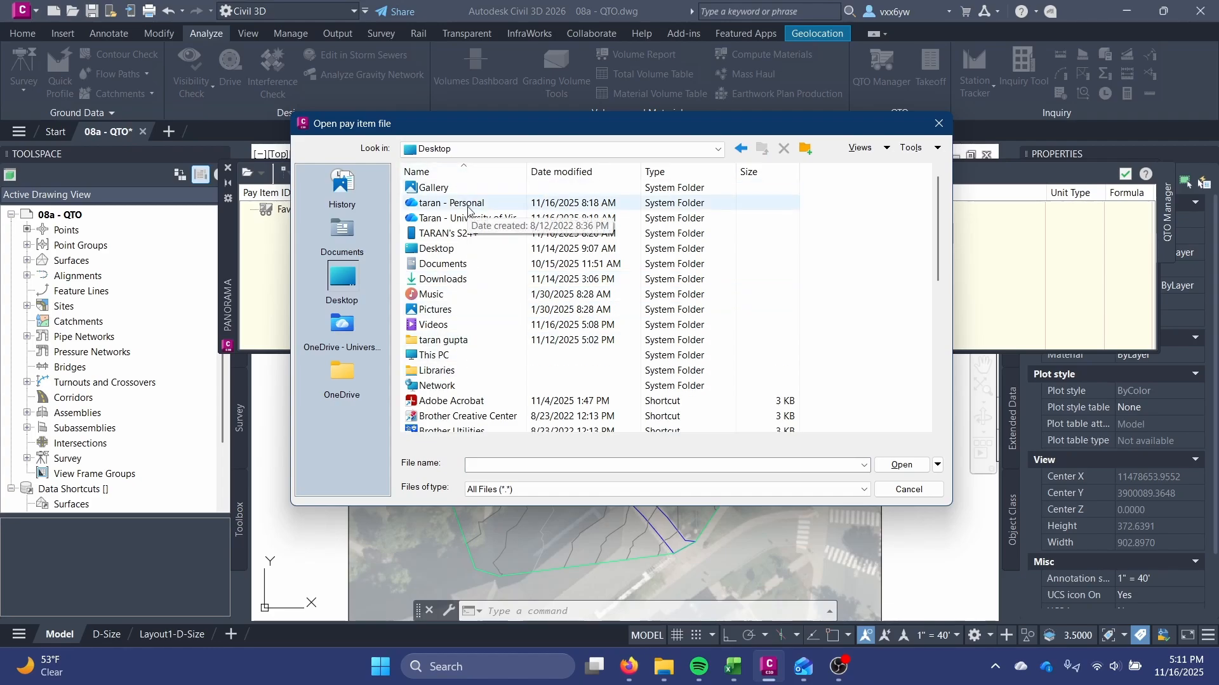
double_click(460, 357)
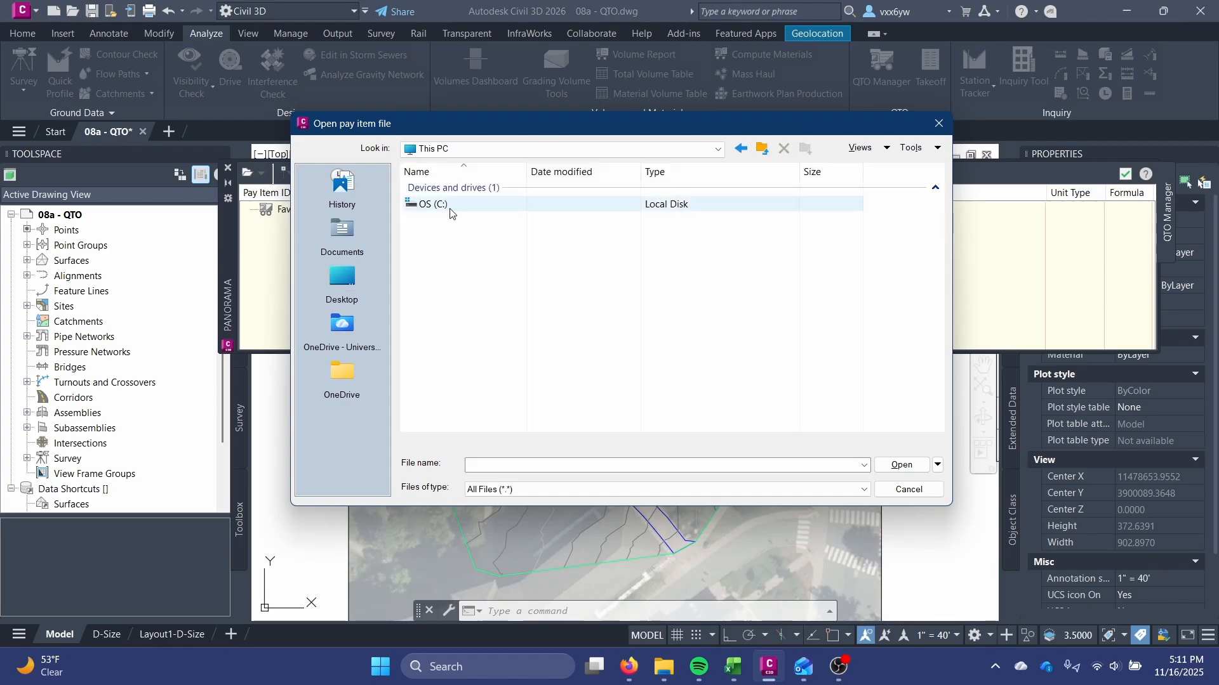
double_click(450, 203)
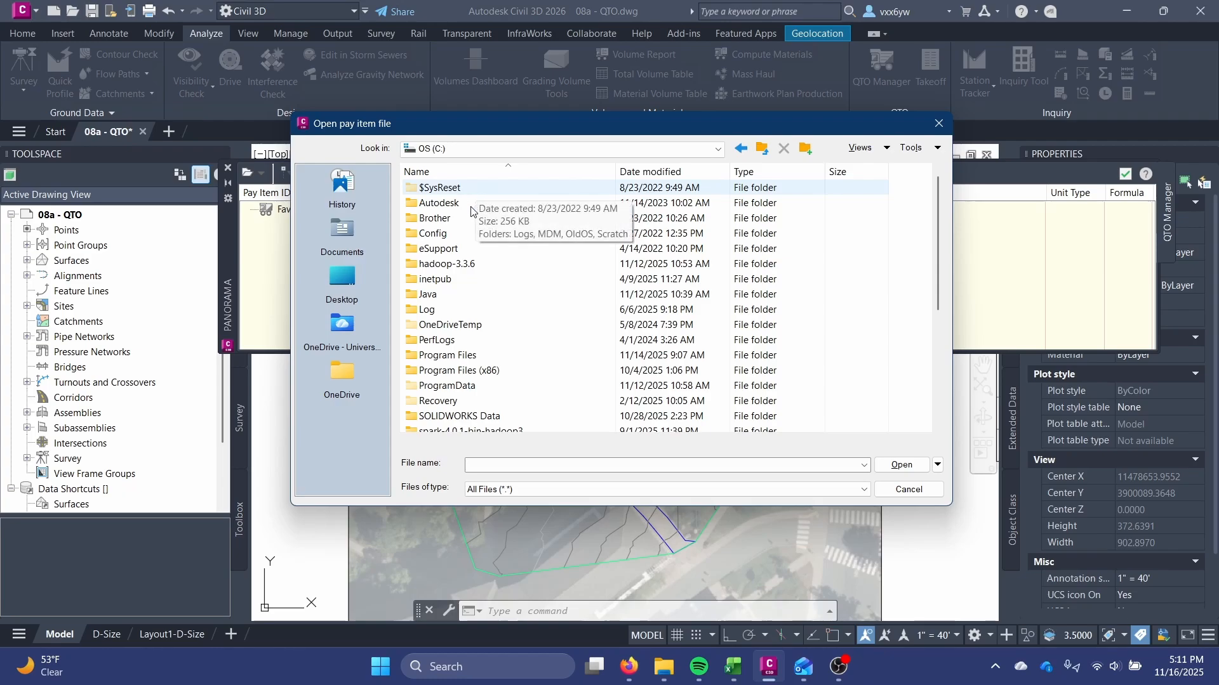
double_click(470, 203)
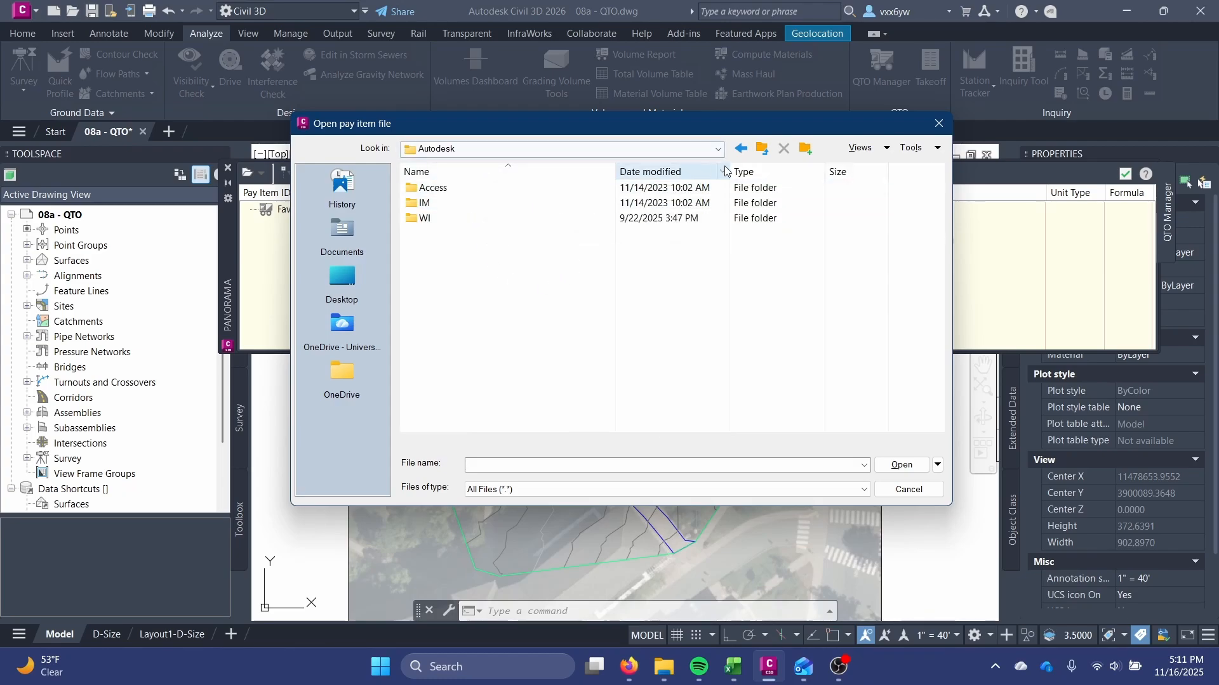
click(740, 150)
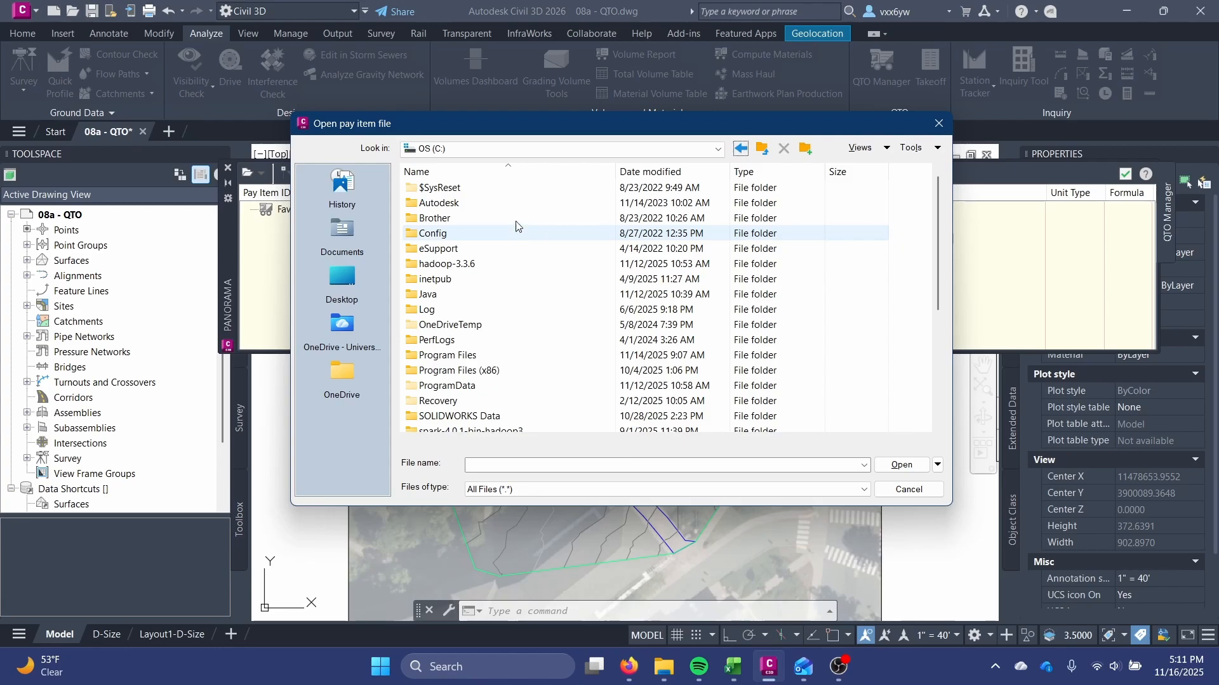
double_click(491, 387)
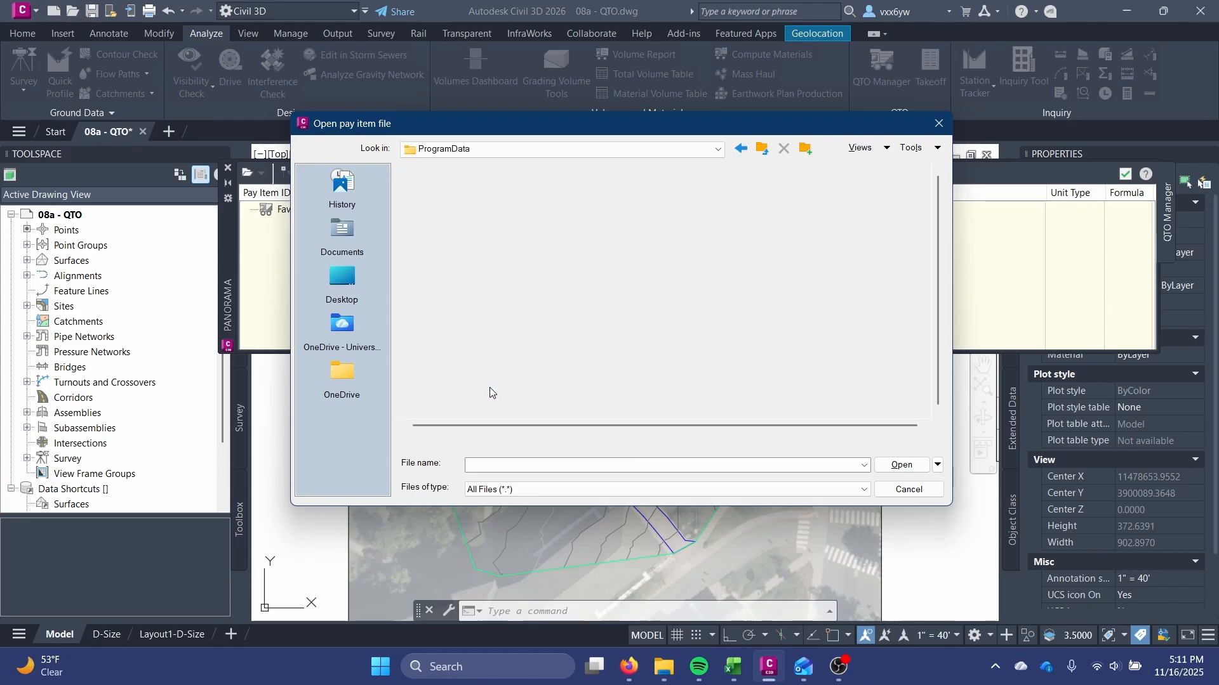
double_click(480, 233)
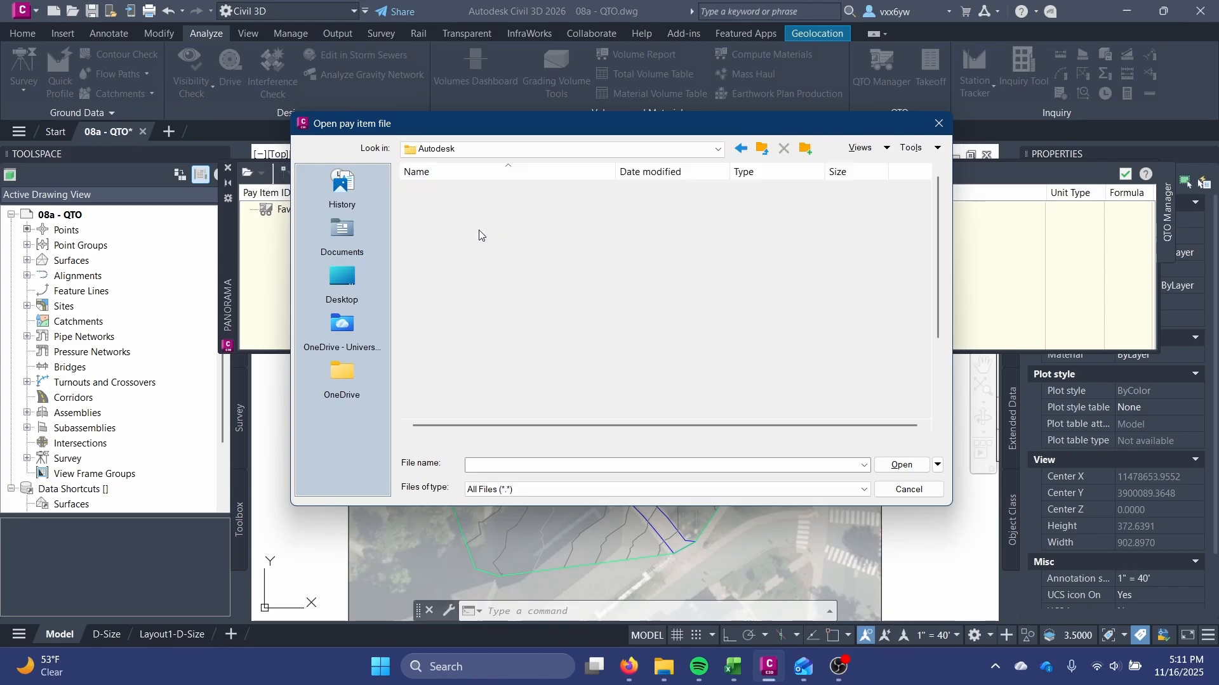
double_click(445, 265)
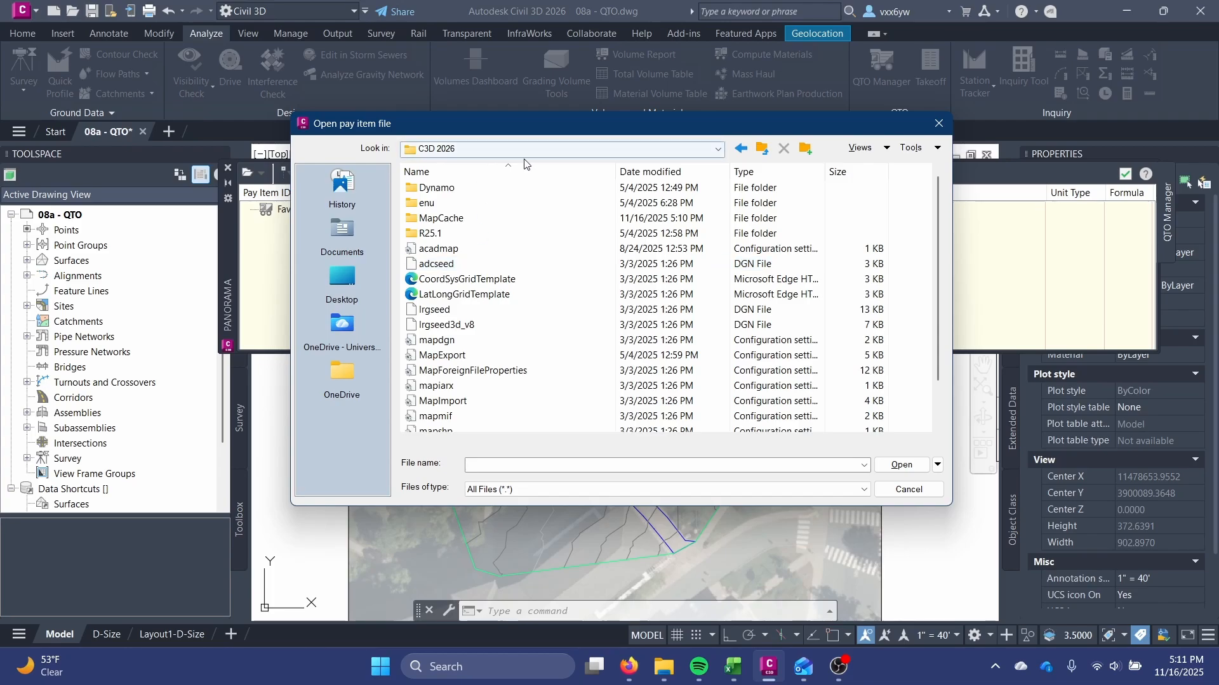
Examine the sample files in enu\Data\Pay Item Data\Getting Started and leave without choosing one
double_click(488, 203)
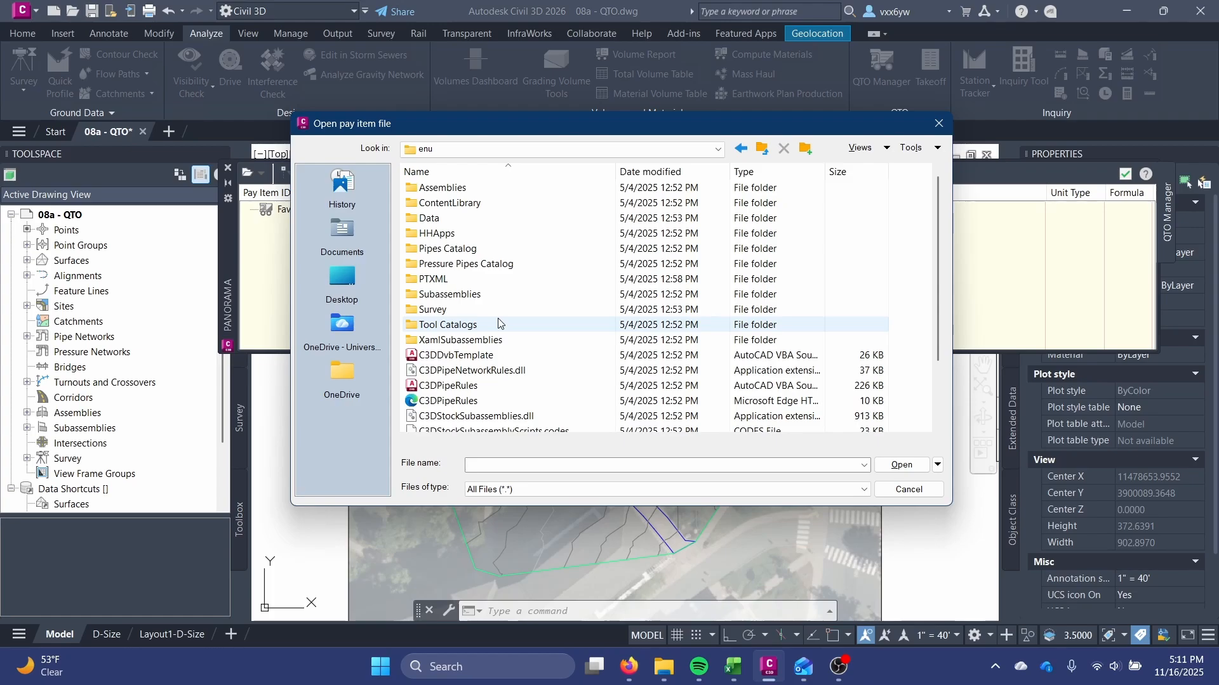
double_click(484, 219)
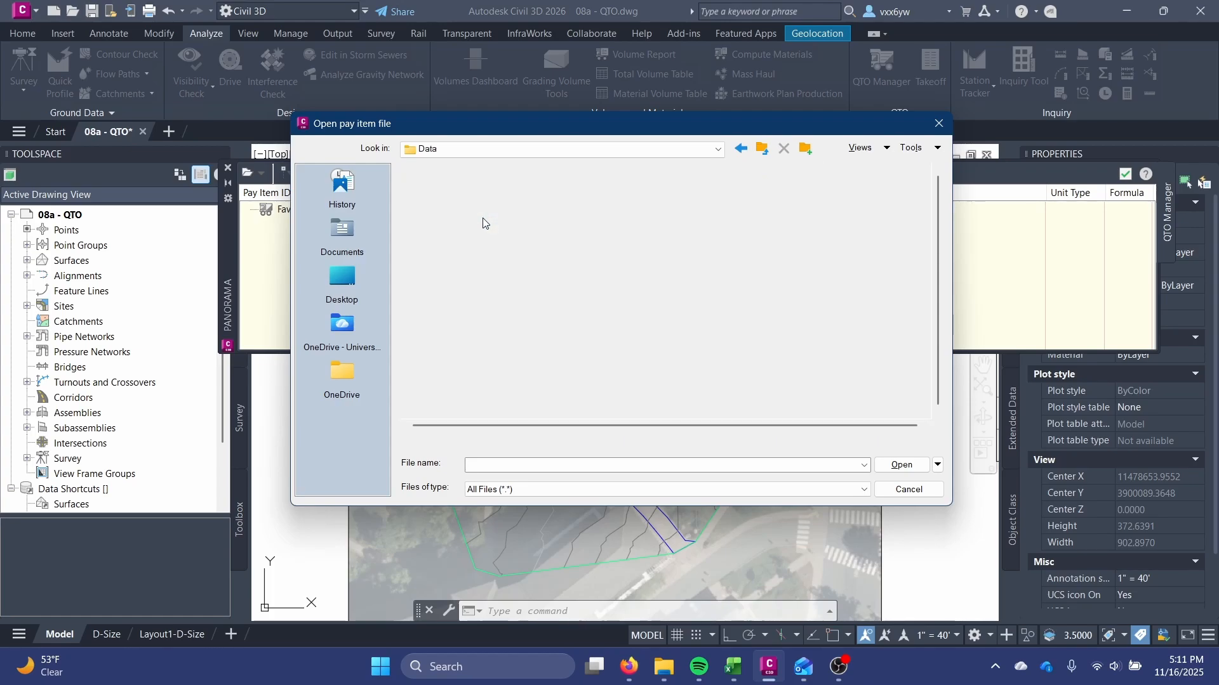
double_click(511, 260)
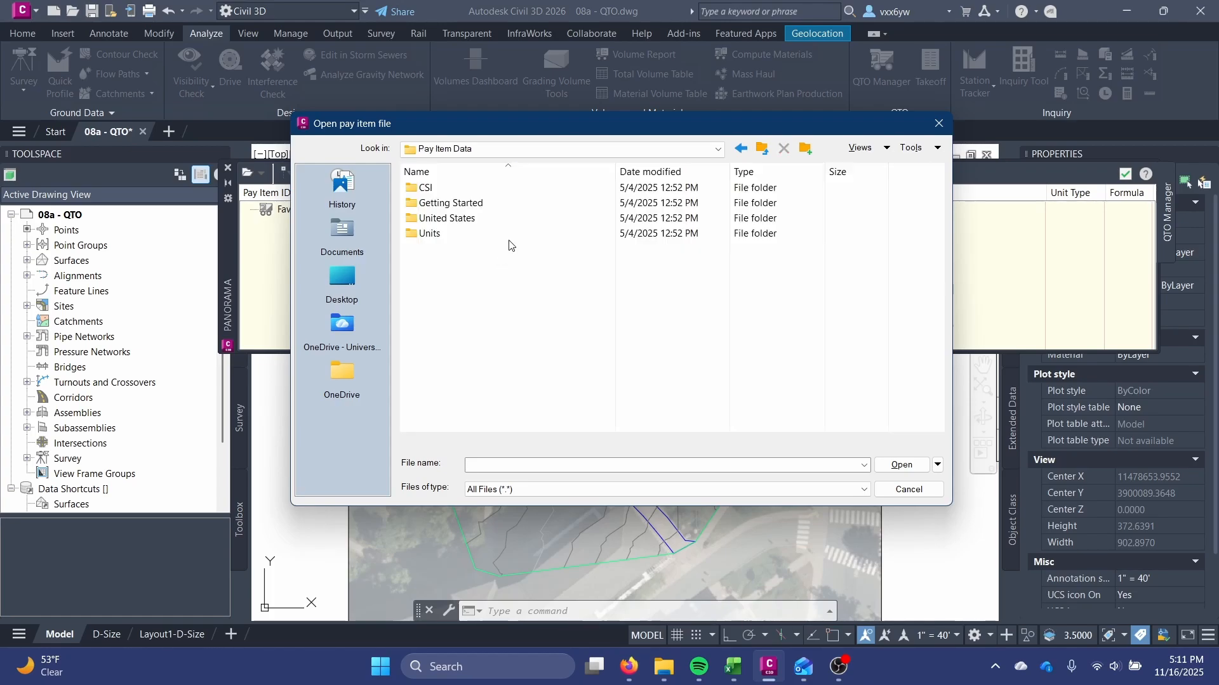
double_click(515, 204)
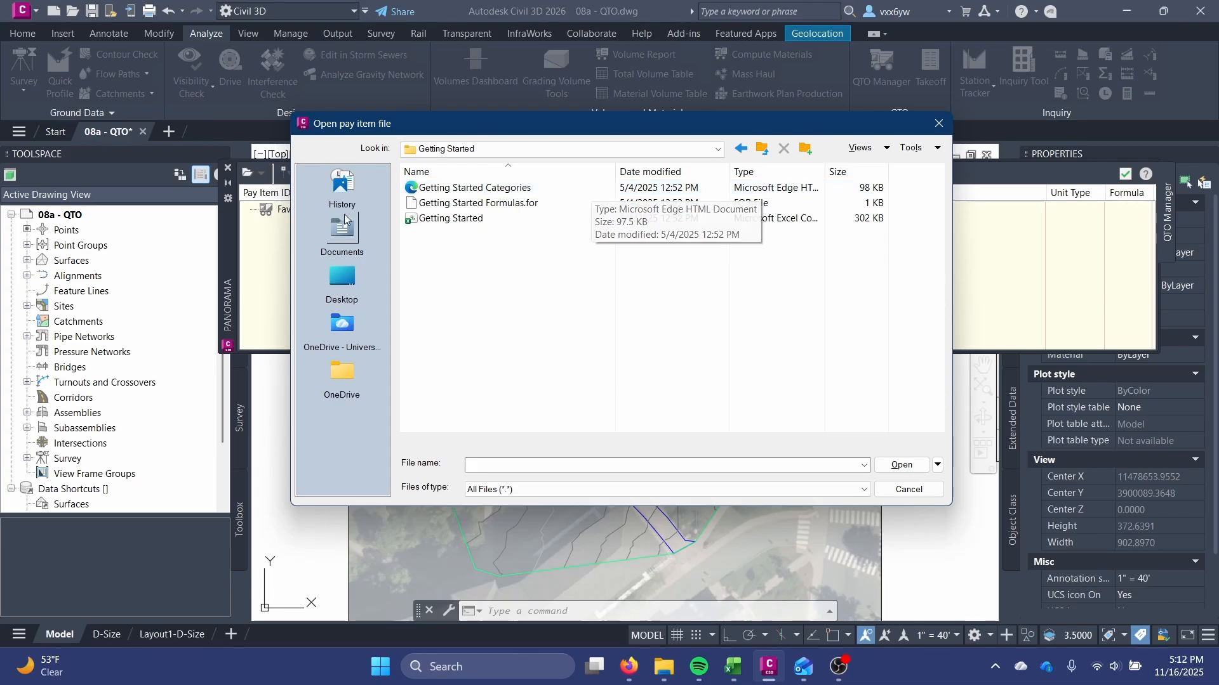
drag(412, 130, 677, 125)
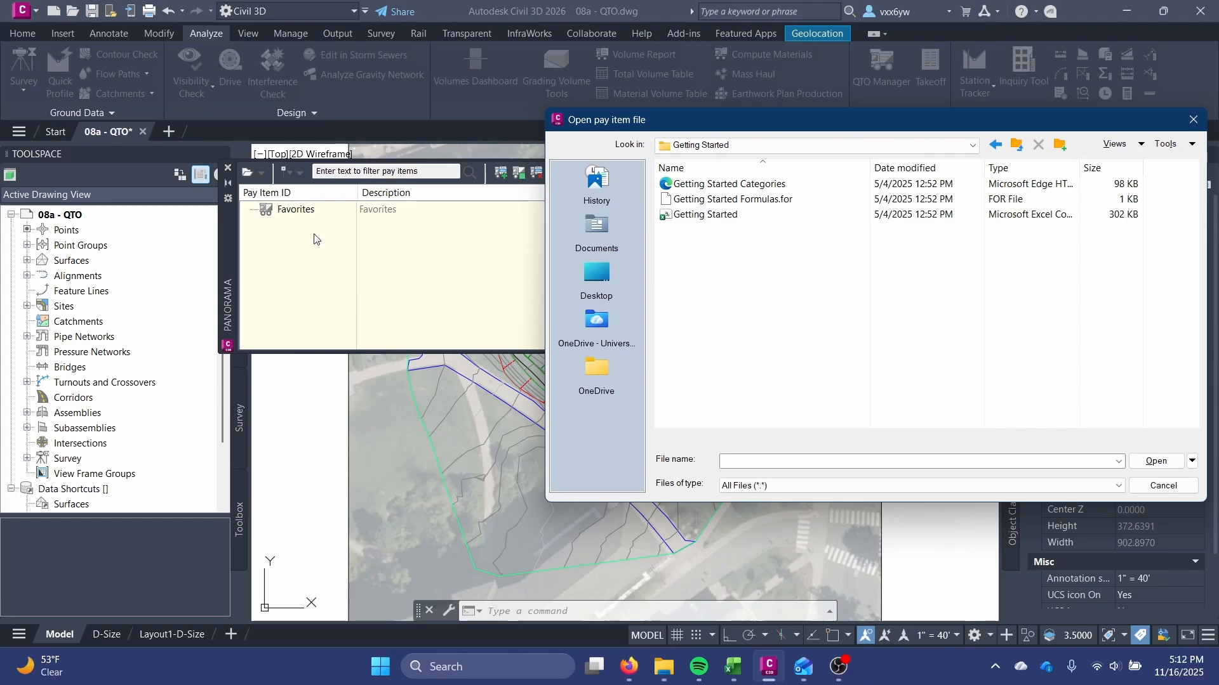
drag(582, 130, 294, 153)
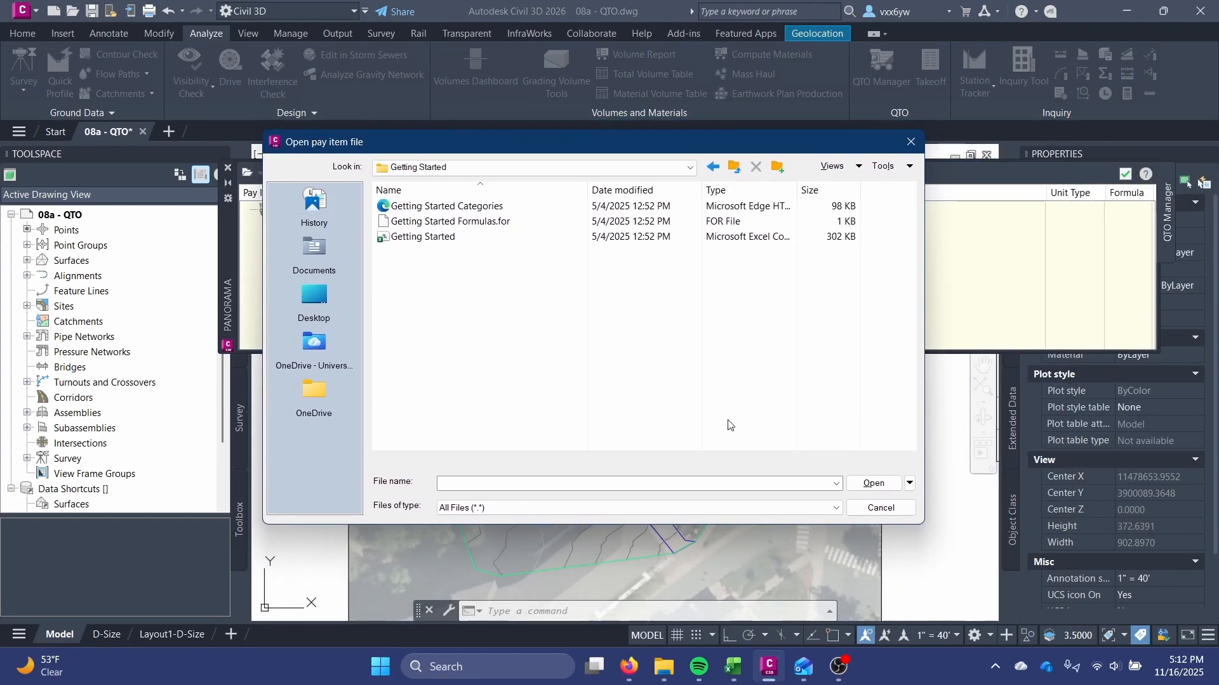
click(878, 508)
Try to load PayItemList.csv from the Analysis folder as the pay item file
click(806, 285)
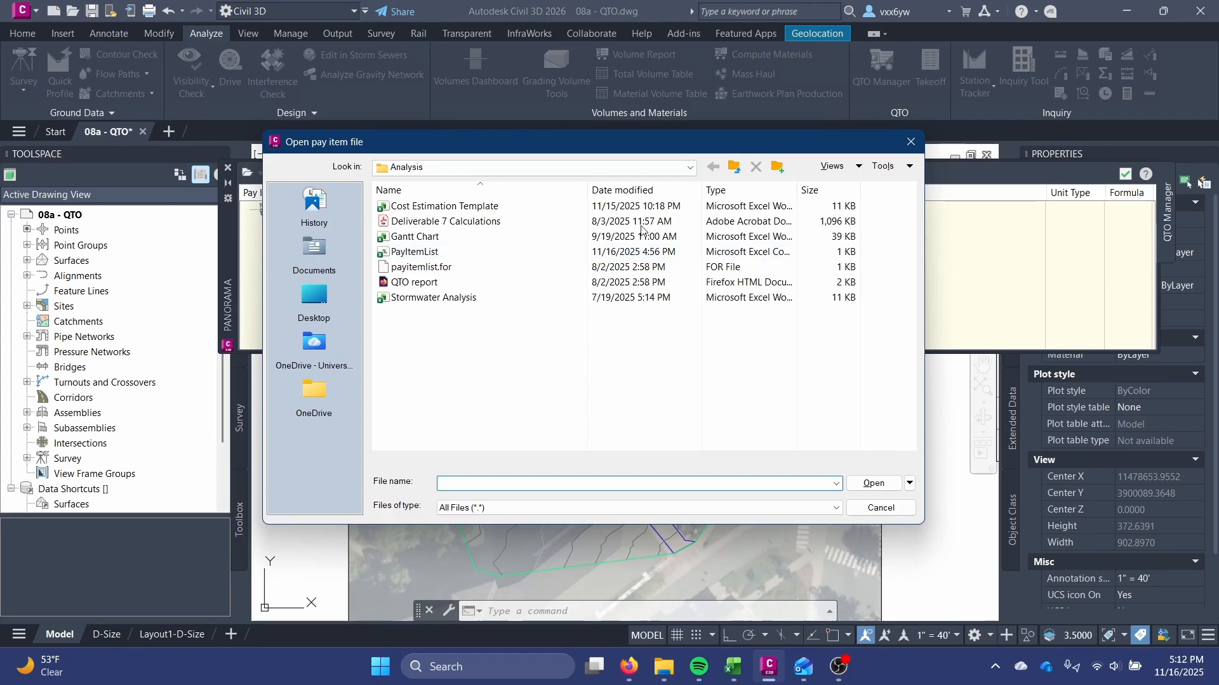
double_click(597, 254)
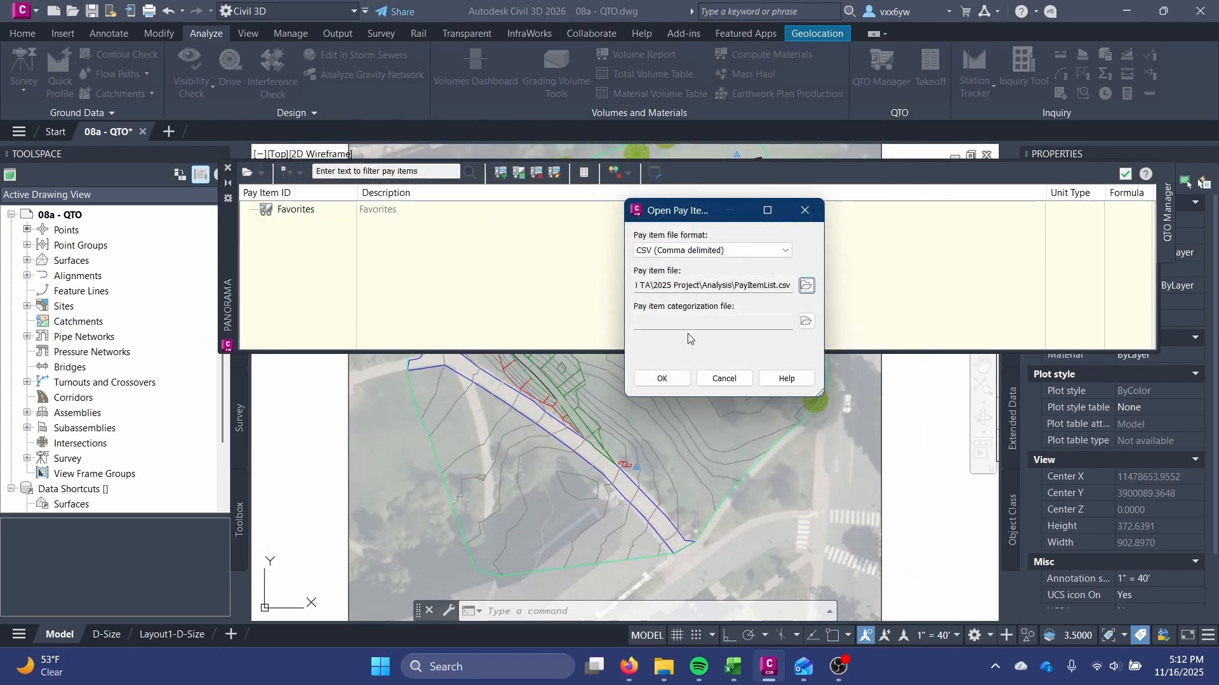
click(661, 380)
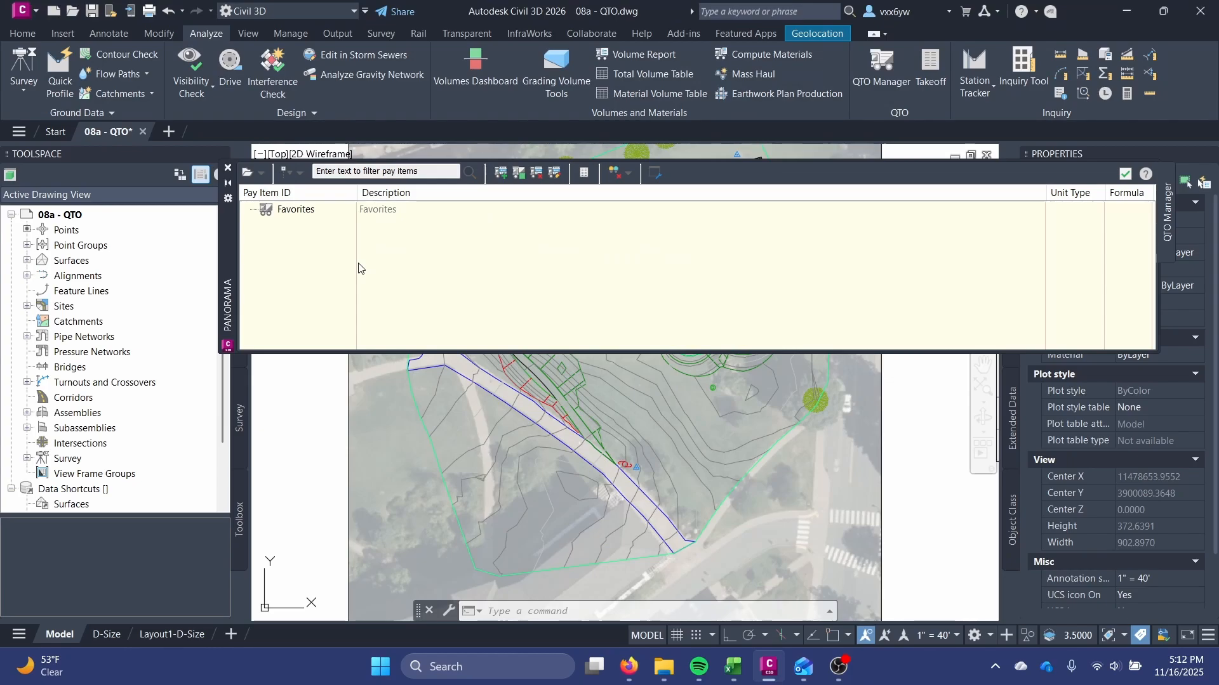
click(261, 174)
click(307, 191)
mouse_move(317, 216)
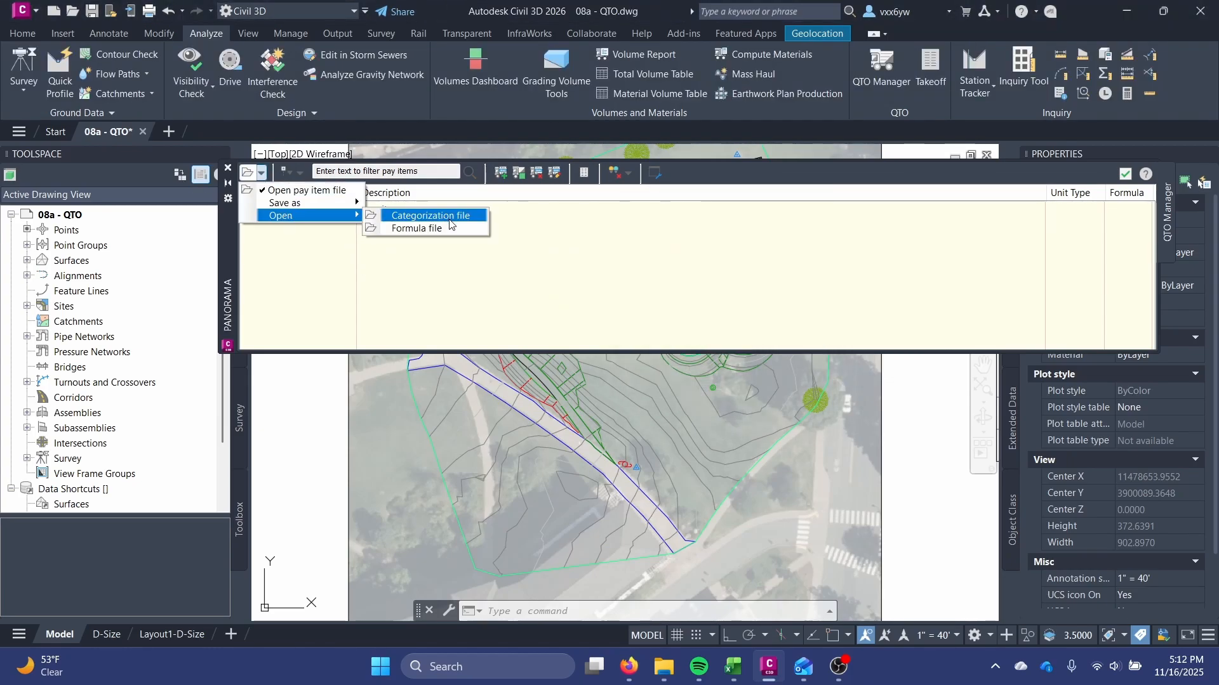
click(307, 190)
click(661, 381)
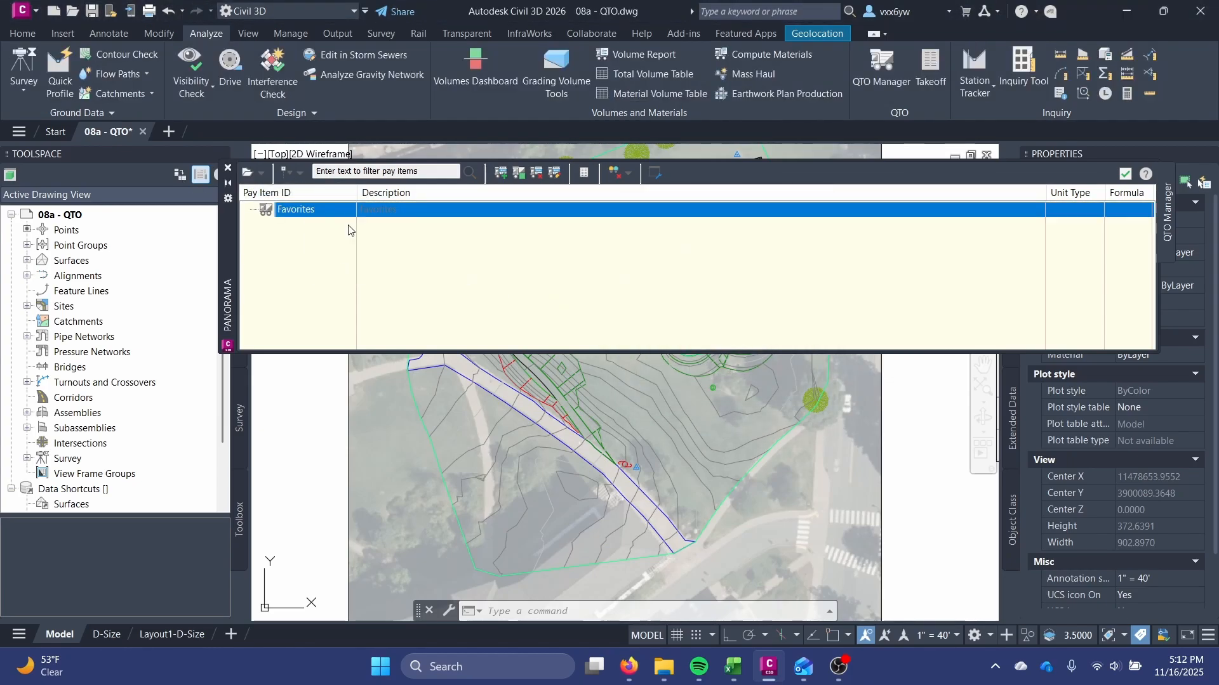
Reselect PayItemList from the Analysis folder and load it as the CSV (Comma delimited) pay item file
click(299, 172)
click(312, 191)
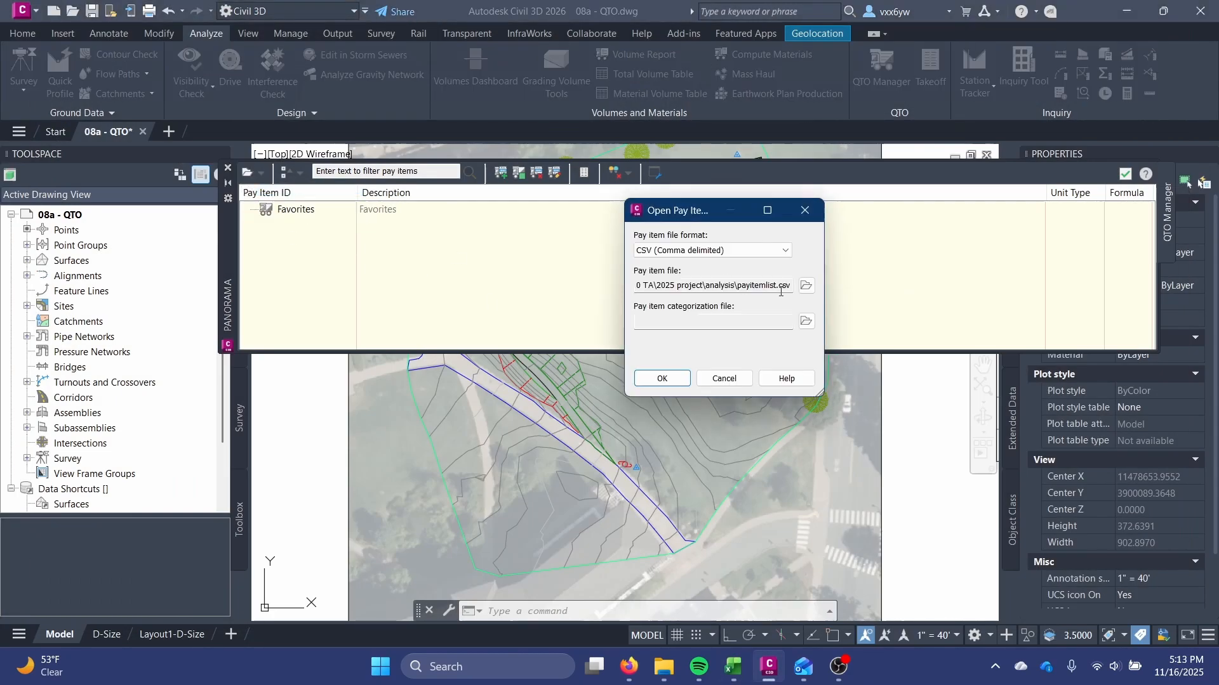
click(806, 286)
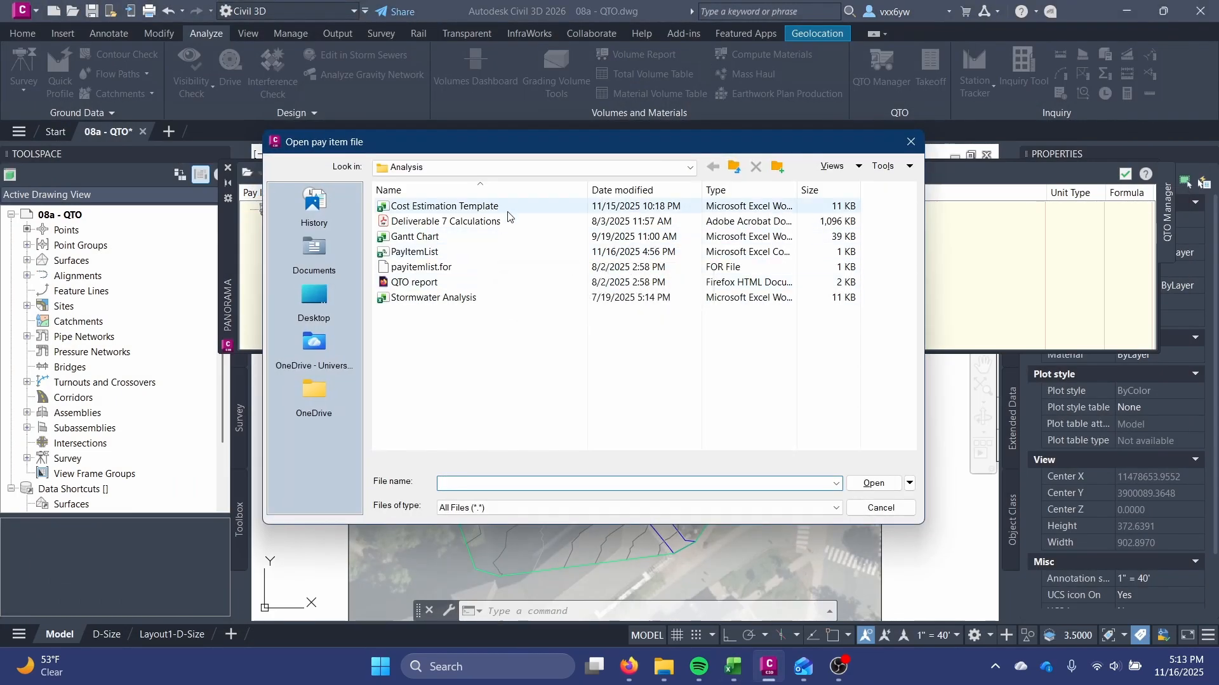
double_click(488, 252)
click(668, 375)
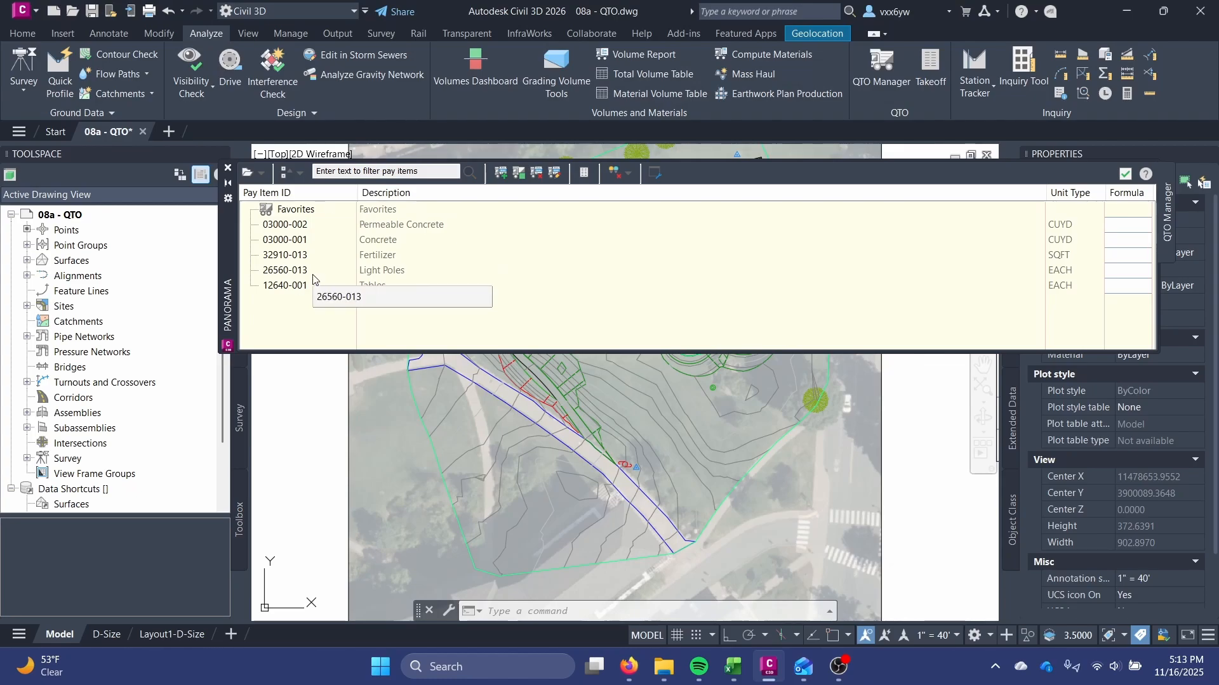
Examine the loaded pay item list and the matching features in the drawing, including the concrete areas and light poles
right_click(330, 194)
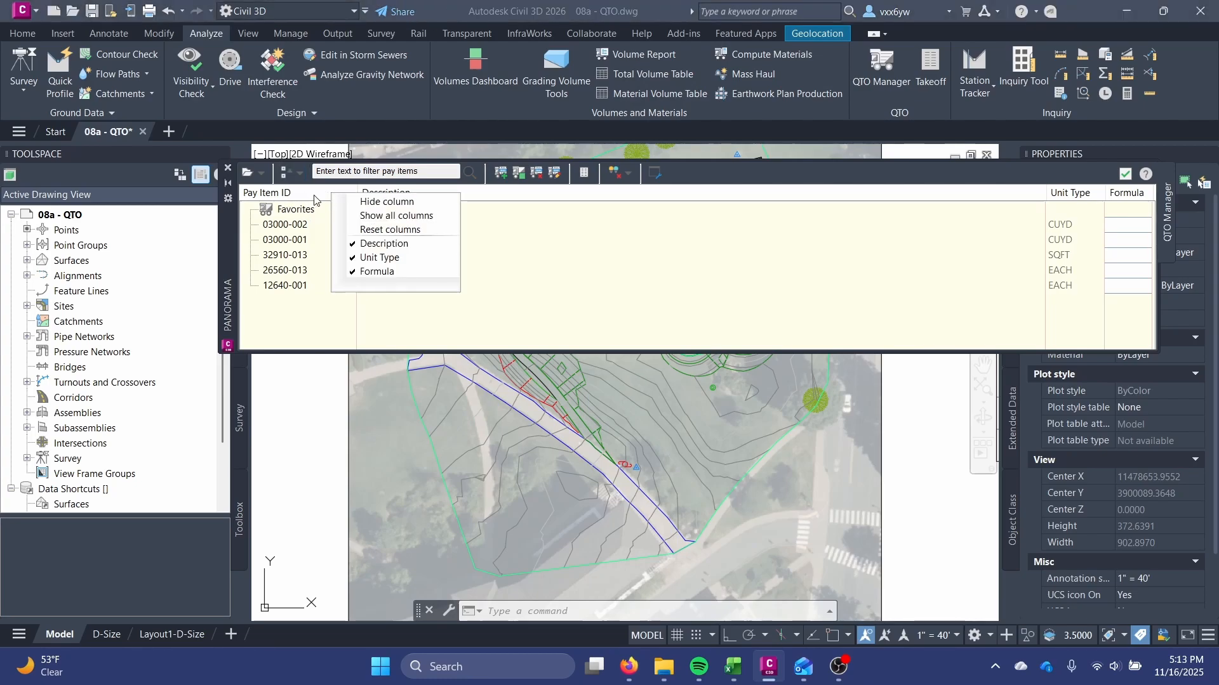
click(316, 200)
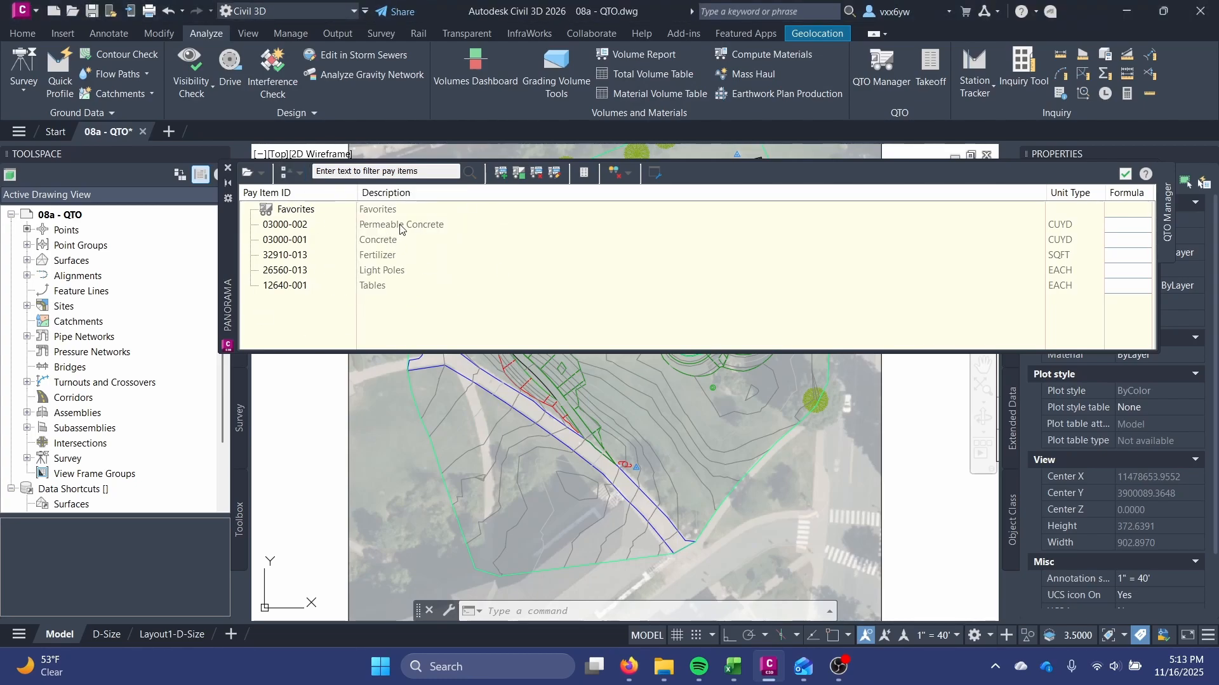
click(399, 245)
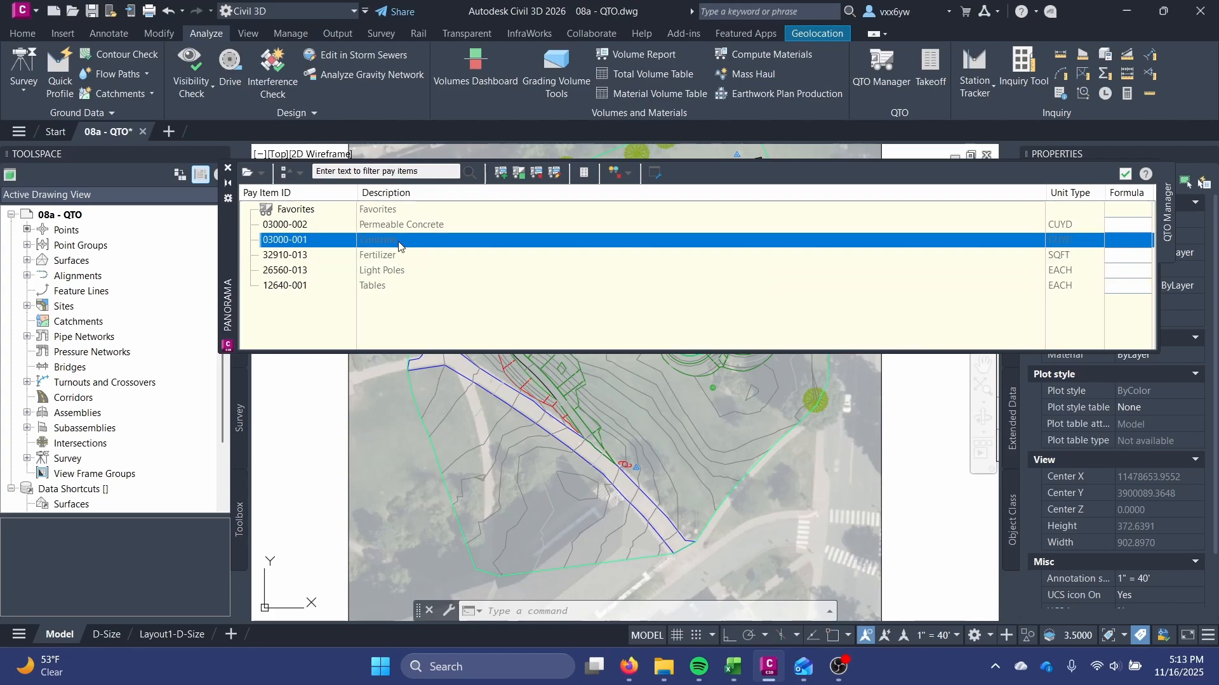
key(Up)
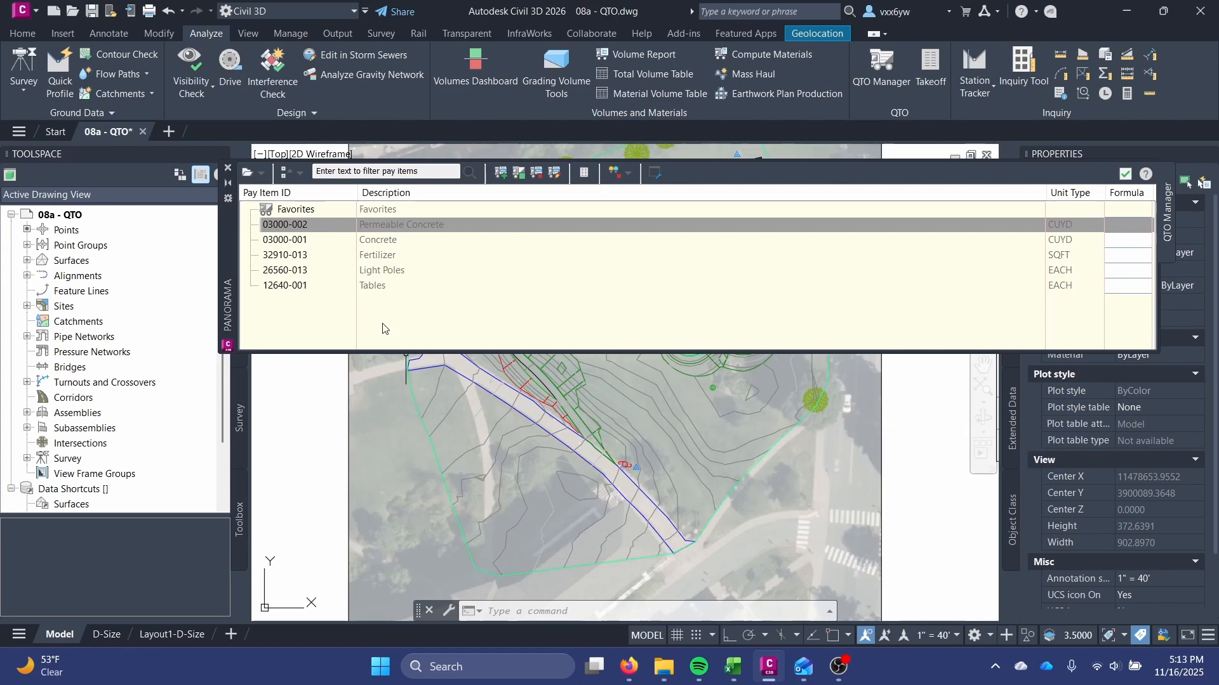
middle_drag(524, 427, 492, 498)
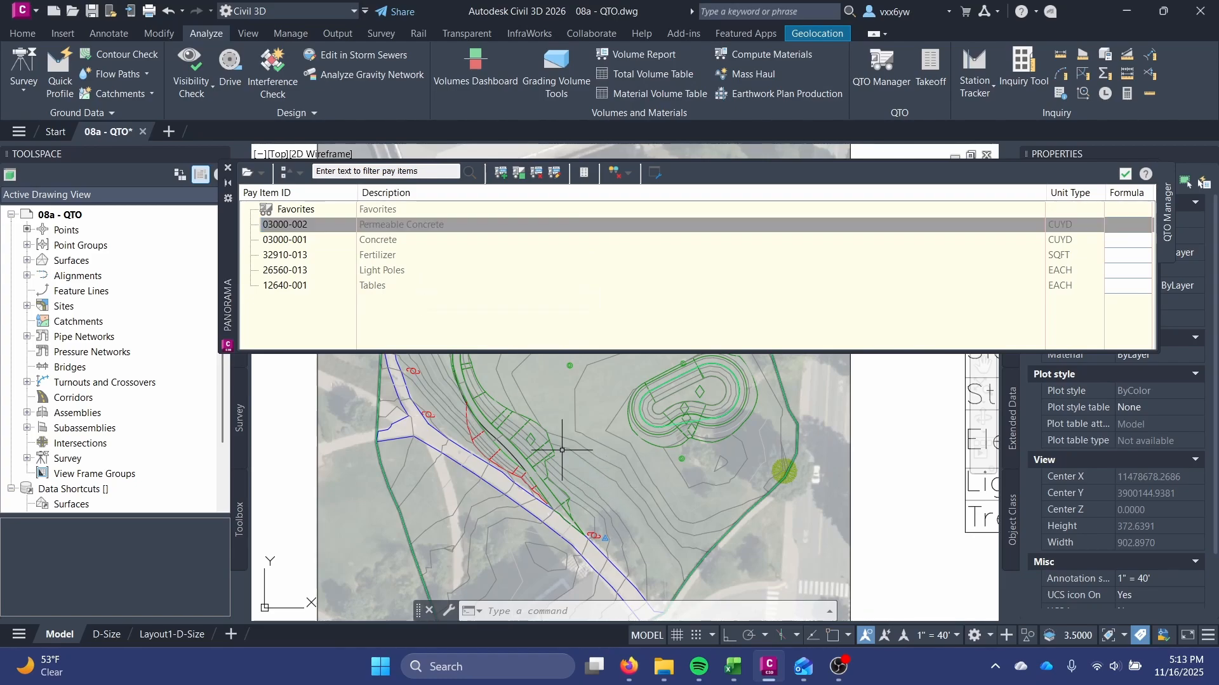
middle_drag(559, 460, 621, 584)
click(401, 271)
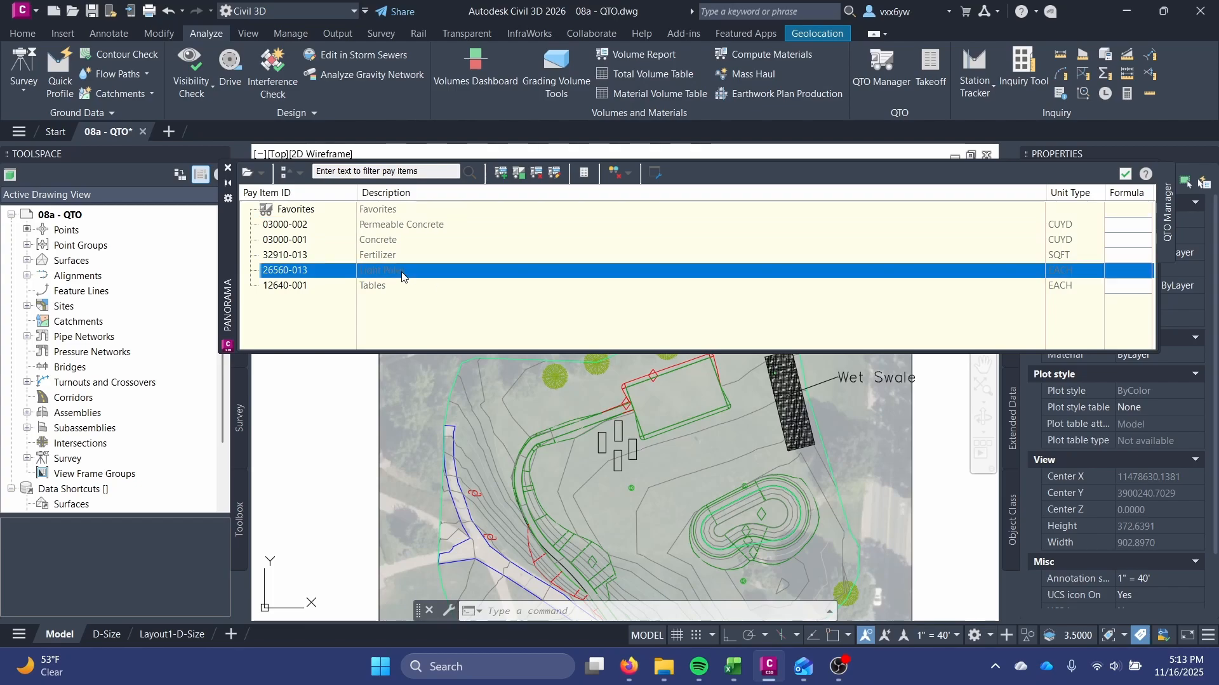
mouse_move(573, 519)
middle_down()
mouse_move(562, 413)
mouse_move(580, 397)
mouse_move(601, 498)
middle_up()
scroll(601, 498, up, 2)
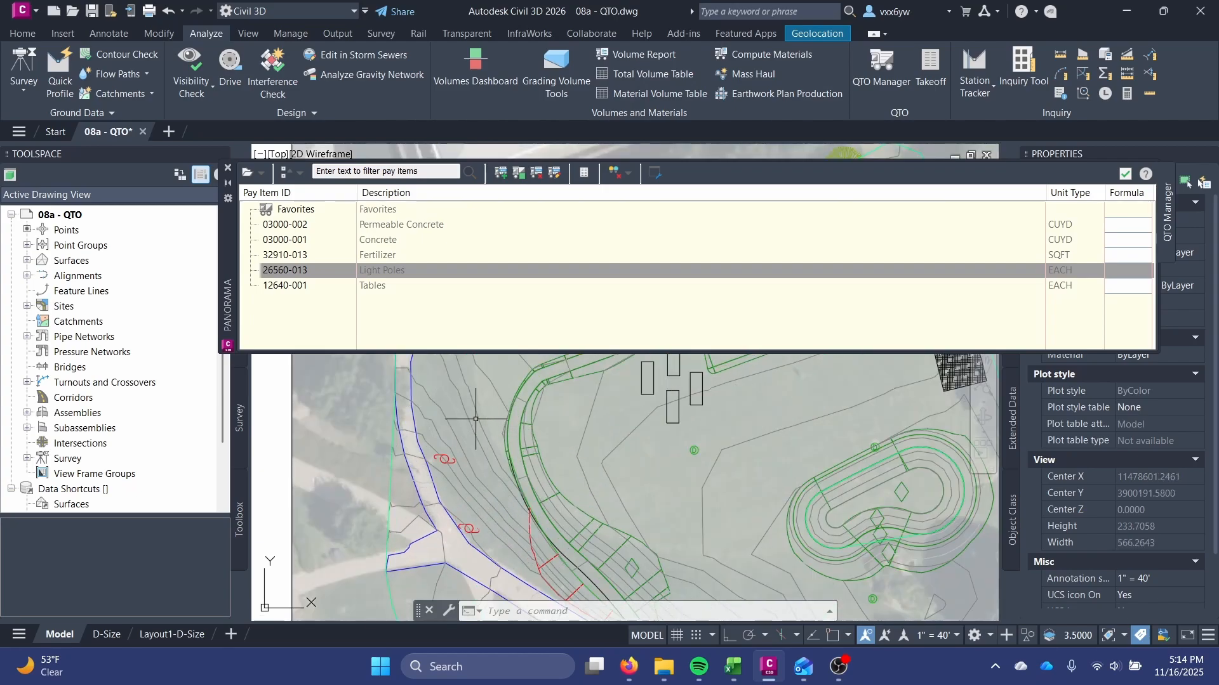
middle_drag(448, 421, 442, 297)
scroll(547, 471, down, 2)
middle_drag(545, 455, 553, 455)
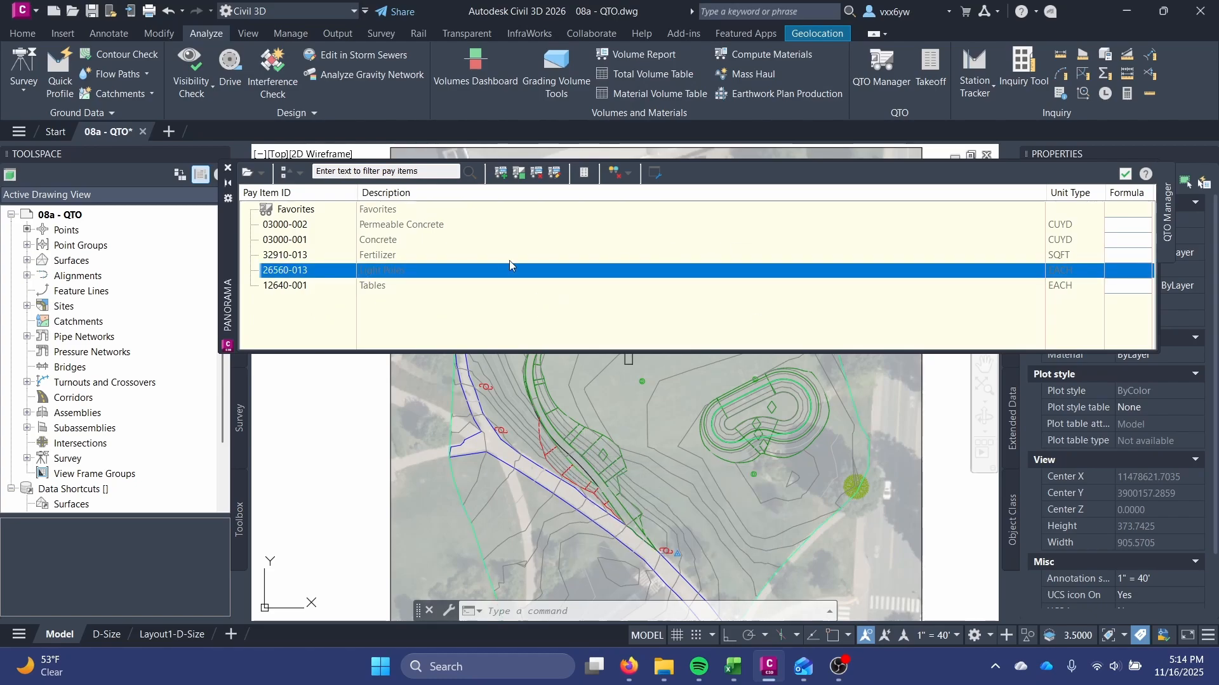
Assign pay item 26560-013 Light Poles to the red light pole symbols along the path and end the assignment
right_click(328, 273)
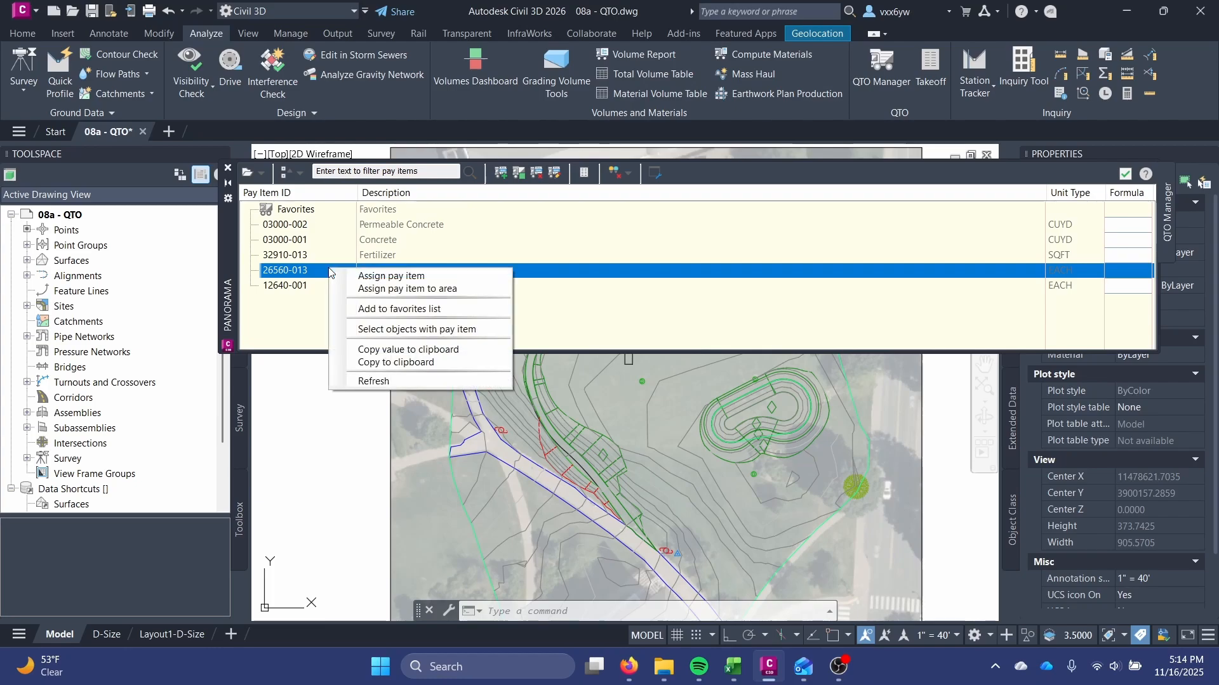
click(436, 277)
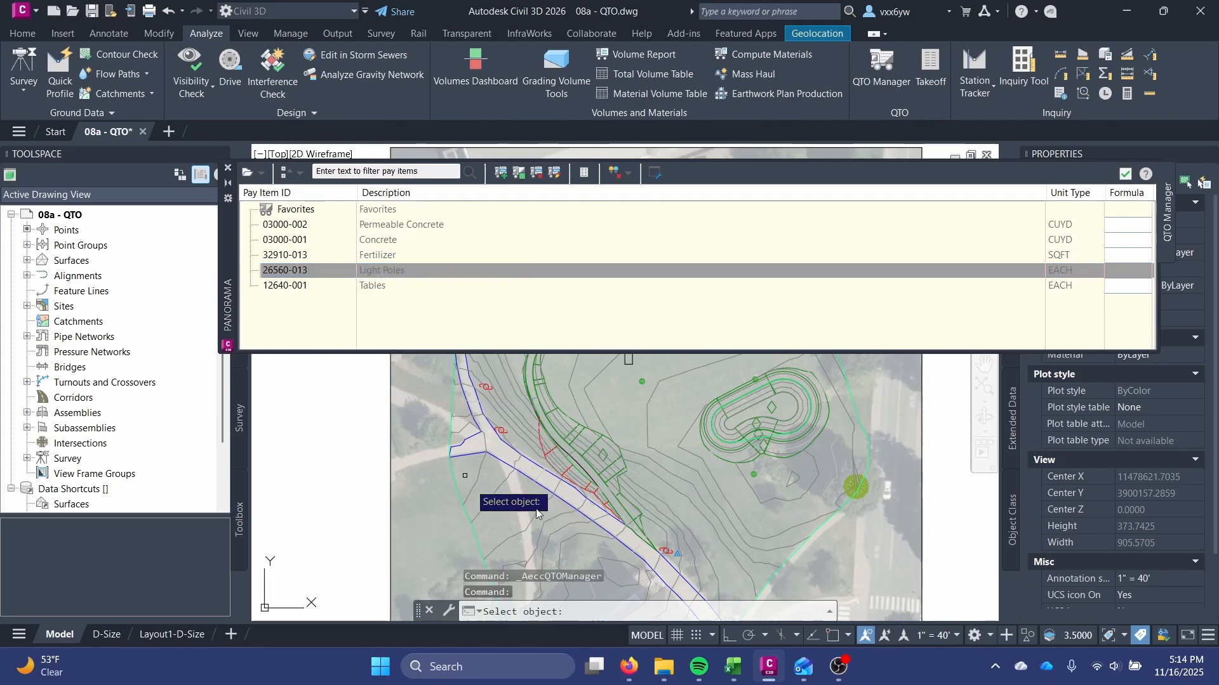
scroll(449, 376, up, 5)
middle_drag(525, 515, 505, 422)
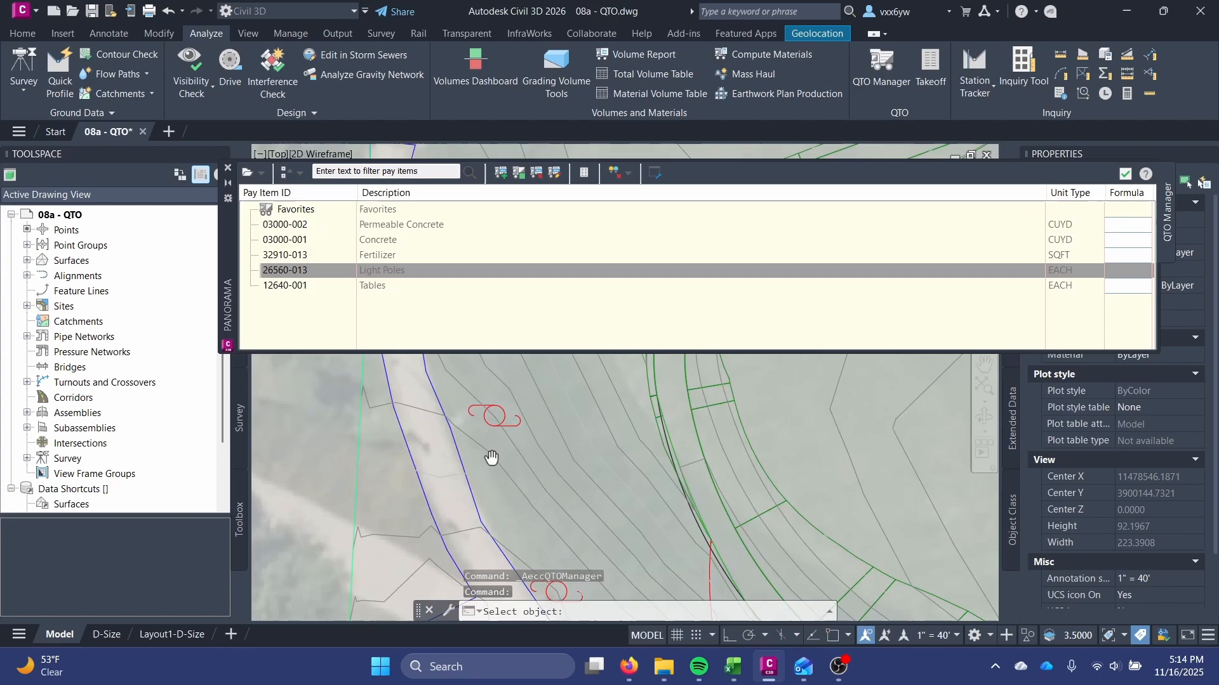
click(505, 422)
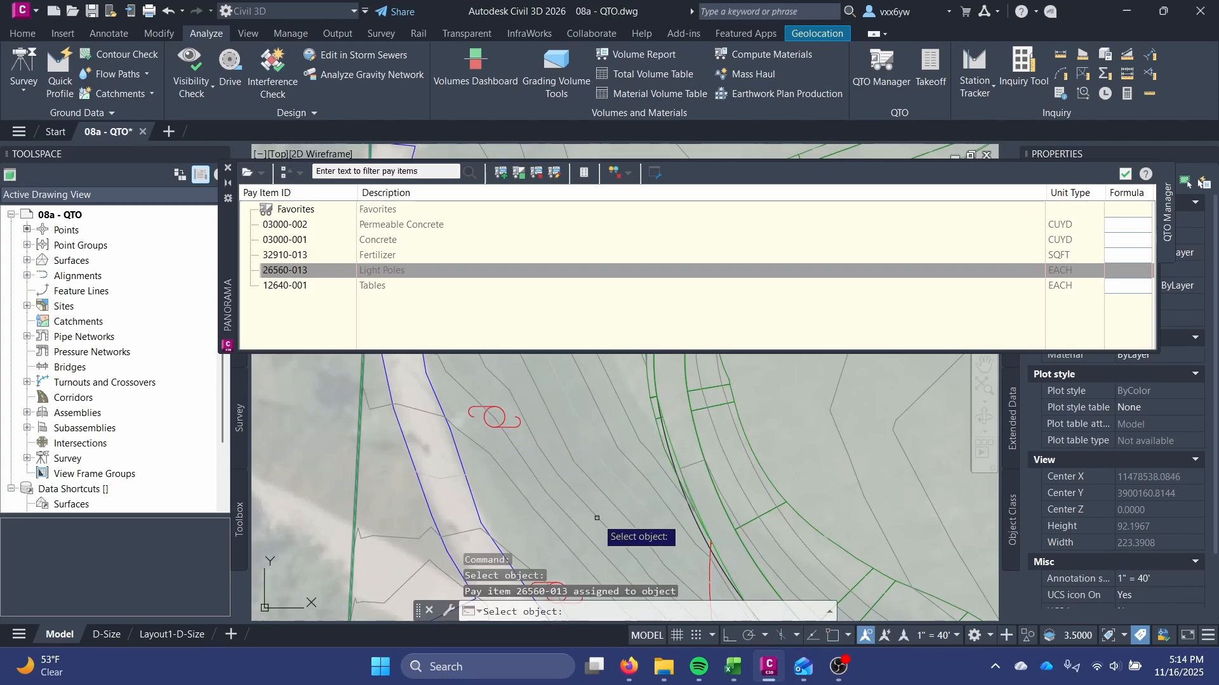
middle_drag(443, 466, 485, 527)
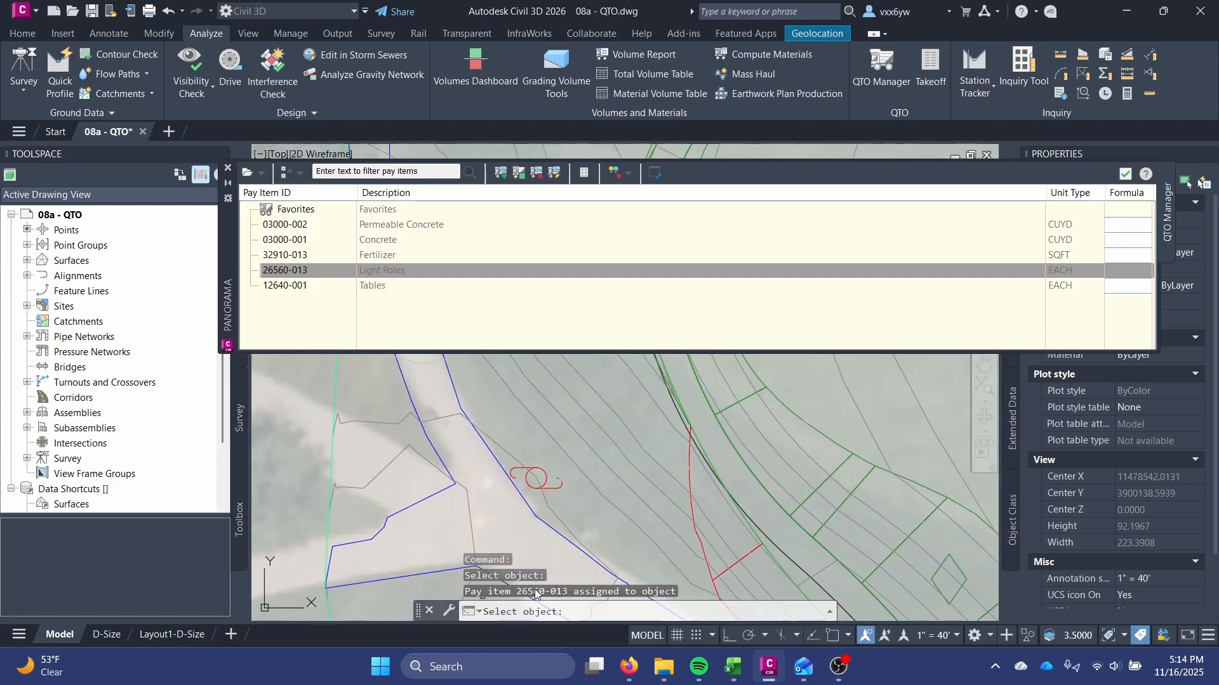
click(539, 481)
middle_drag(625, 536, 525, 370)
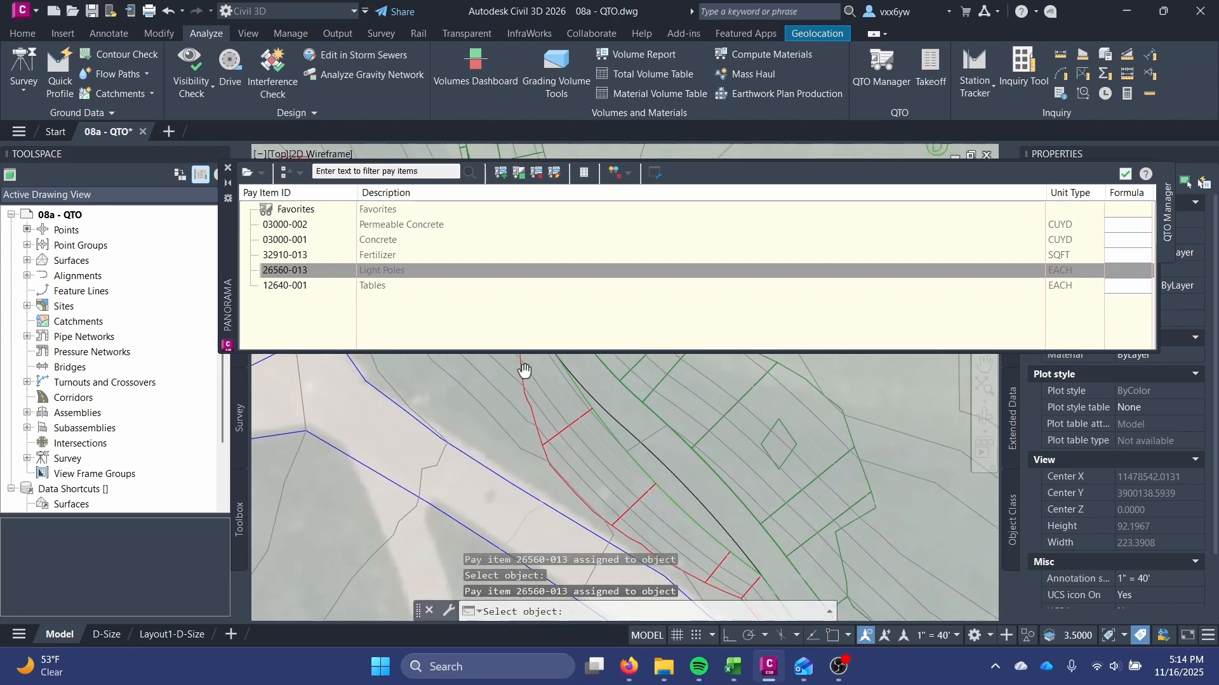
middle_drag(639, 495, 488, 384)
scroll(702, 526, down, 5)
scroll(680, 513, up, 5)
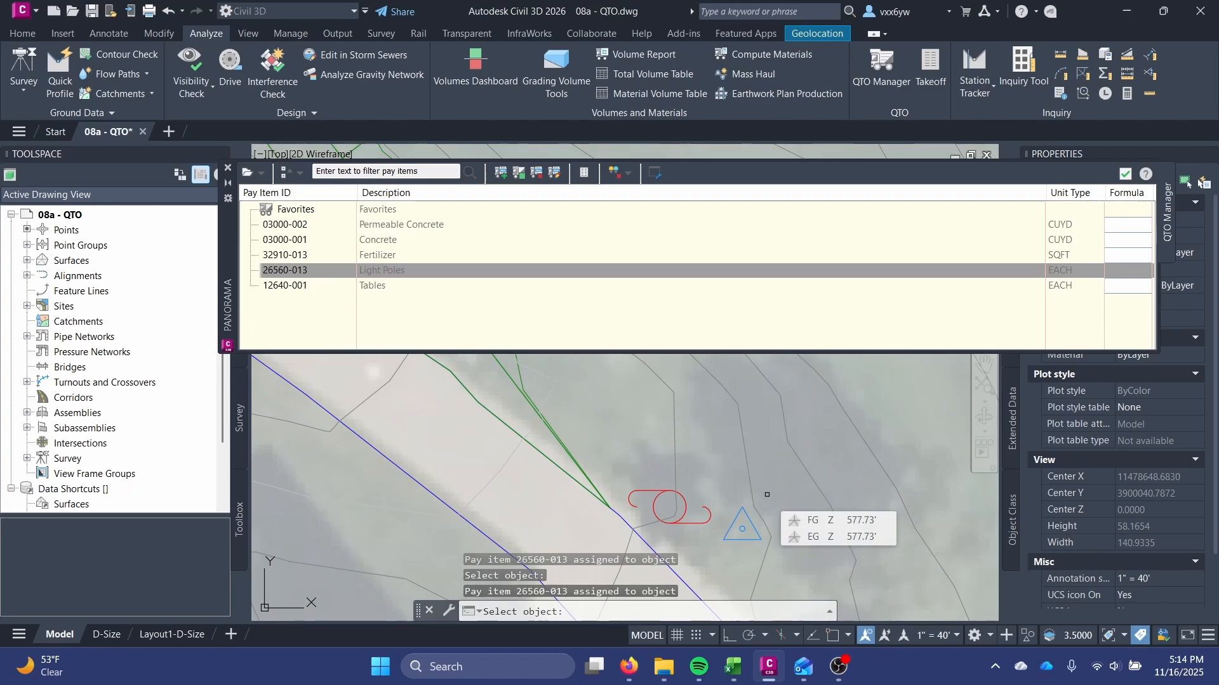
key(Escape)
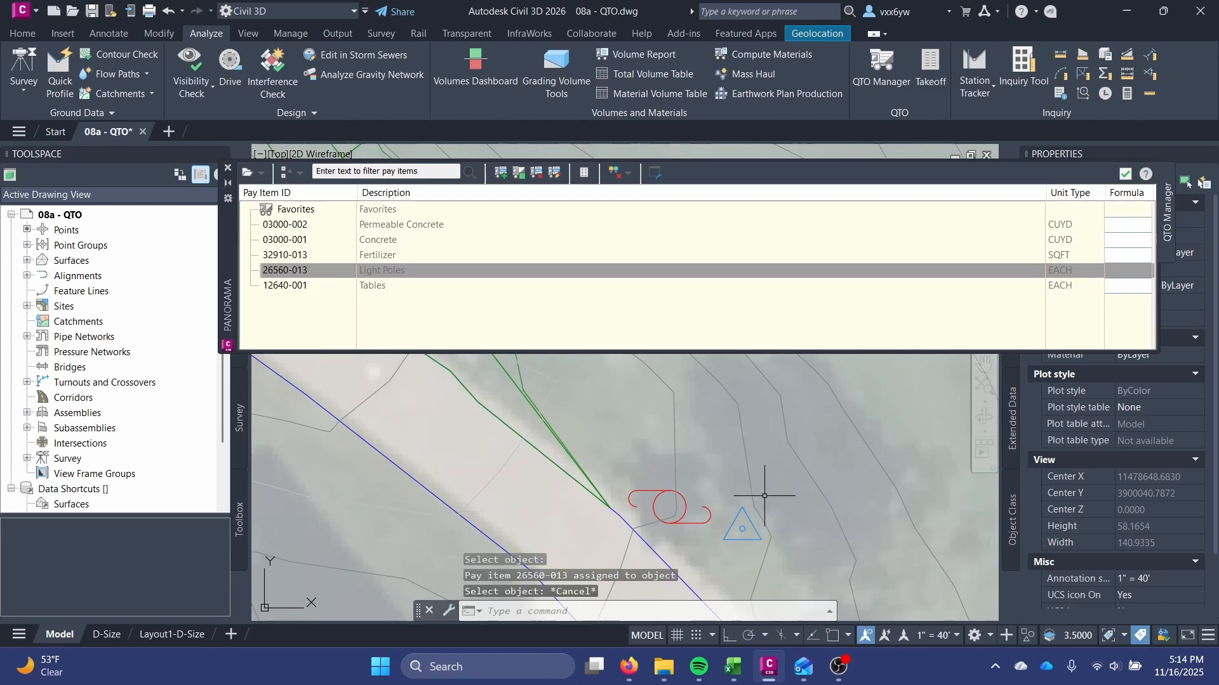
Check the pay item attached to the light pole symbol near the path junction
scroll(596, 543, down, 8)
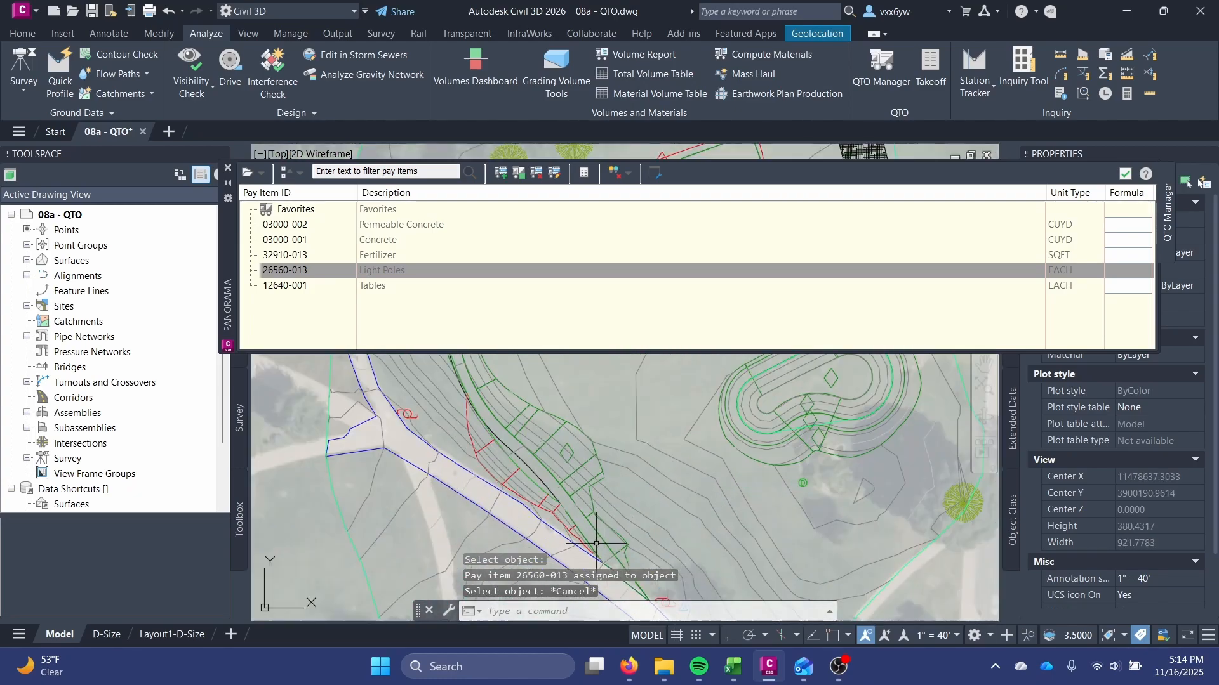
scroll(520, 502, up, 10)
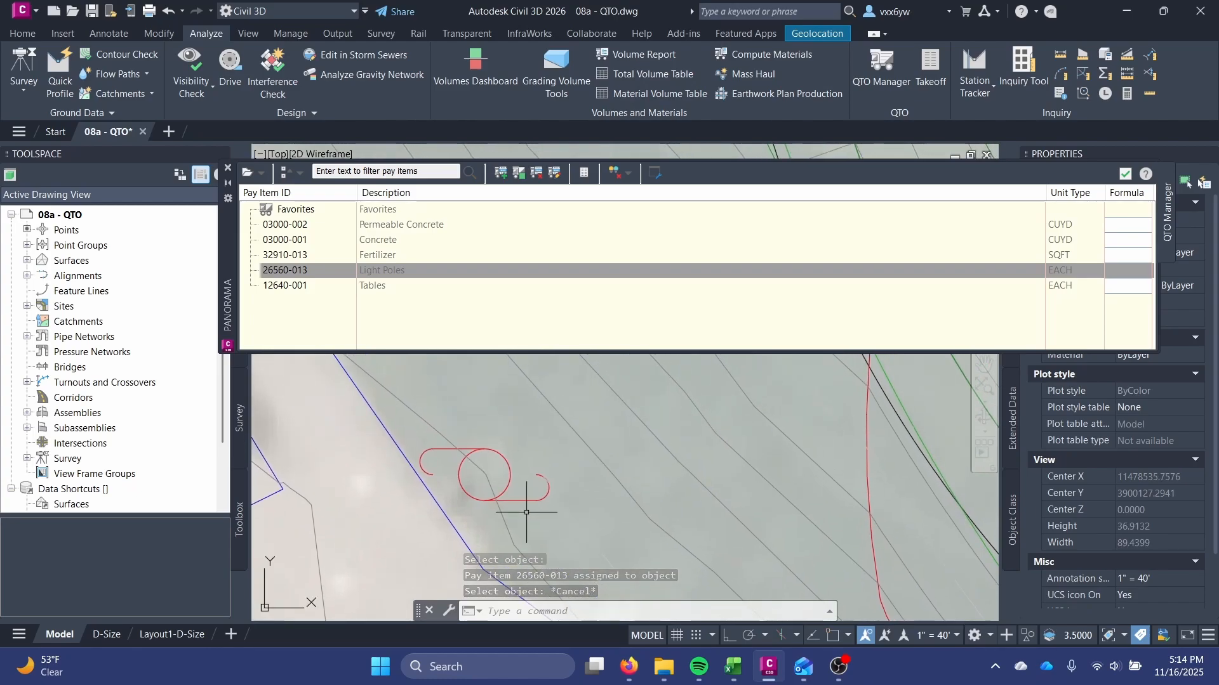
mouse_move(510, 481)
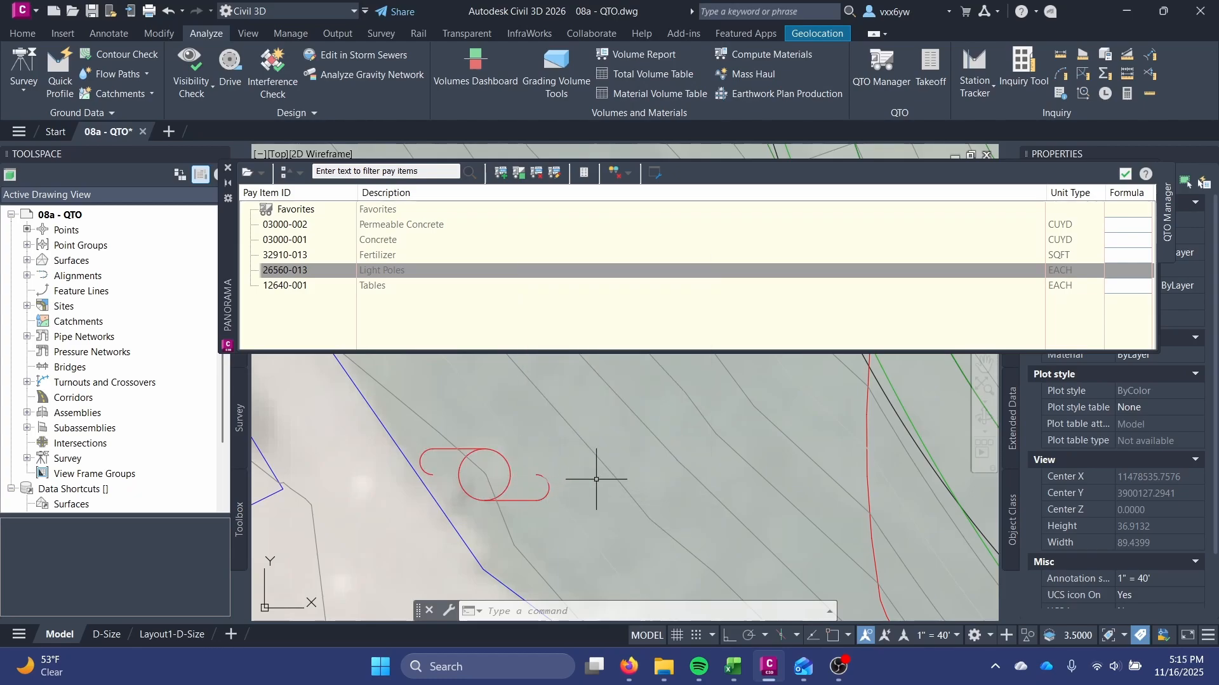
Assign pay item 12640-001 Tables to the small table rectangles, choosing Polyline where objects overlap, and end the assignment
scroll(598, 478, down, 8)
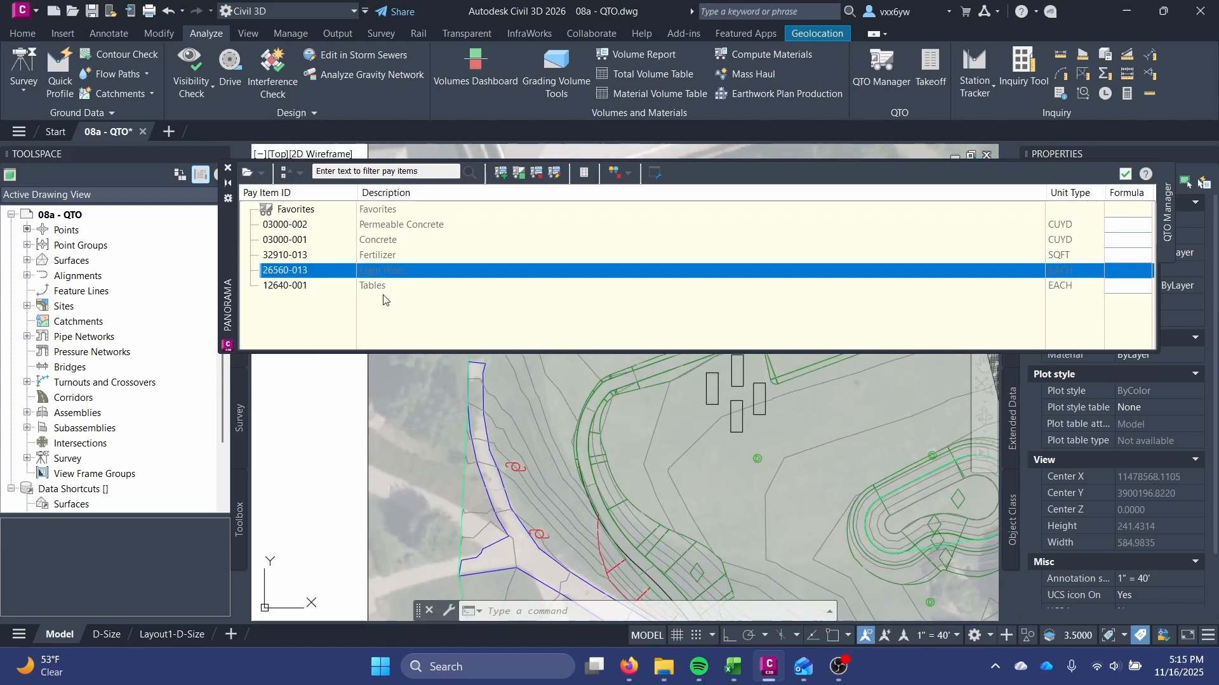
right_click(394, 289)
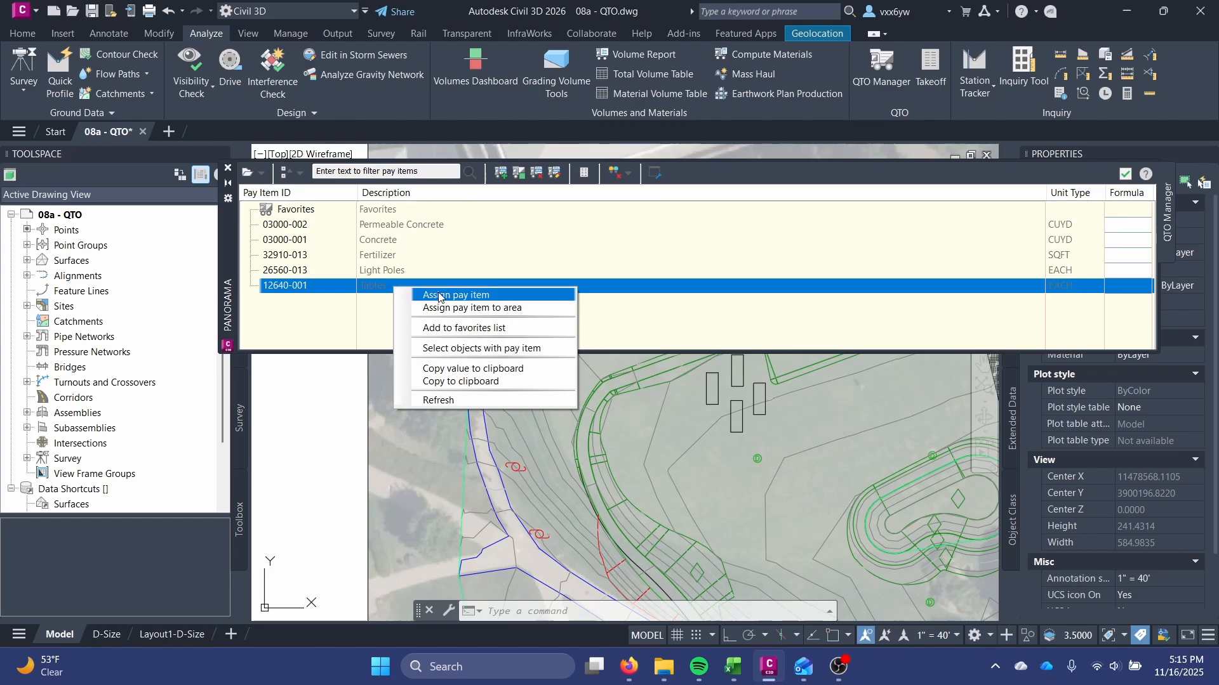
click(462, 295)
scroll(607, 453, up, 4)
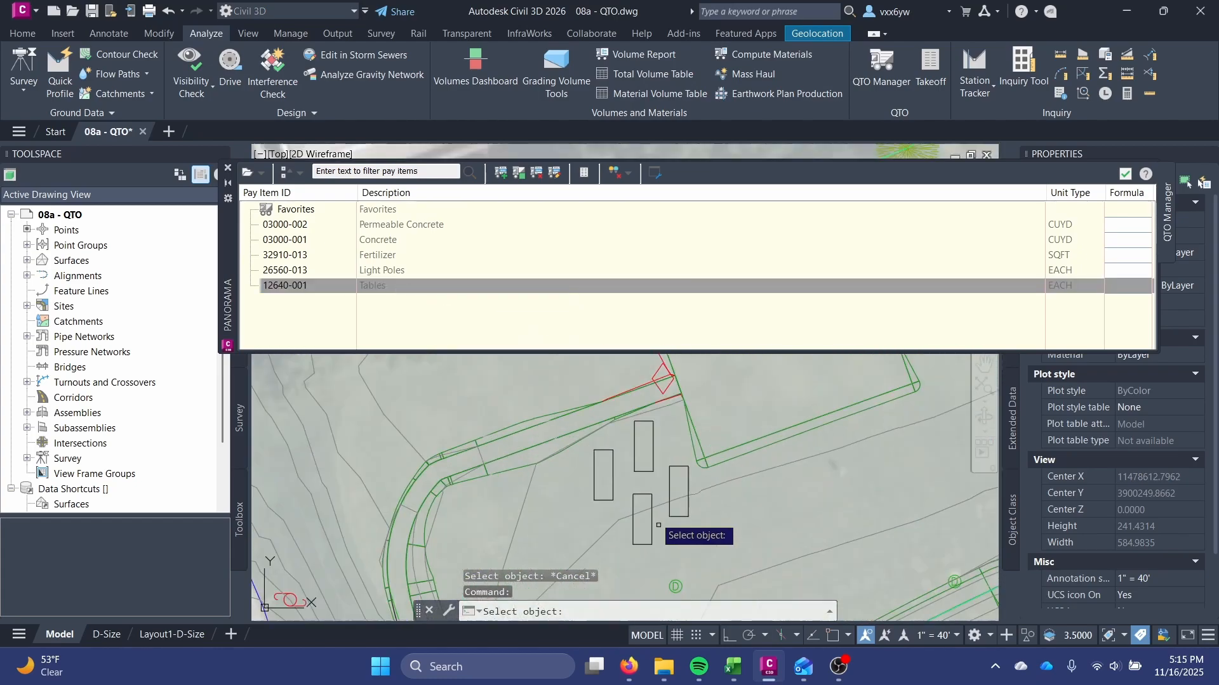
click(591, 473)
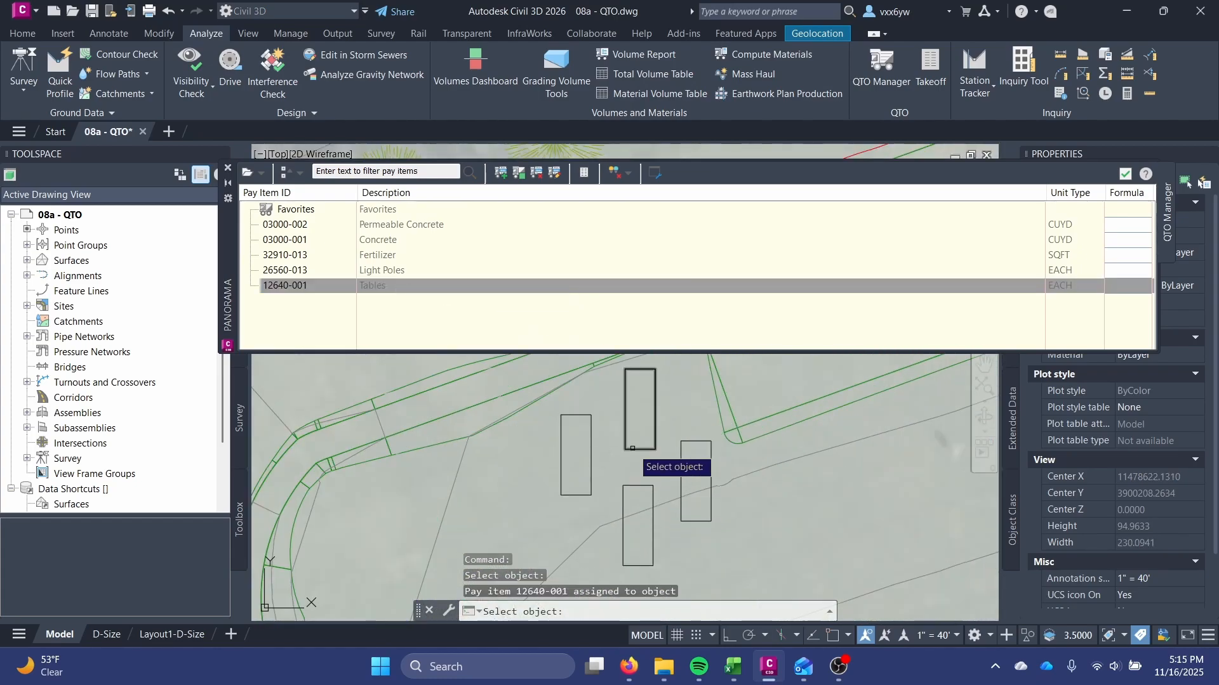
click(640, 450)
click(695, 492)
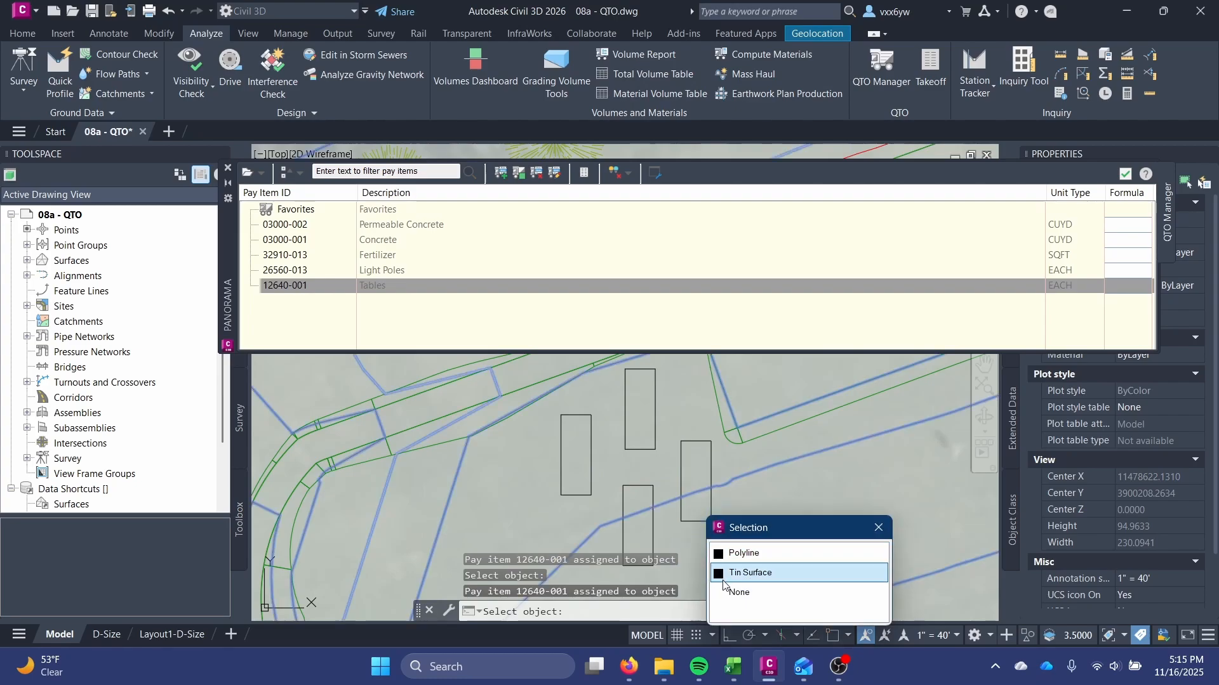
click(749, 556)
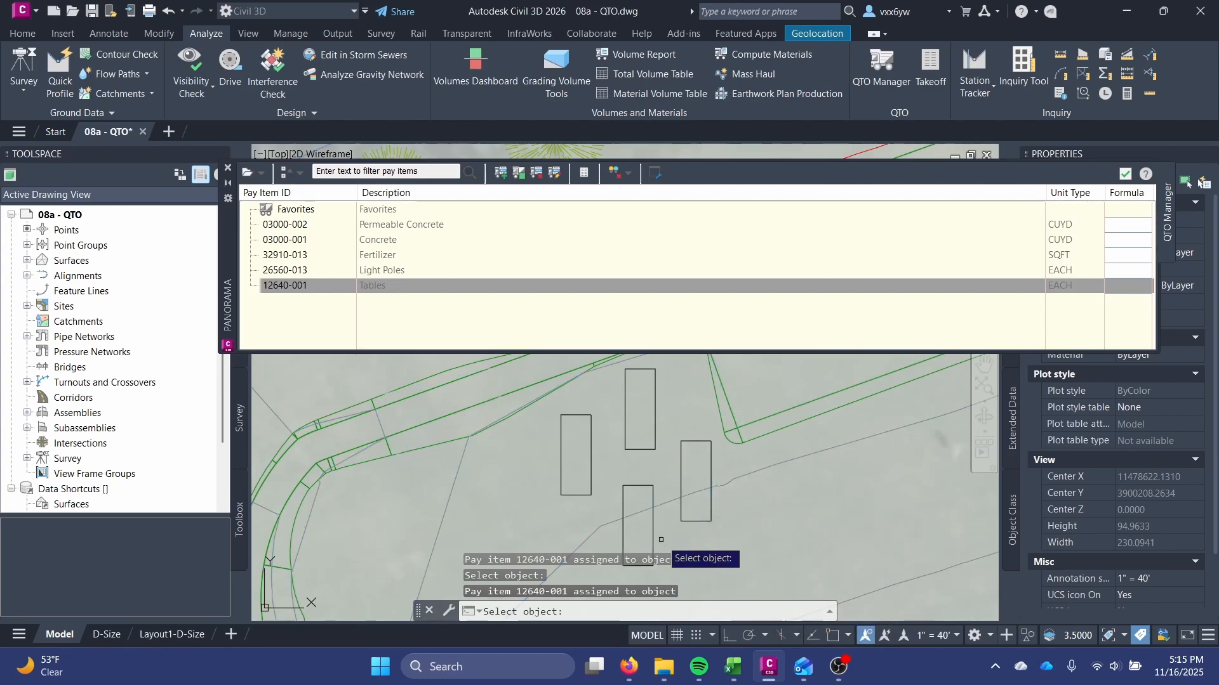
scroll(567, 456, up, 2)
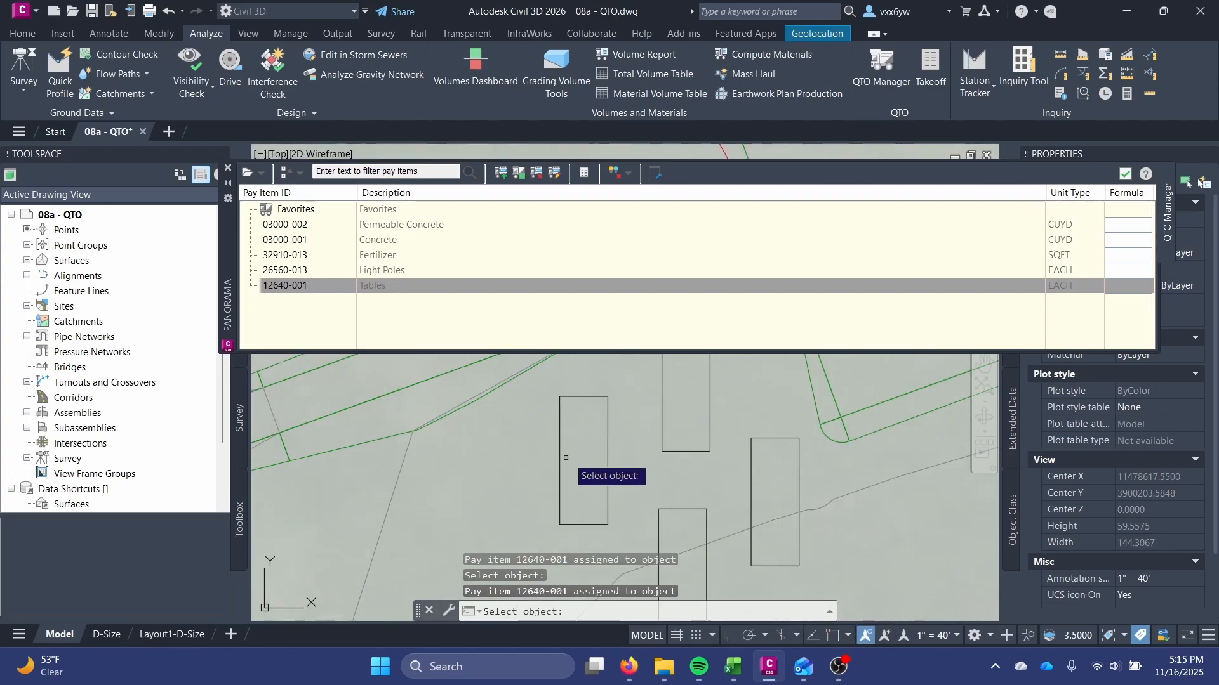
scroll(590, 444, down, 2)
key(Escape)
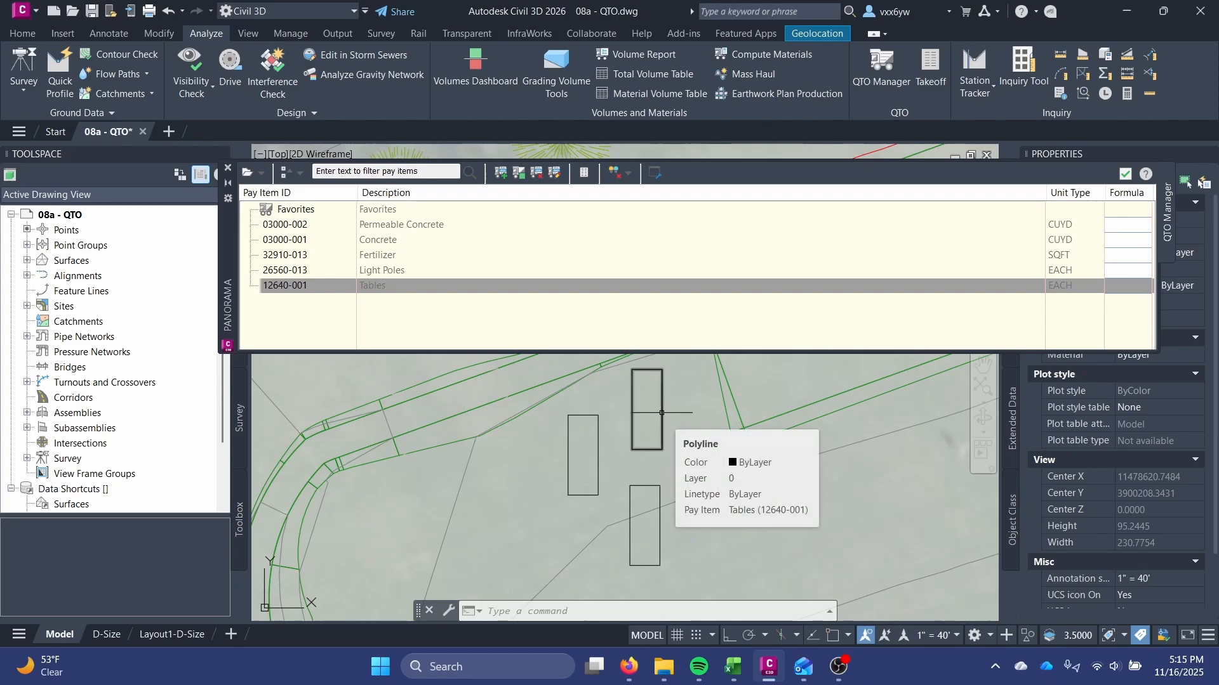
Assign pay item 32910-013 Fertilizer to the Wet Swale area by selecting its boundary object, and end the assignment
scroll(662, 412, down, 2)
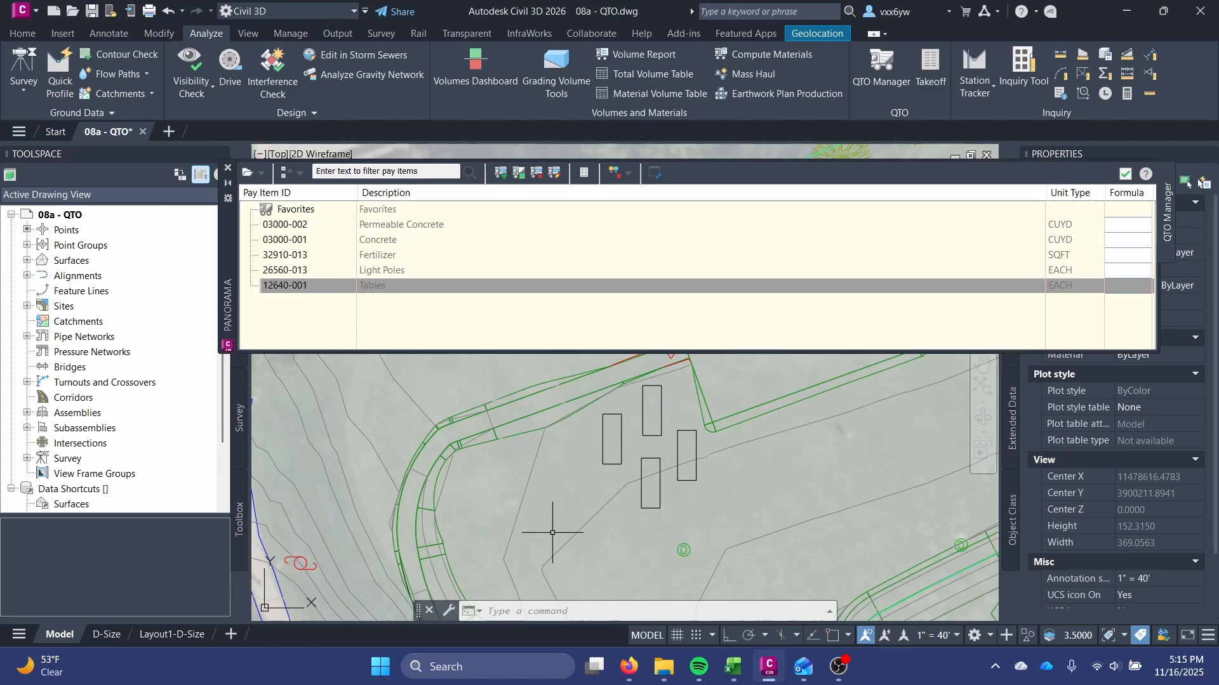
click(870, 287)
click(572, 254)
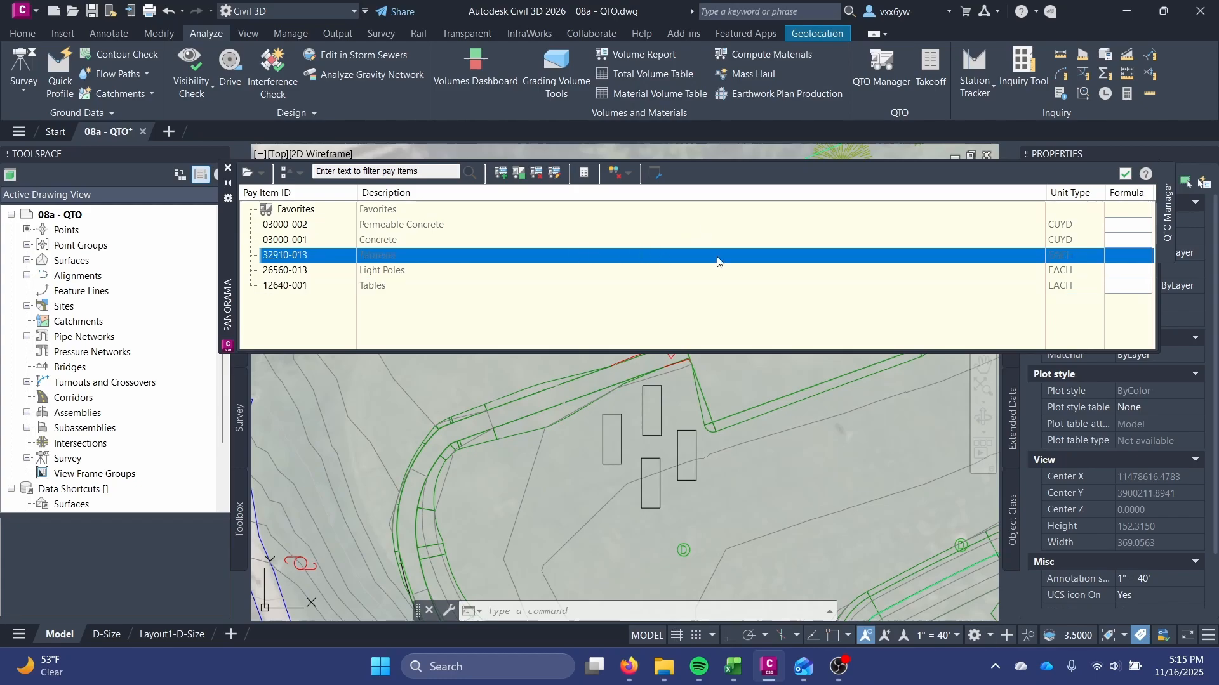
scroll(712, 435, down, 3)
middle_drag(712, 436, 610, 459)
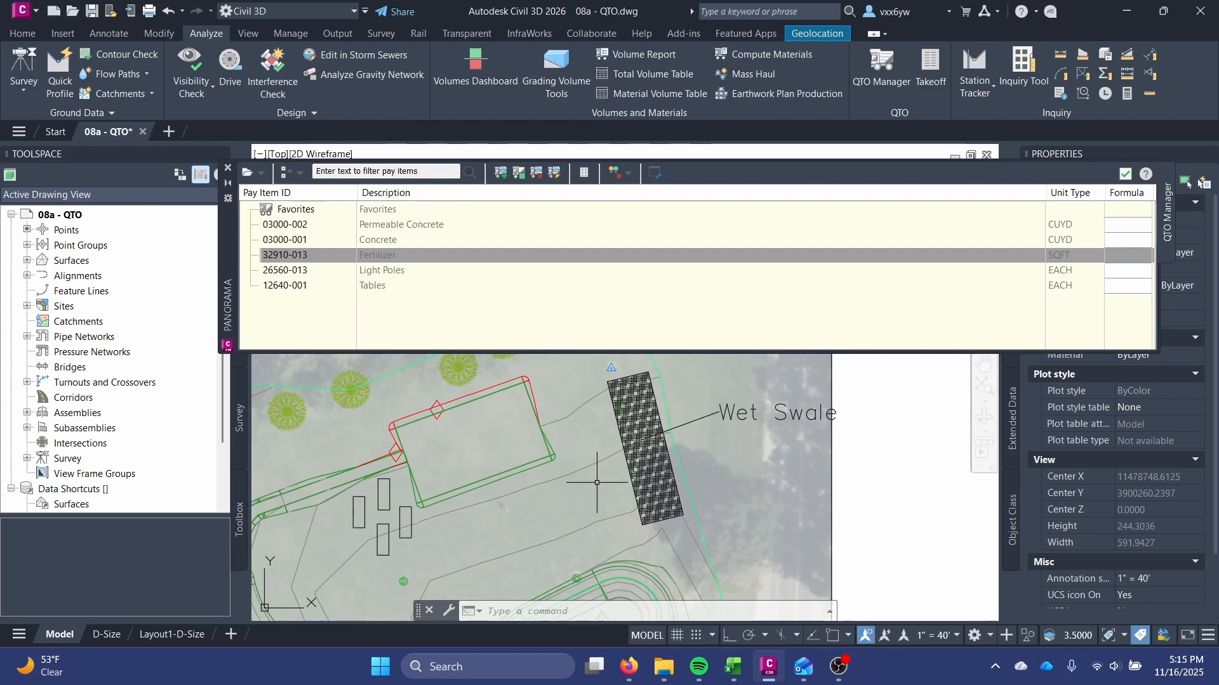
scroll(714, 444, up, 2)
mouse_move(534, 492)
middle_down()
mouse_move(535, 532)
mouse_move(531, 509)
middle_up()
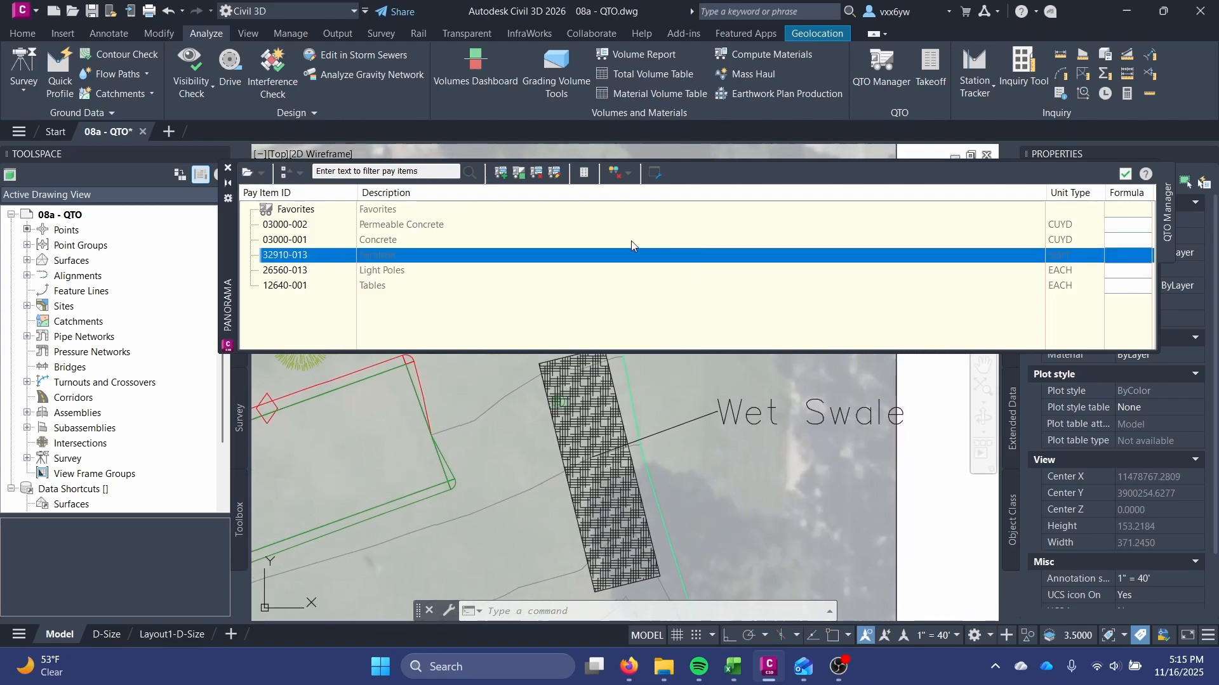
right_click(406, 253)
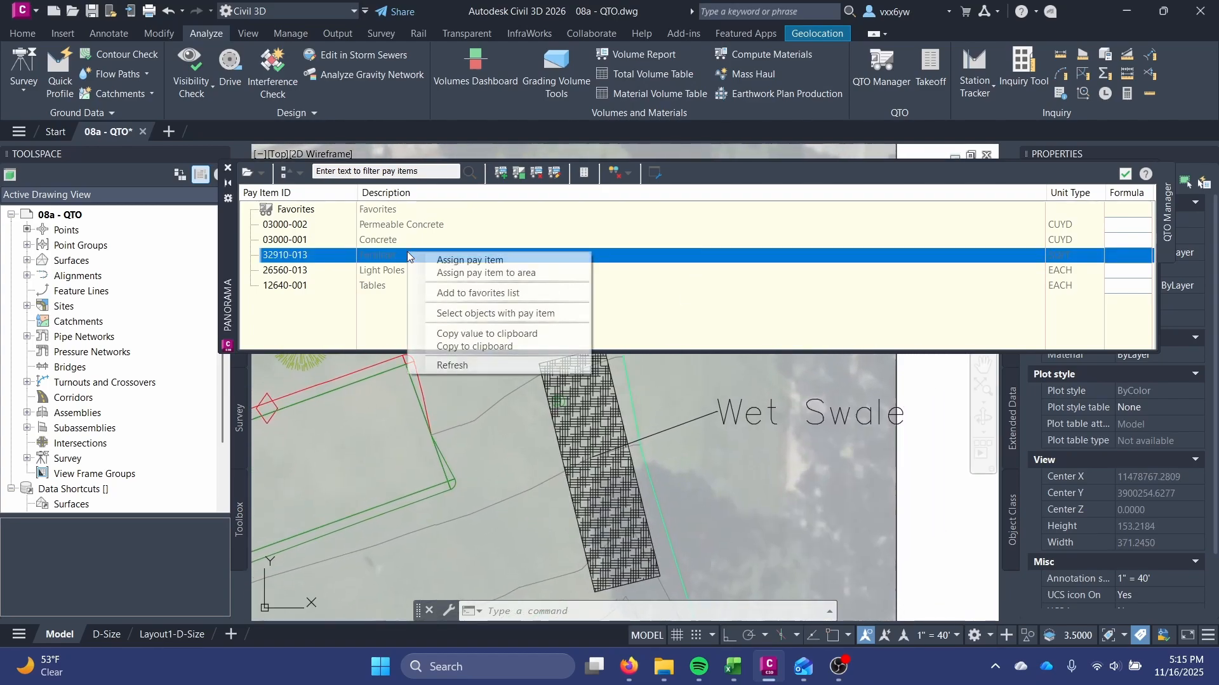
click(517, 274)
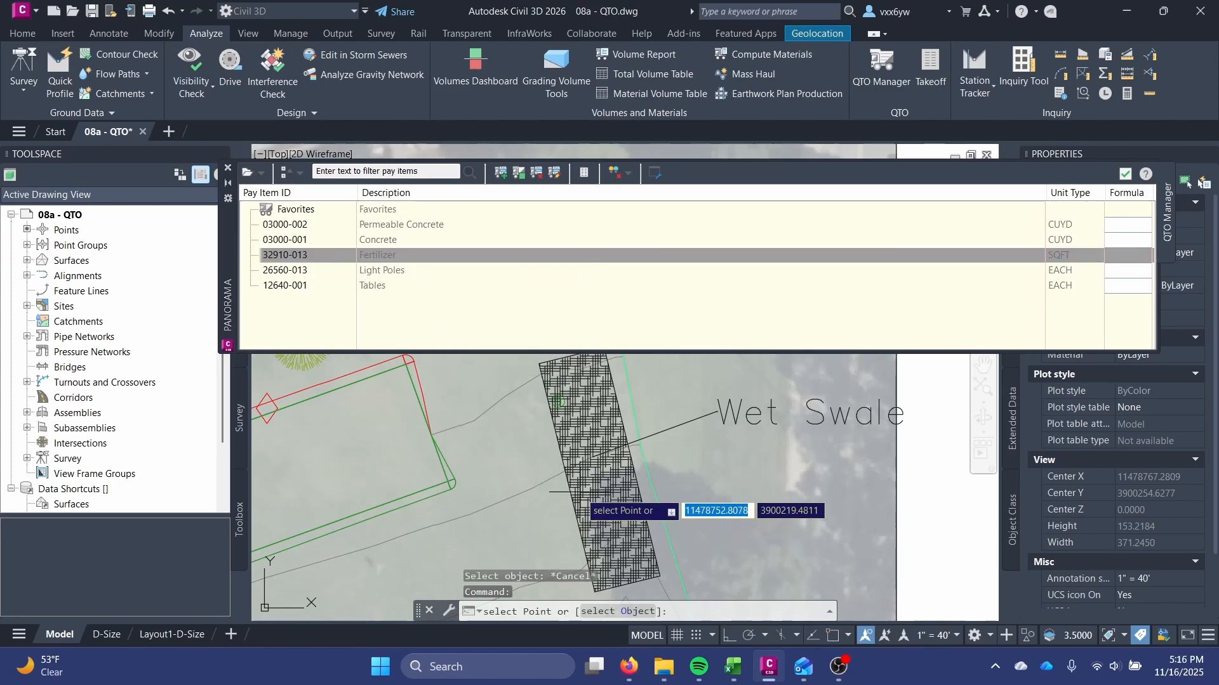
scroll(613, 444, up, 2)
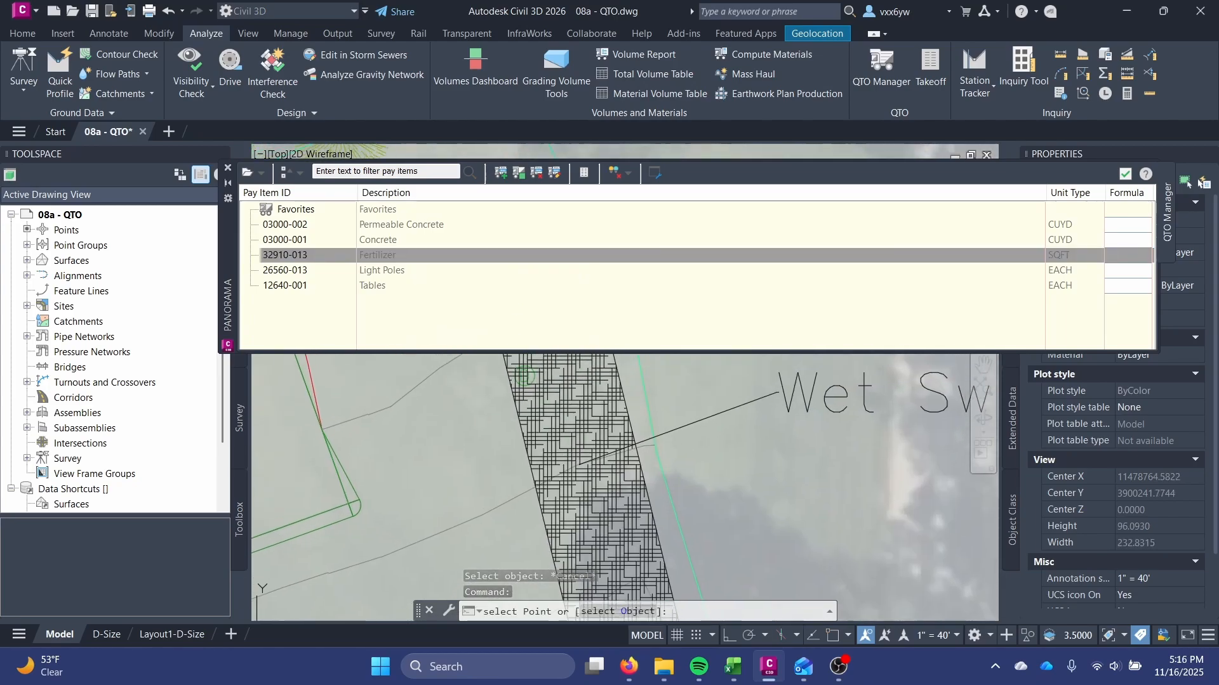
middle_drag(554, 549, 559, 524)
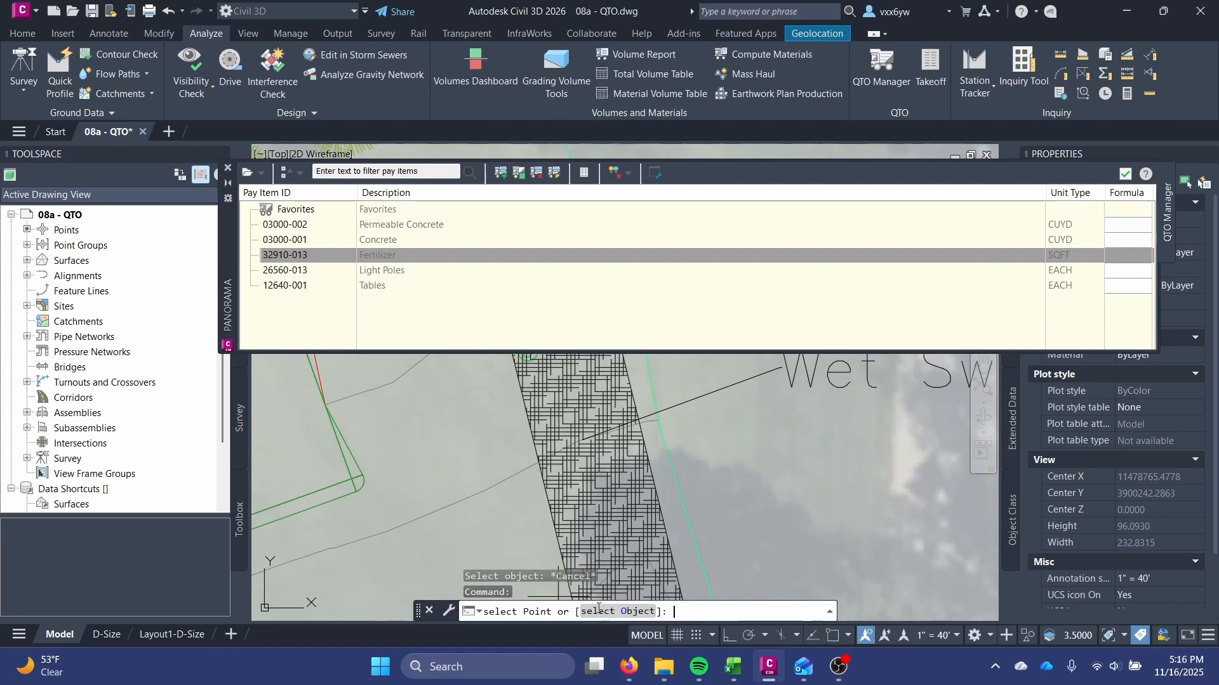
click(598, 612)
middle_drag(571, 507, 605, 457)
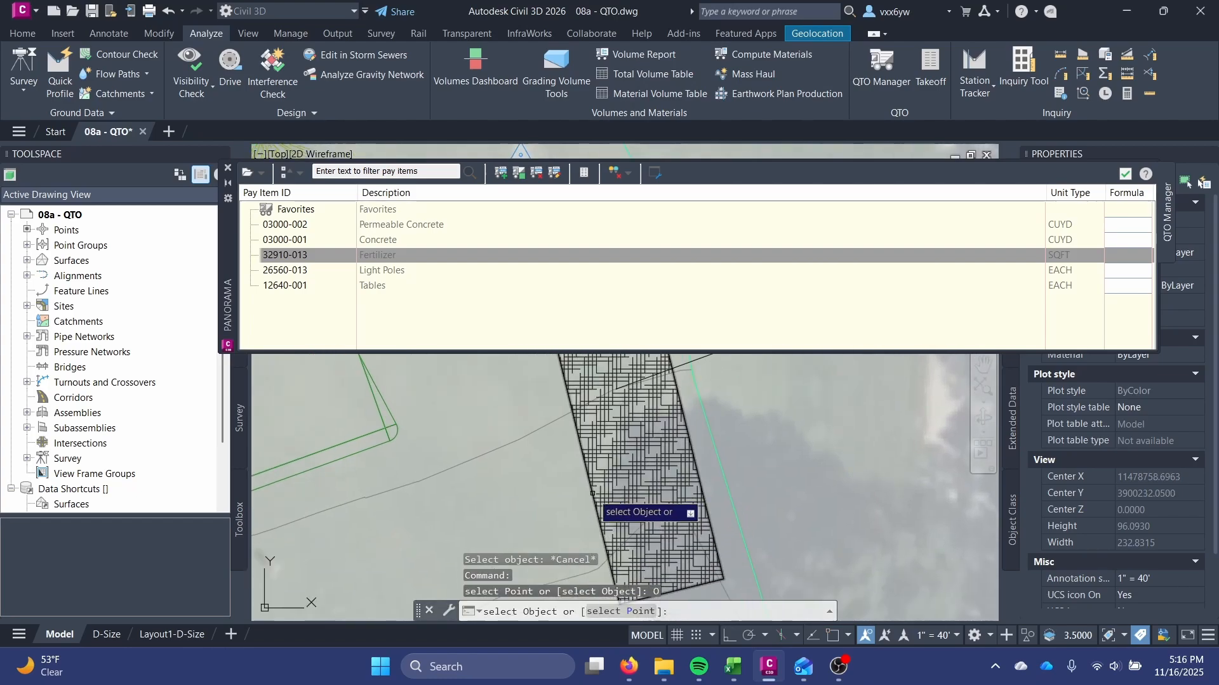
click(593, 493)
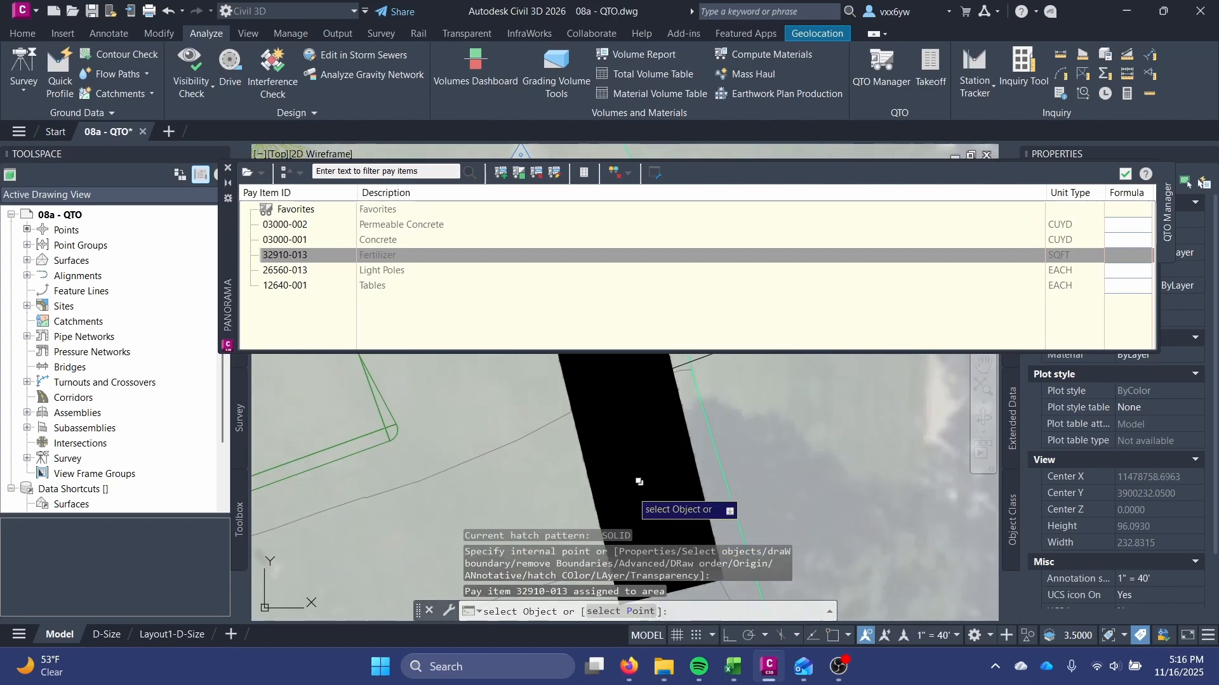
scroll(624, 479, down, 2)
middle_drag(630, 471, 622, 506)
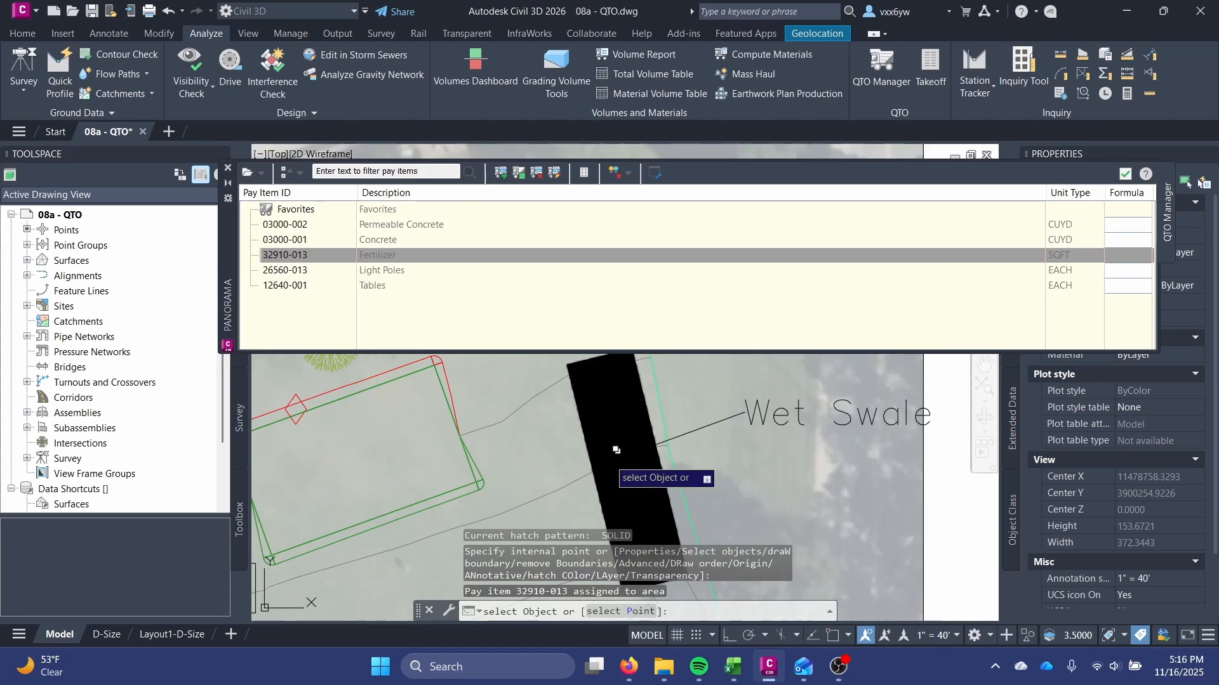
key(Escape)
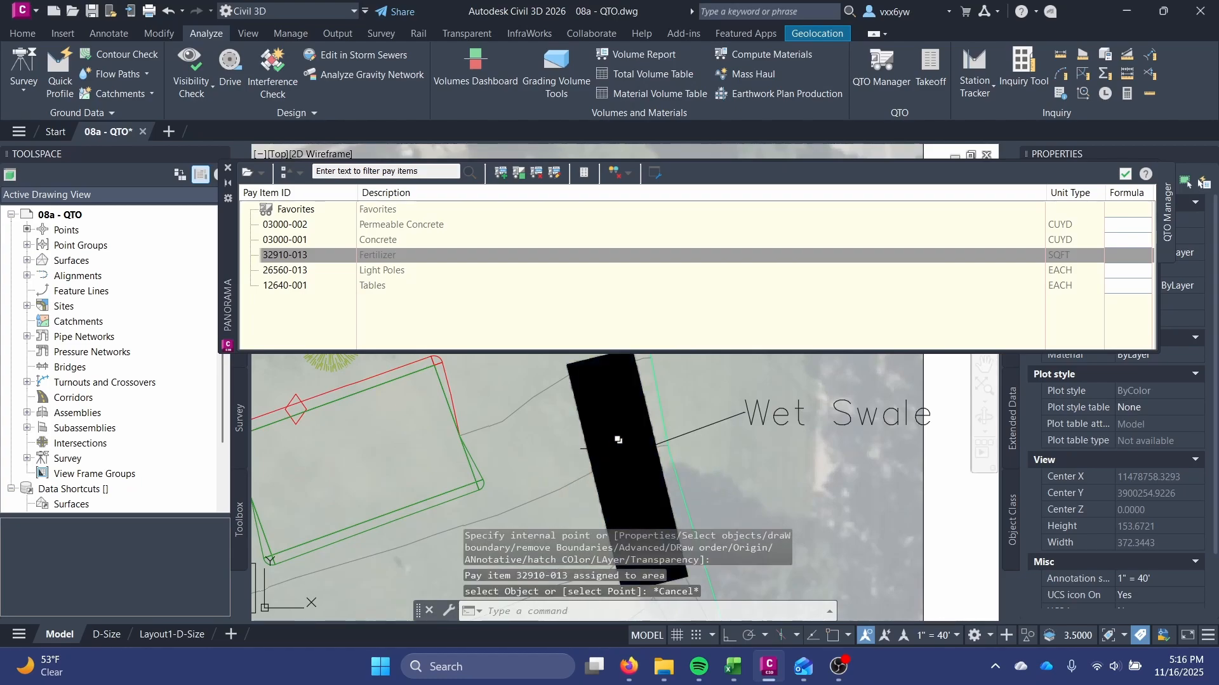
Change the pattern of the solid hatch over the Wet Swale, trying AR-CONC before choosing GOST_GLASS
scroll(619, 438, down, 2)
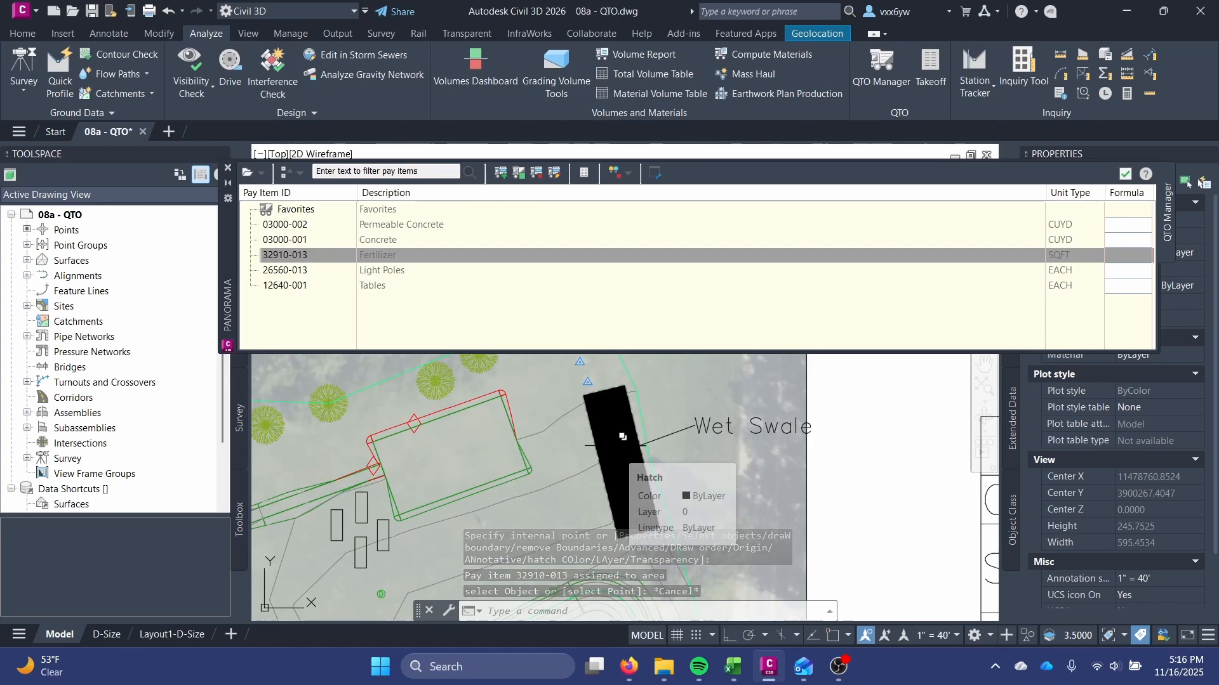
click(622, 438)
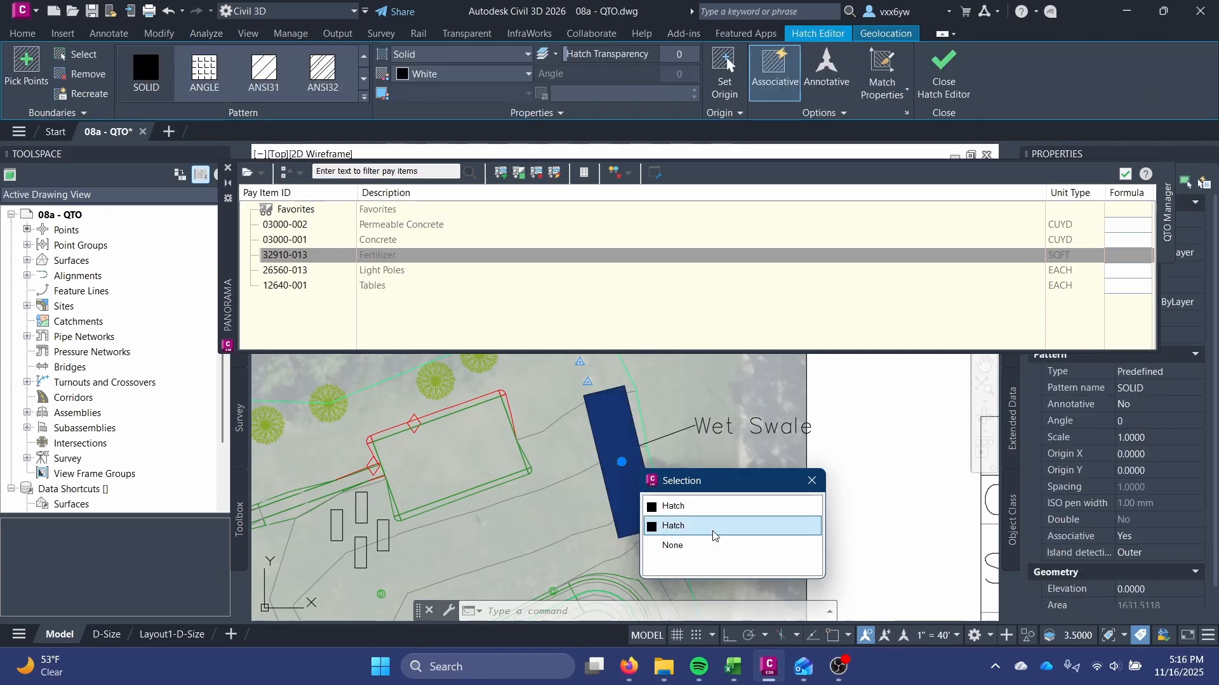
click(709, 526)
scroll(629, 501, up, 2)
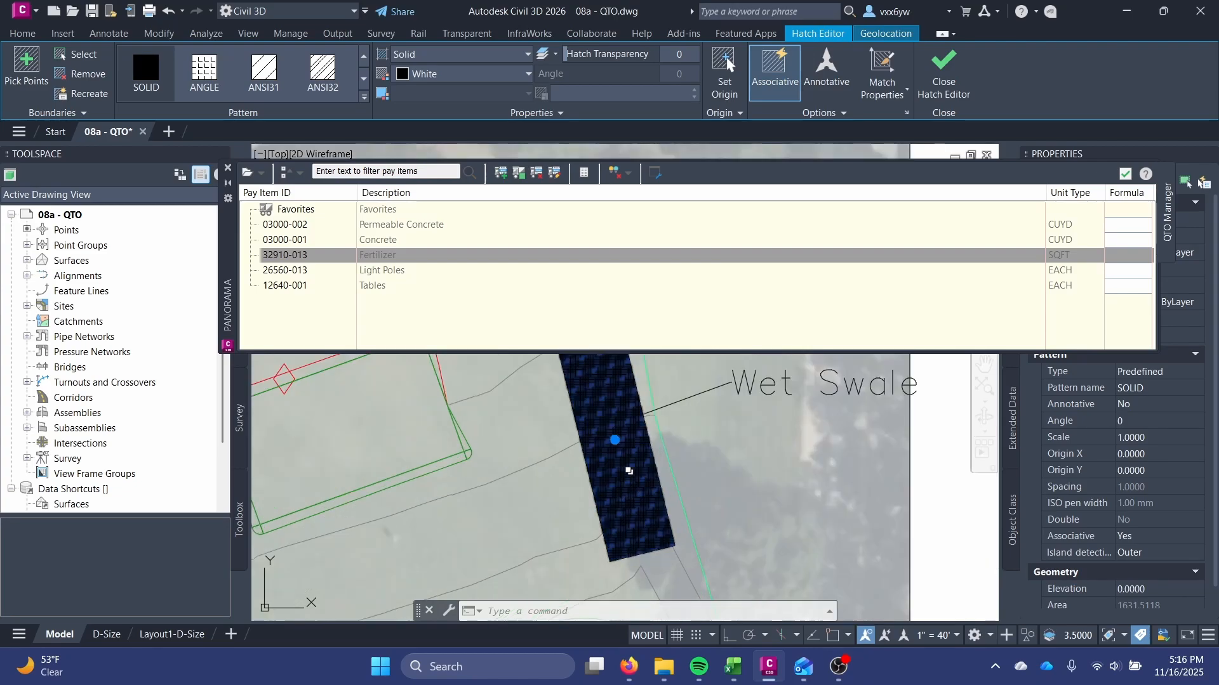
click(265, 72)
click(322, 70)
click(364, 81)
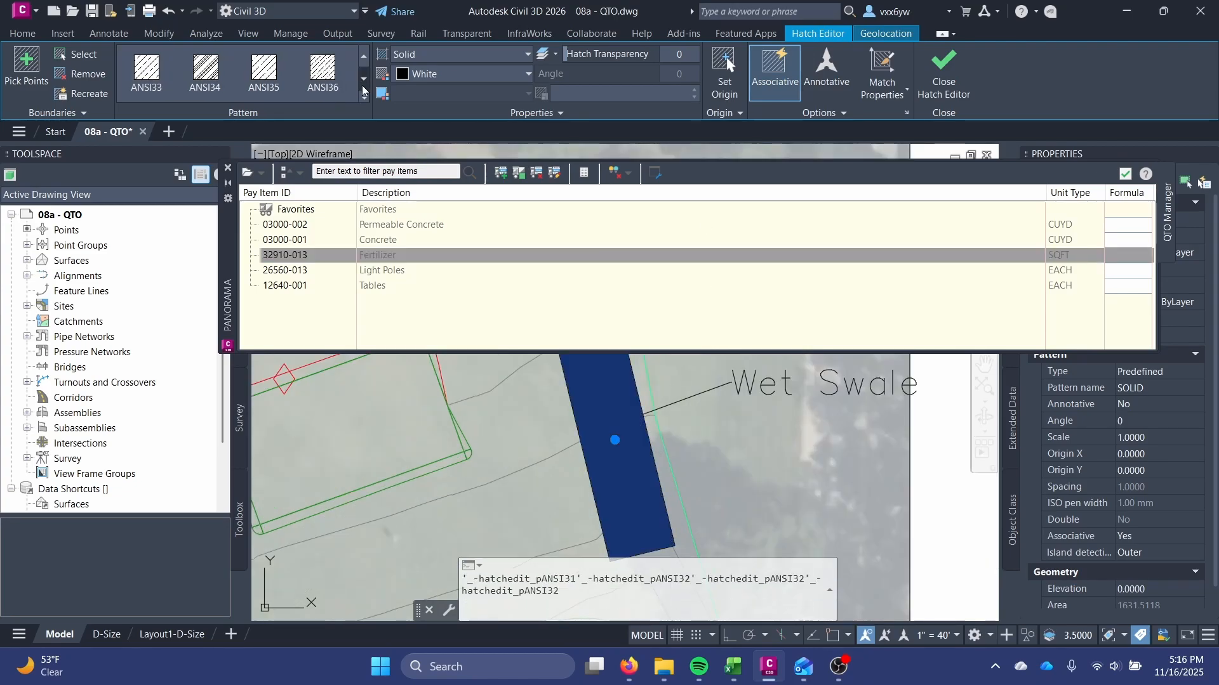
click(364, 84)
click(363, 101)
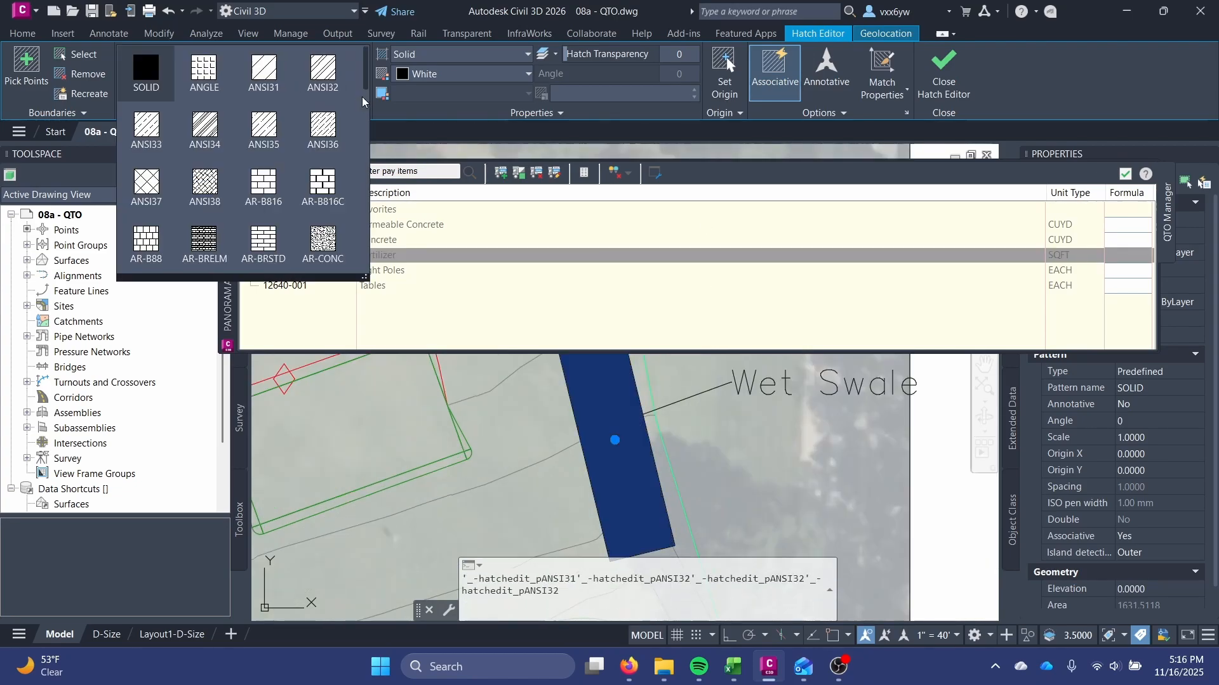
click(322, 190)
click(363, 98)
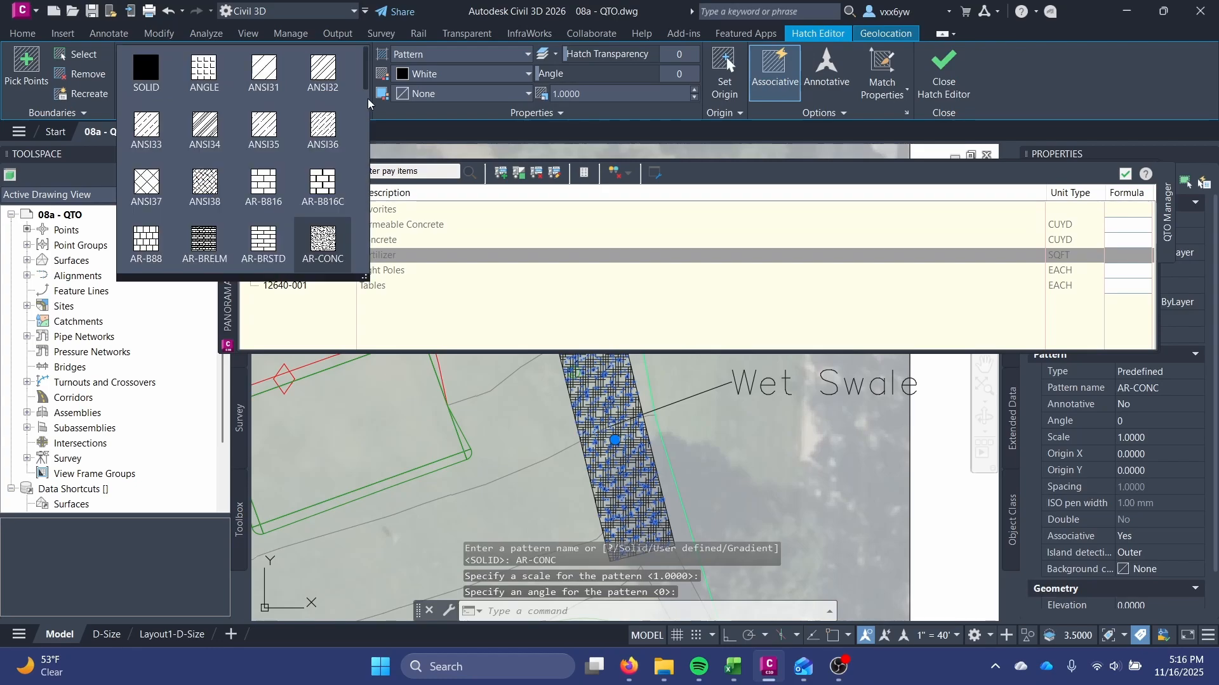
scroll(280, 182, down, 2)
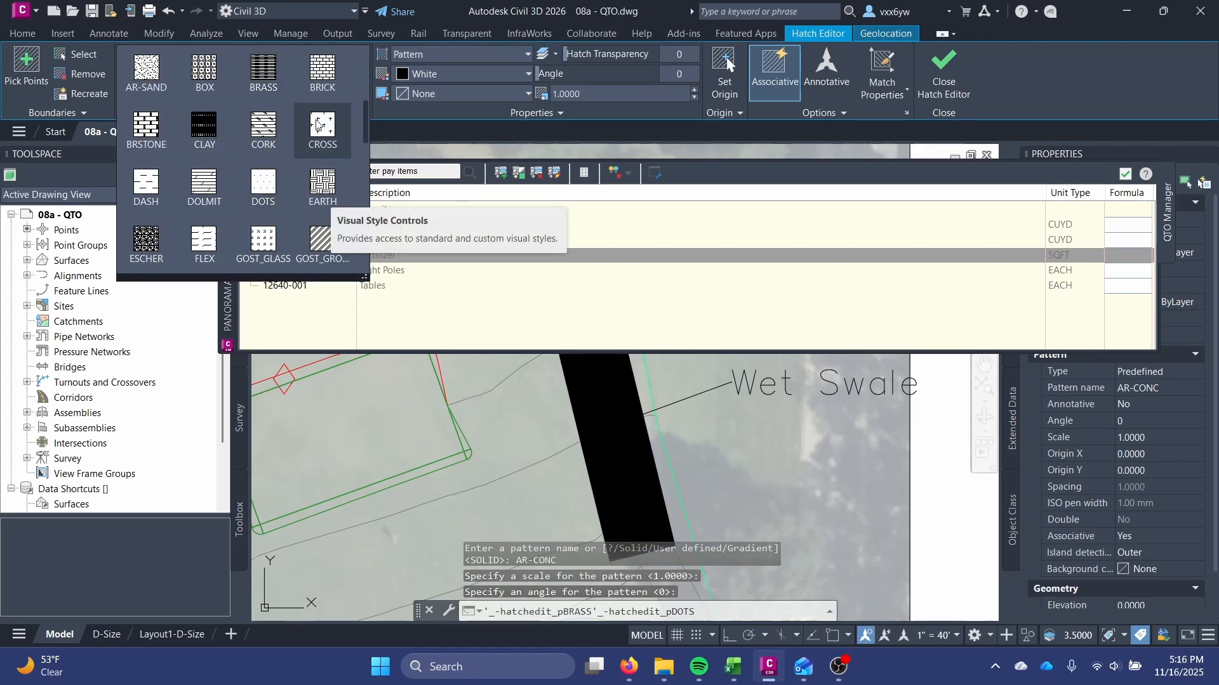
click(262, 241)
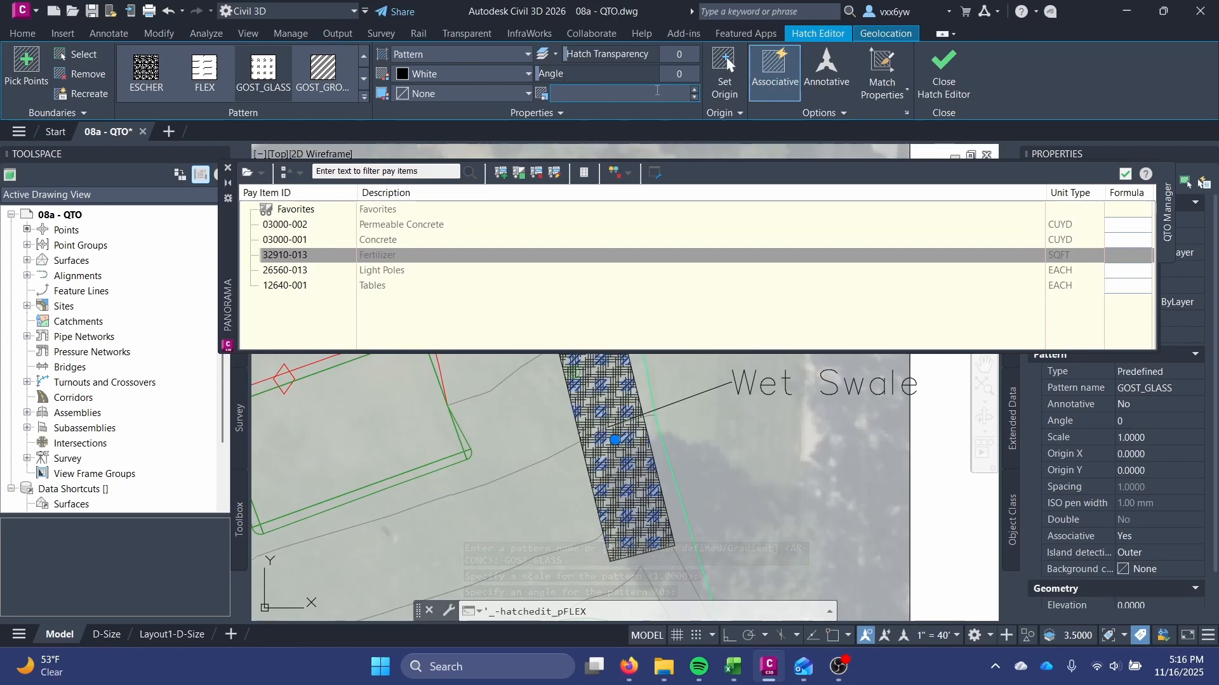
Try larger scales such as 5 for the Wet Swale's GOST_GLASS hatch, set it to 0.5, and finish editing
text(5)
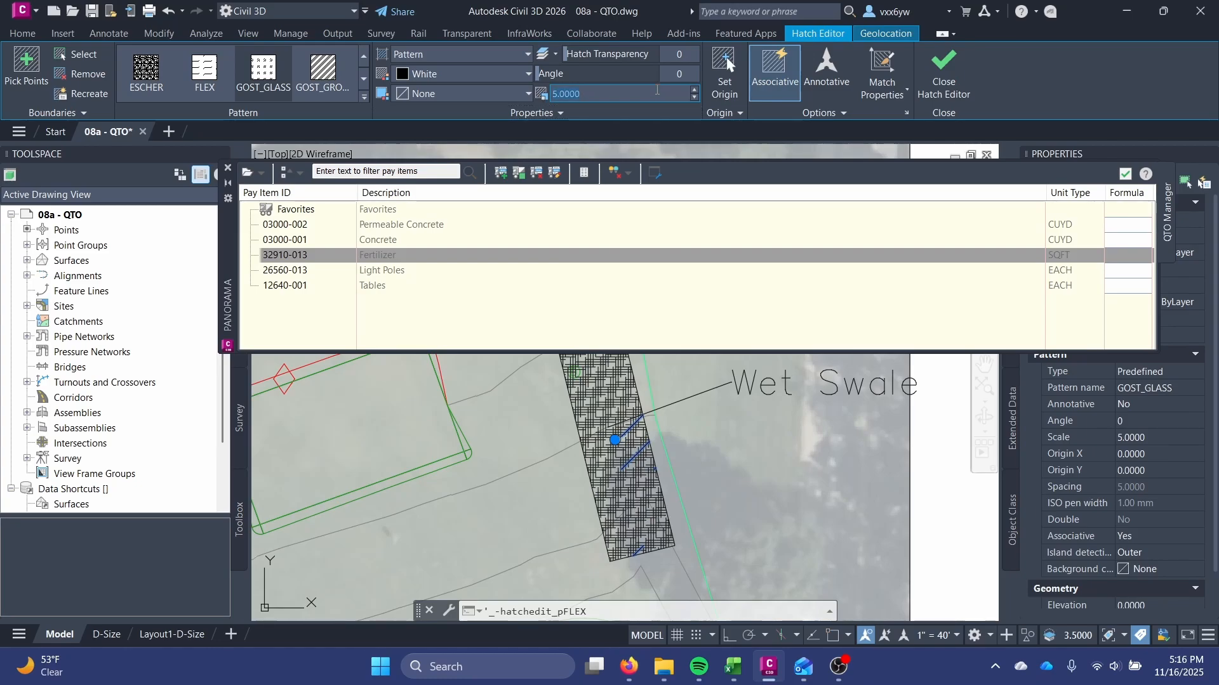
text(4)
text(2)
key(Return)
text(0.5)
key(Return)
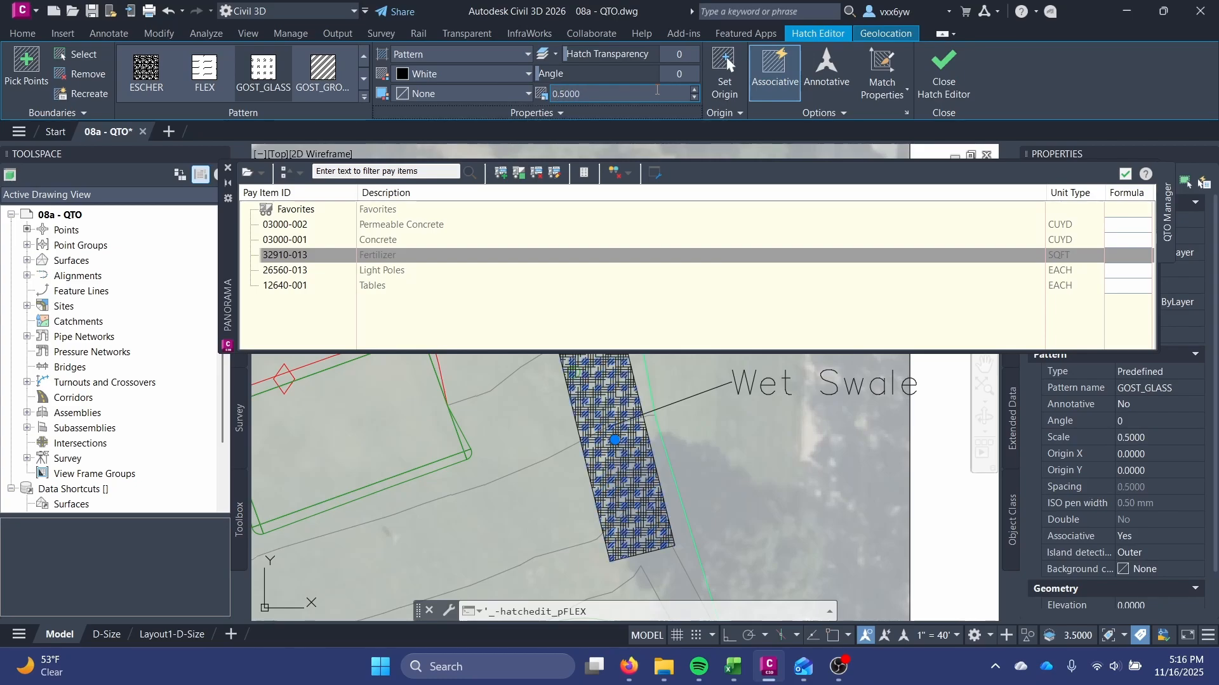
key(Escape)
Check the pay item attached to the hatch over the Wet Swale
middle_drag(547, 502, 549, 505)
scroll(549, 505, down, 3)
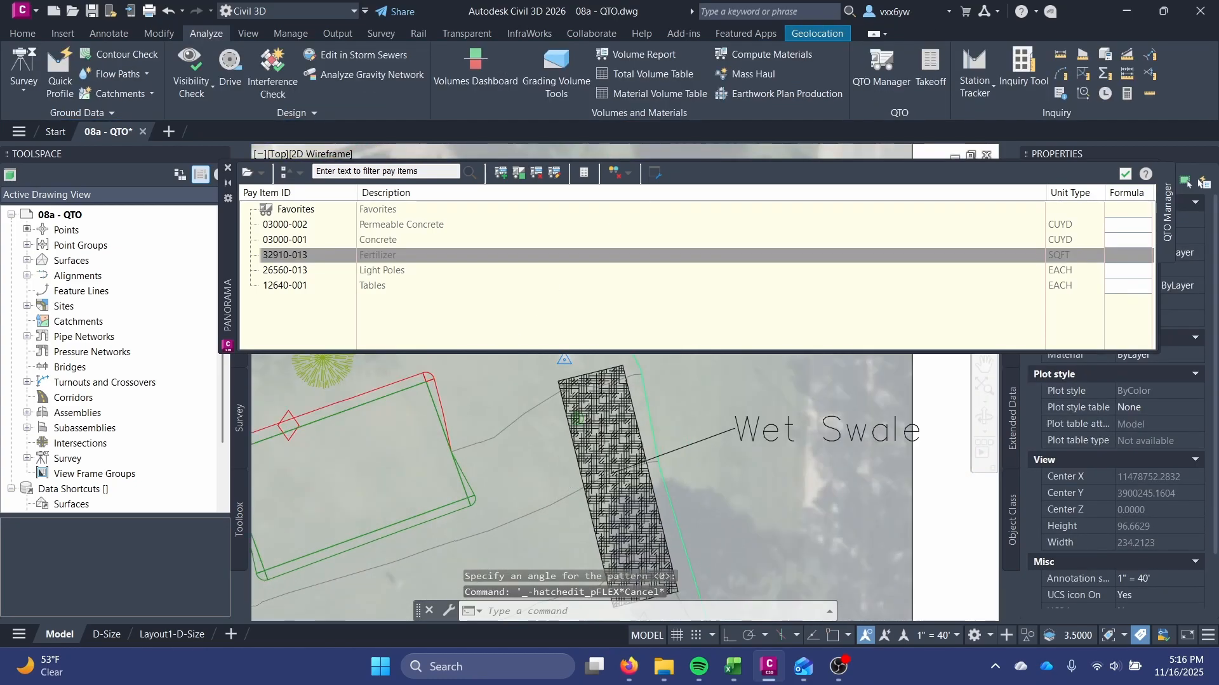
scroll(558, 460, up, 1)
middle_drag(559, 457, 567, 418)
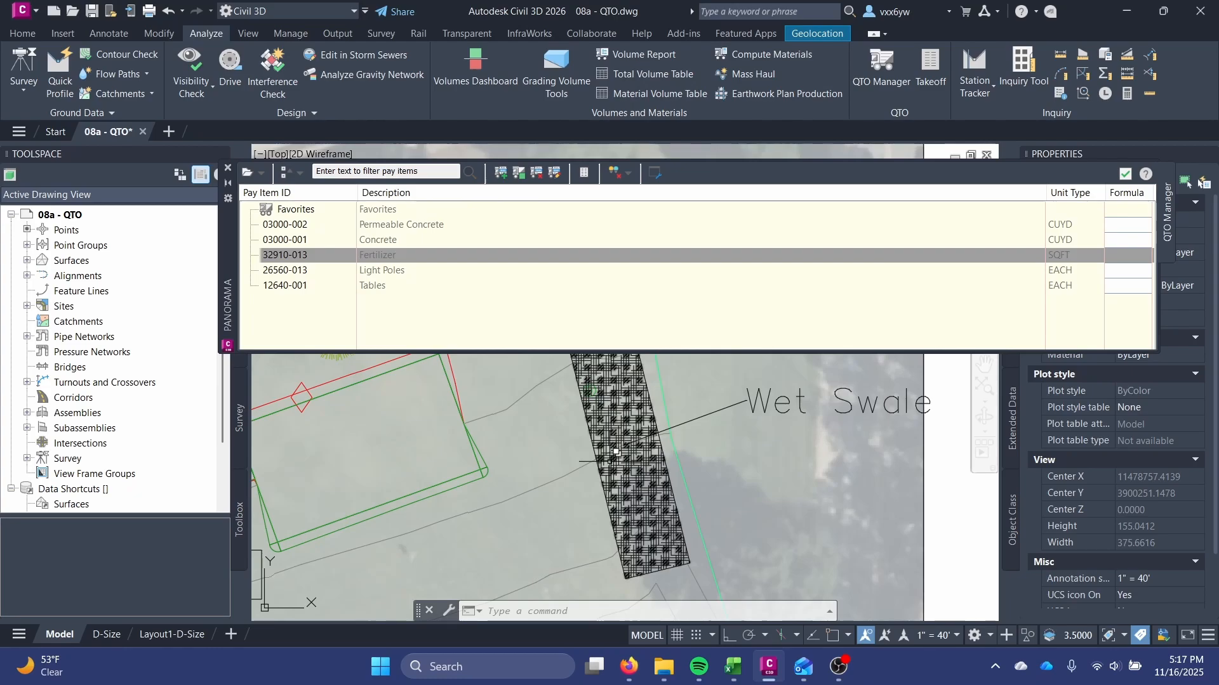
mouse_move(615, 448)
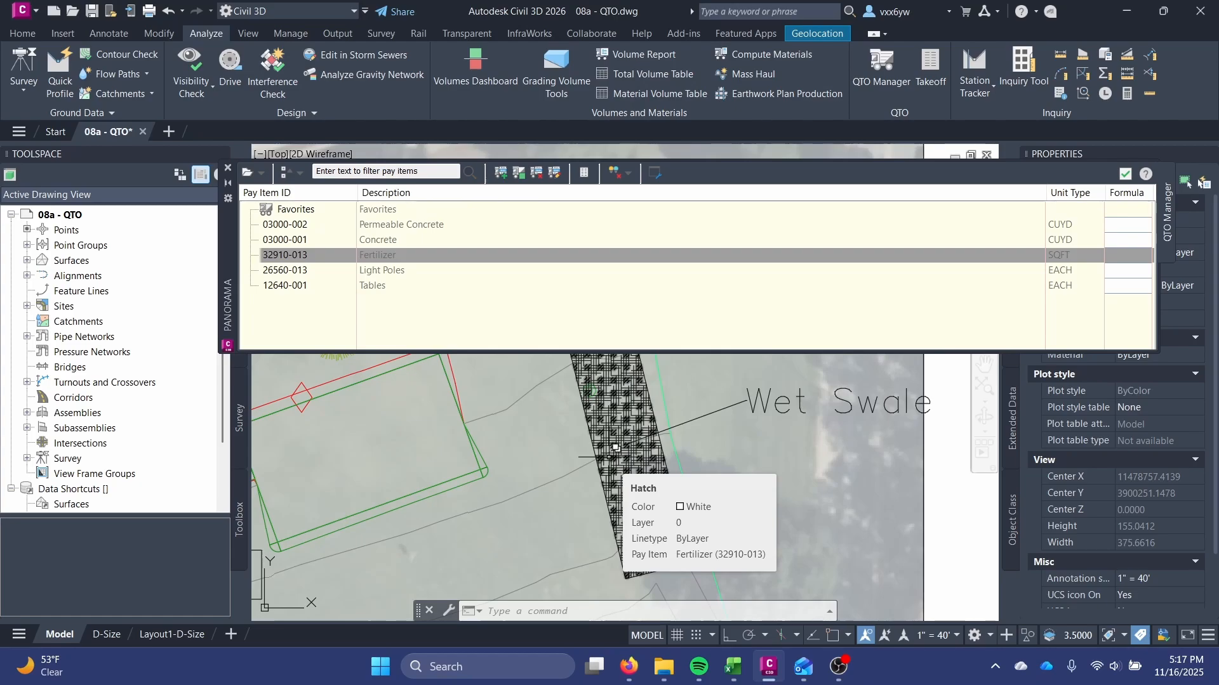
Examine the rectangular concrete pad between the tables and the Wet Swale, including the surface information inside it
scroll(484, 431, down, 4)
middle_drag(492, 428, 598, 365)
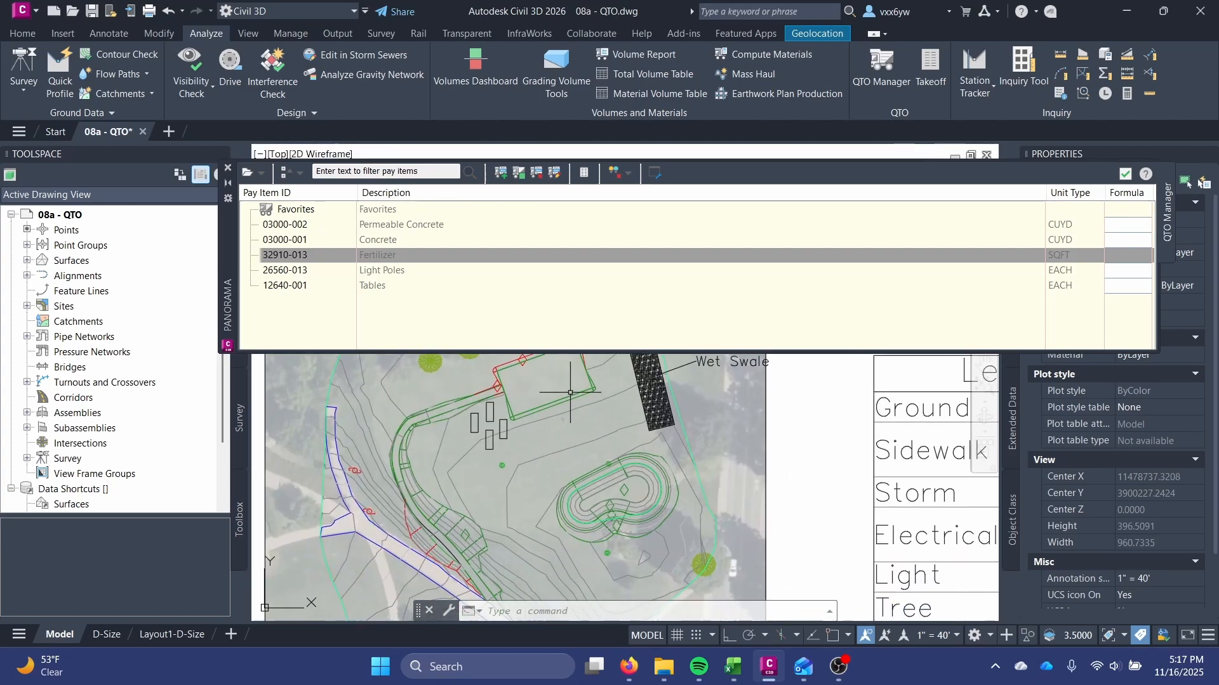
scroll(415, 425, up, 2)
scroll(463, 394, up, 2)
middle_drag(463, 395, 352, 507)
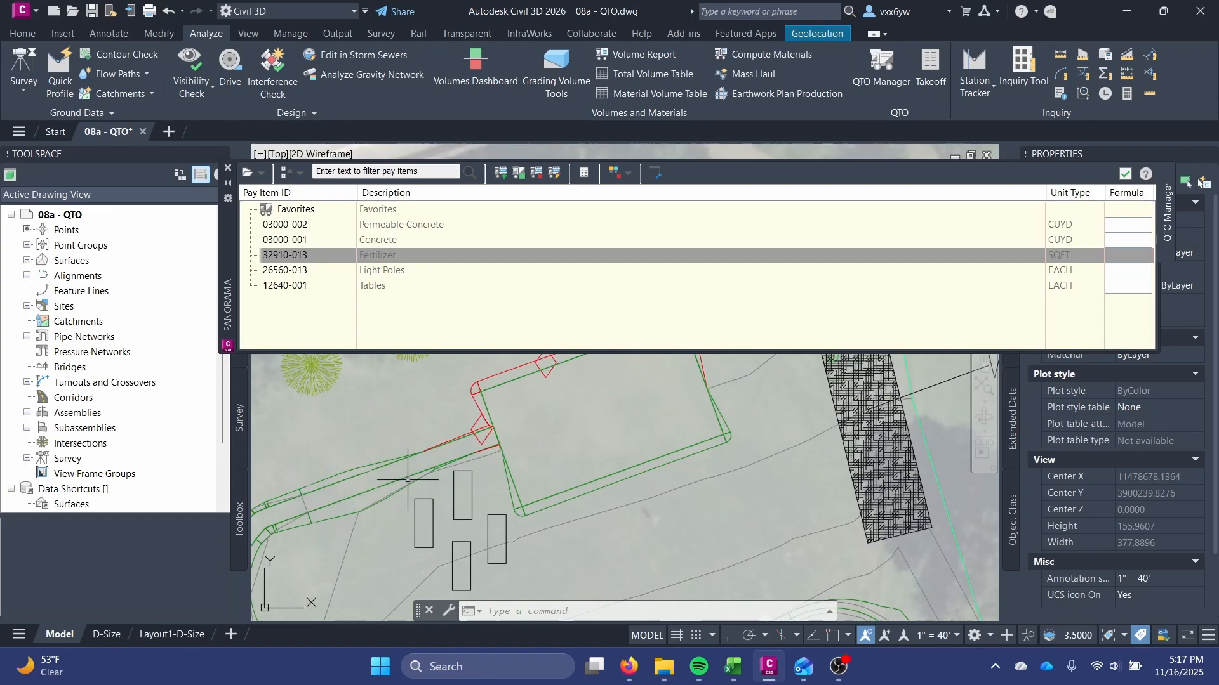
scroll(539, 457, down, 2)
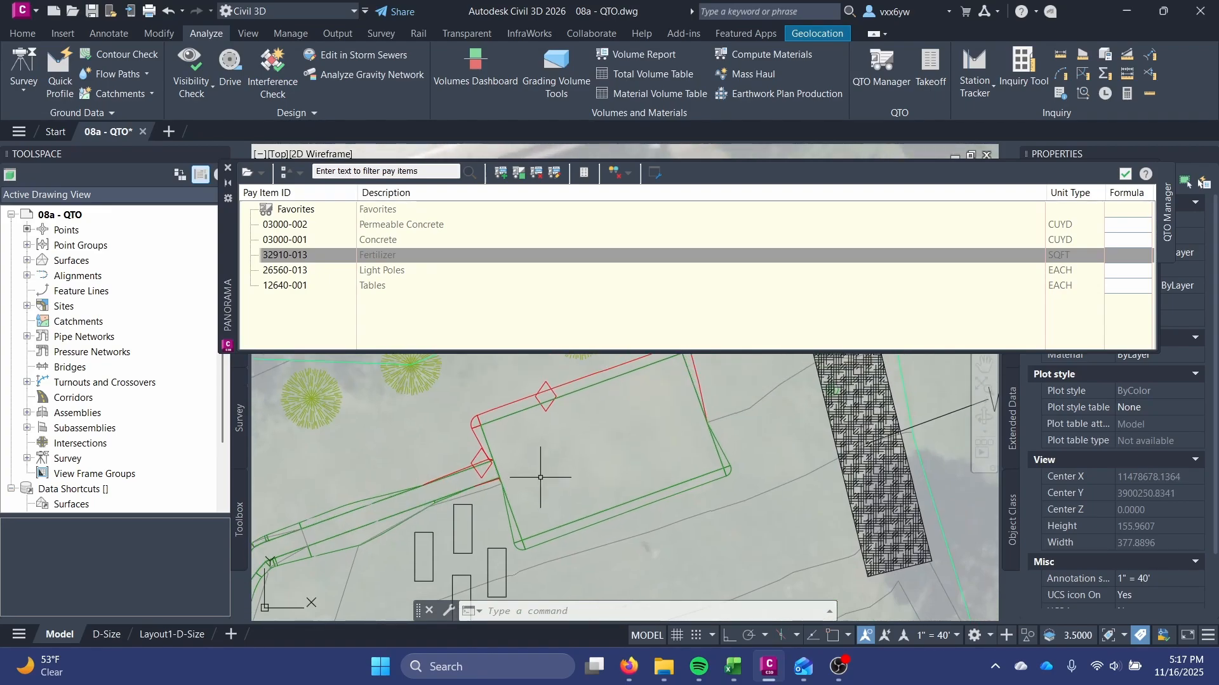
mouse_move(548, 478)
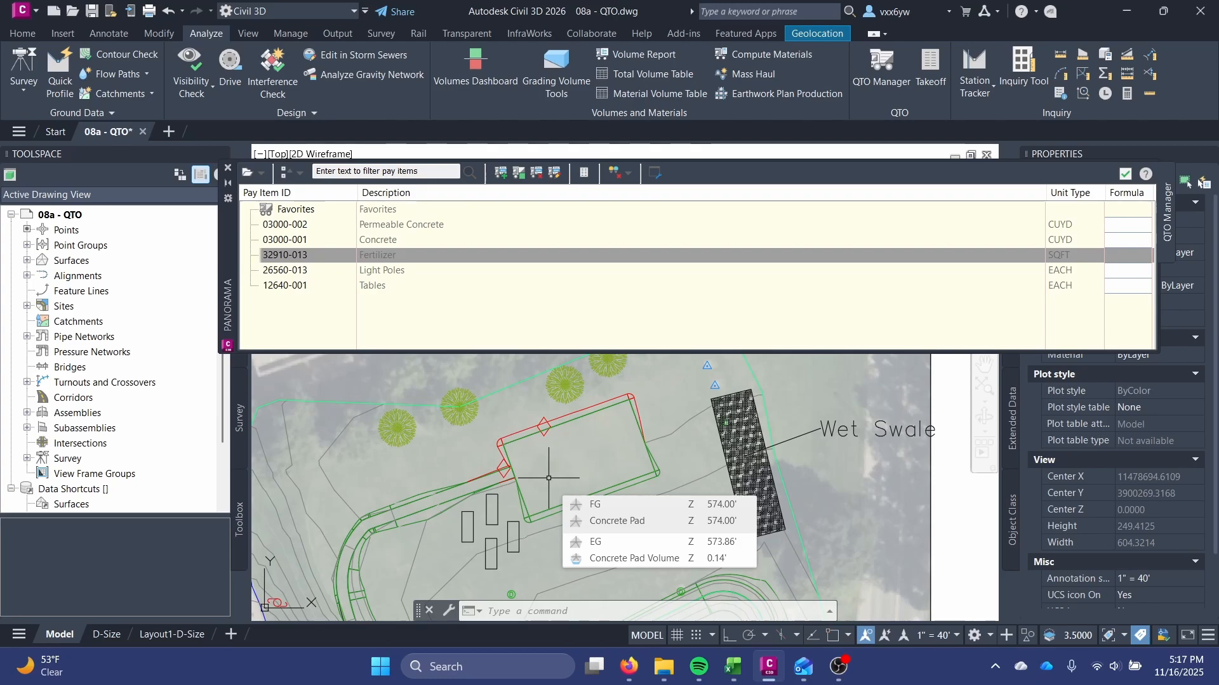
scroll(456, 451, up, 2)
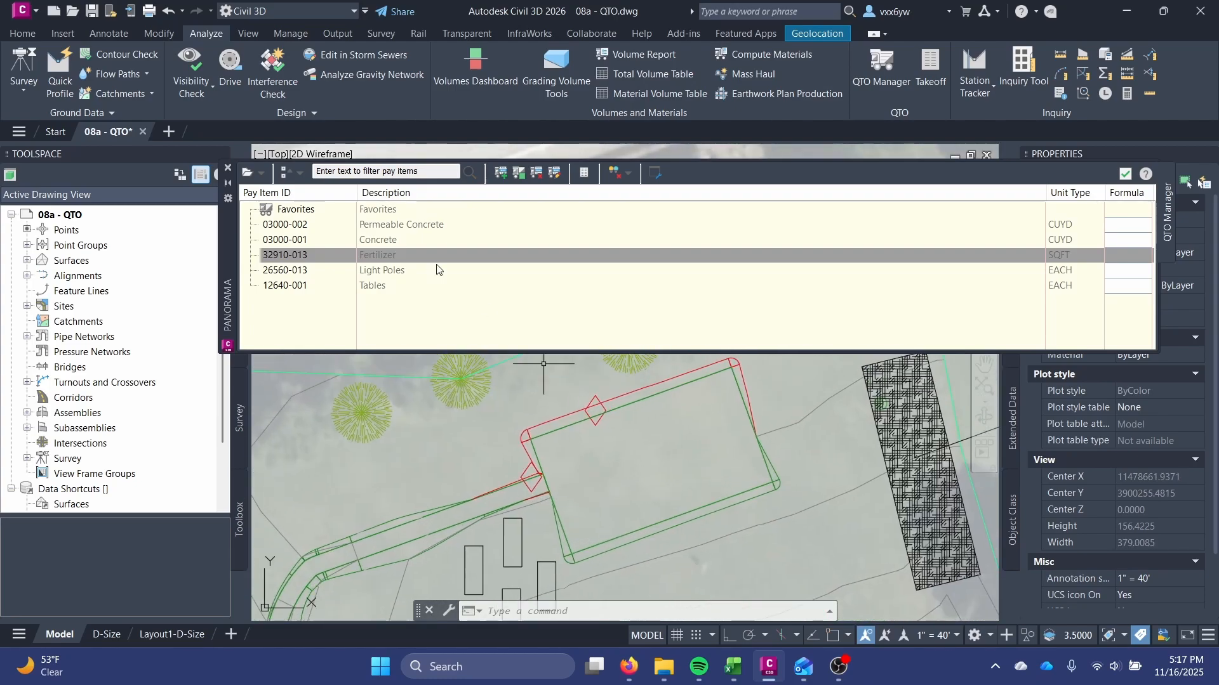
Assign pay item 03000-001 Concrete to the rectangular pad as an area by specifying a point inside it
click(406, 239)
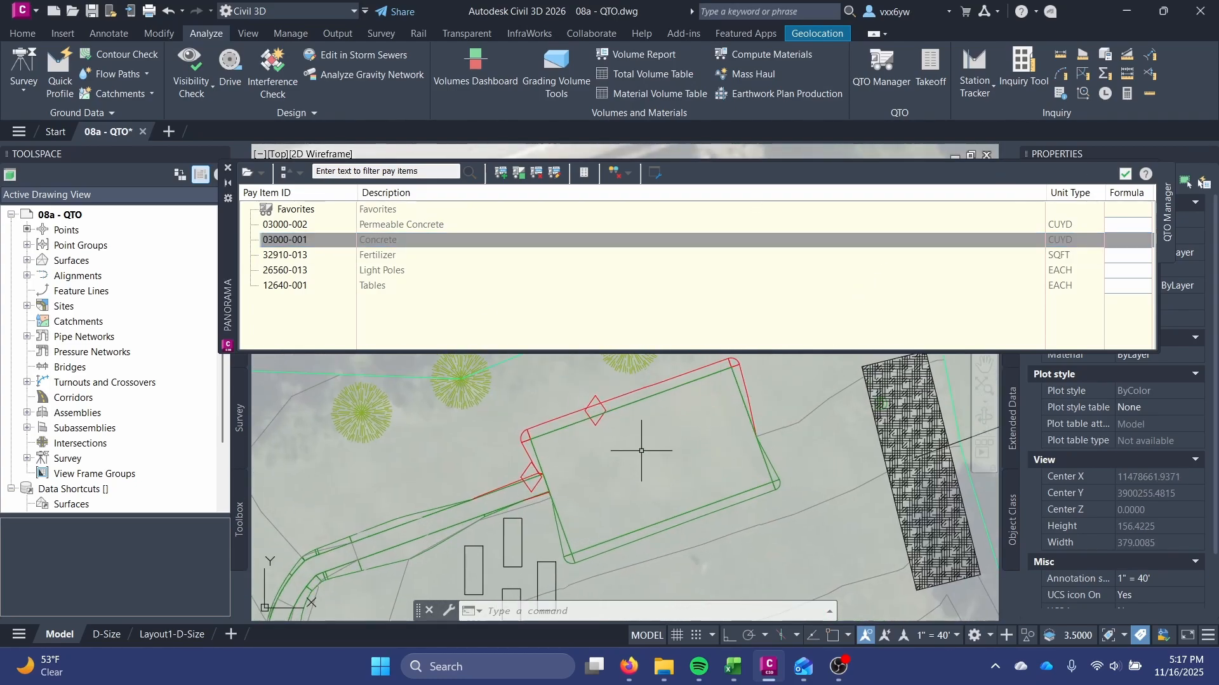
scroll(628, 435, up, 2)
mouse_move(628, 435)
middle_down()
mouse_move(605, 414)
mouse_move(625, 383)
middle_up()
right_click(439, 240)
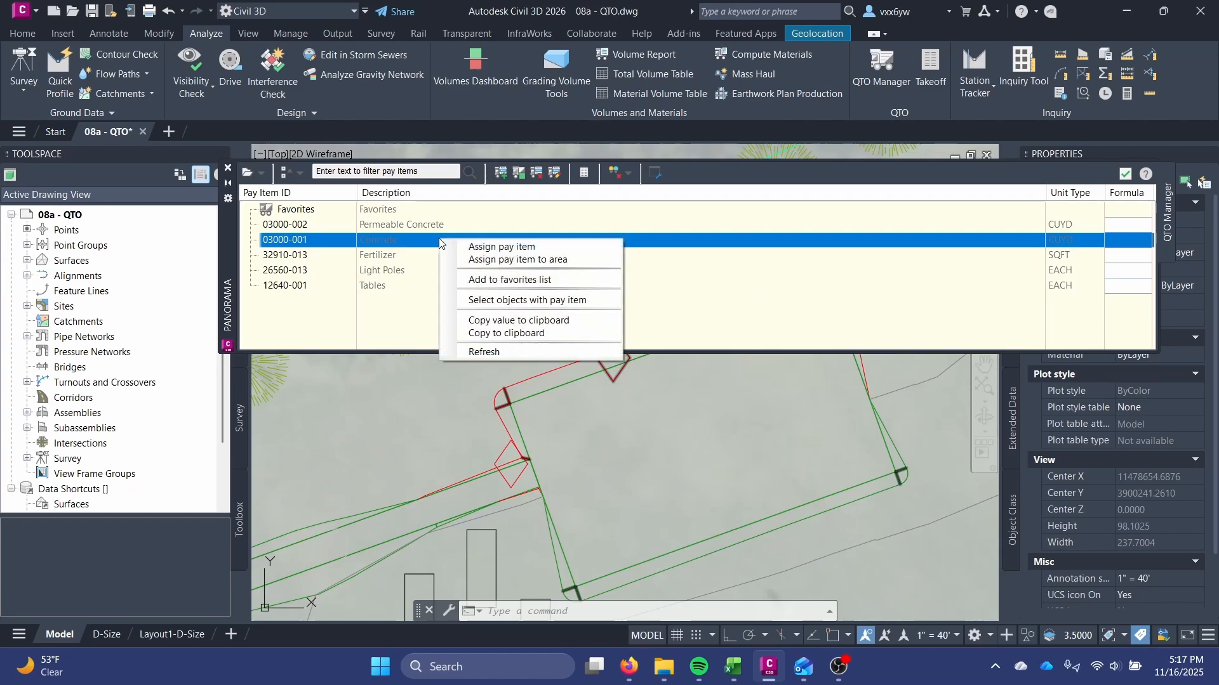
click(540, 261)
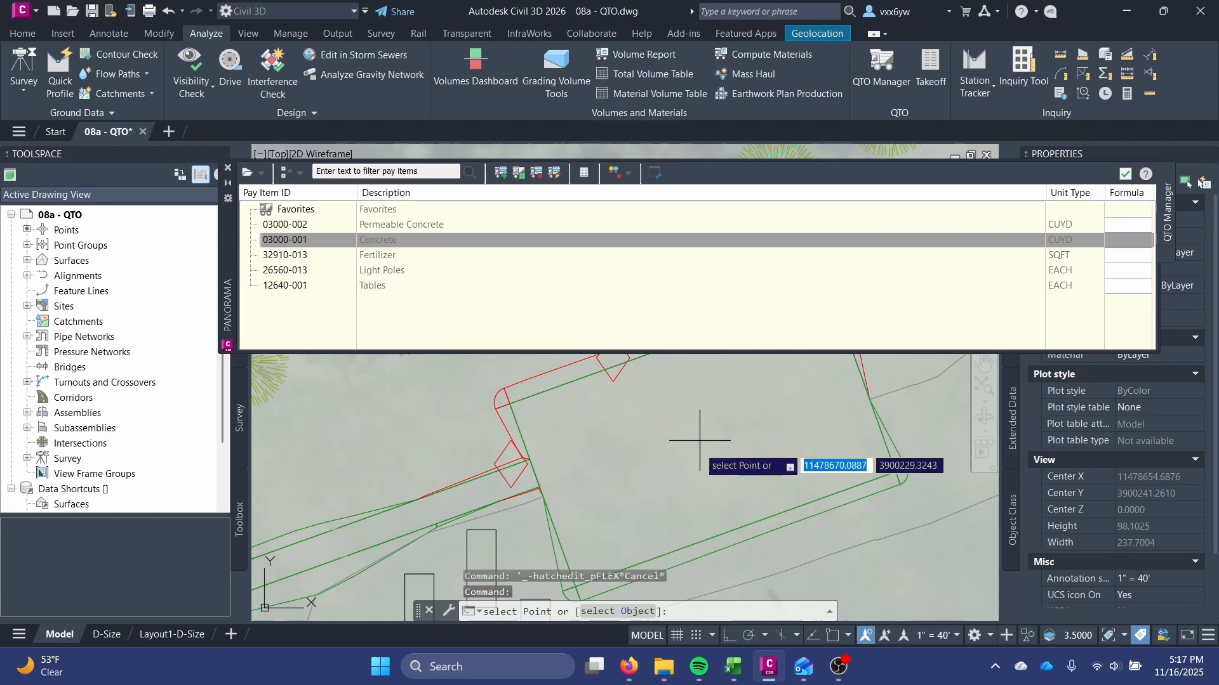
scroll(699, 438, down, 2)
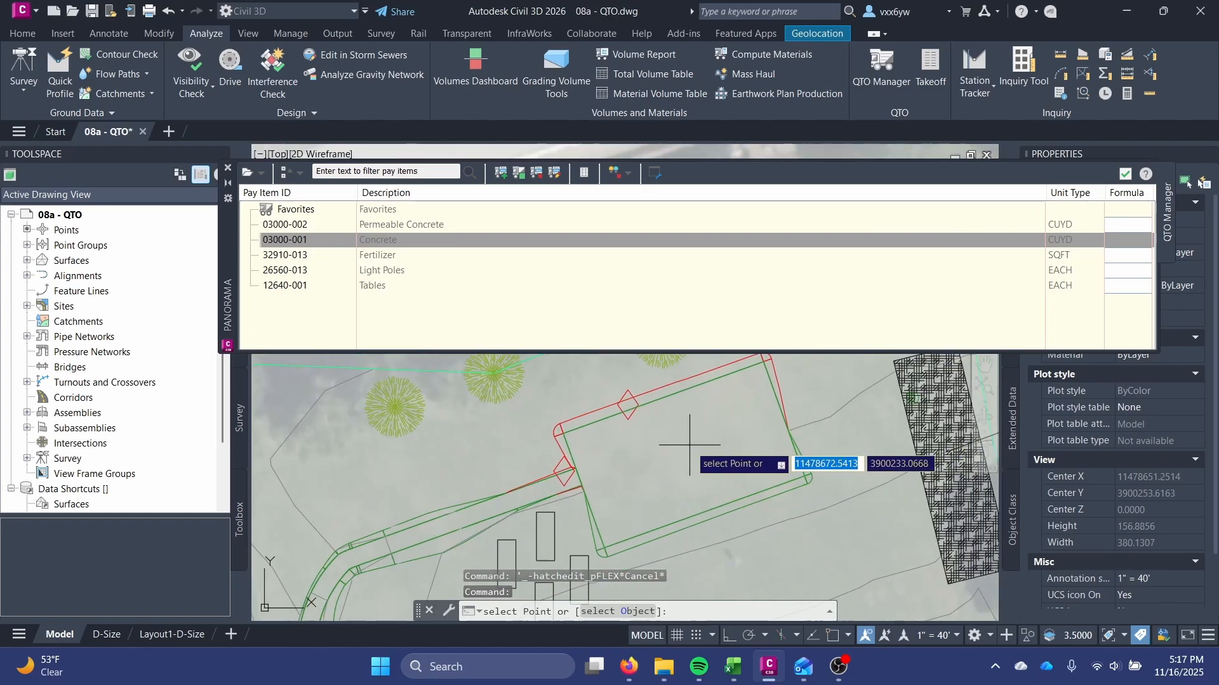
click(686, 441)
scroll(707, 447, up, 2)
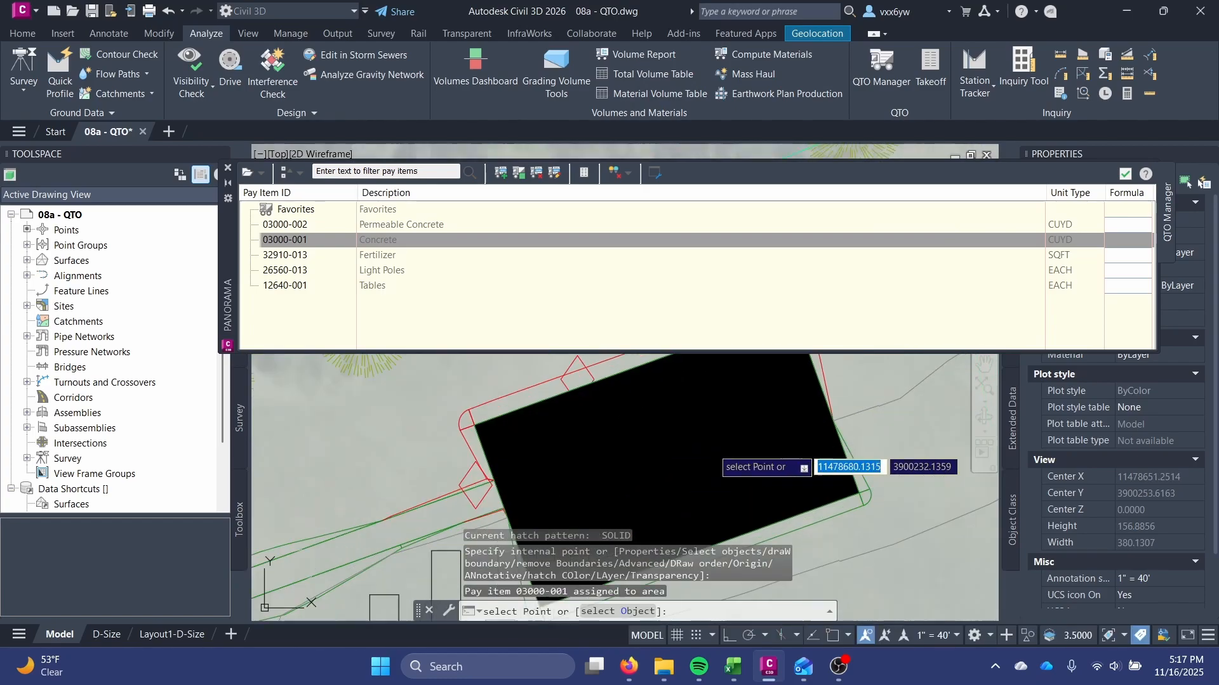
Finish the area assignment and change the rectangular concrete pad's hatch pattern to AR-CONC
scroll(707, 447, down, 2)
key(Escape)
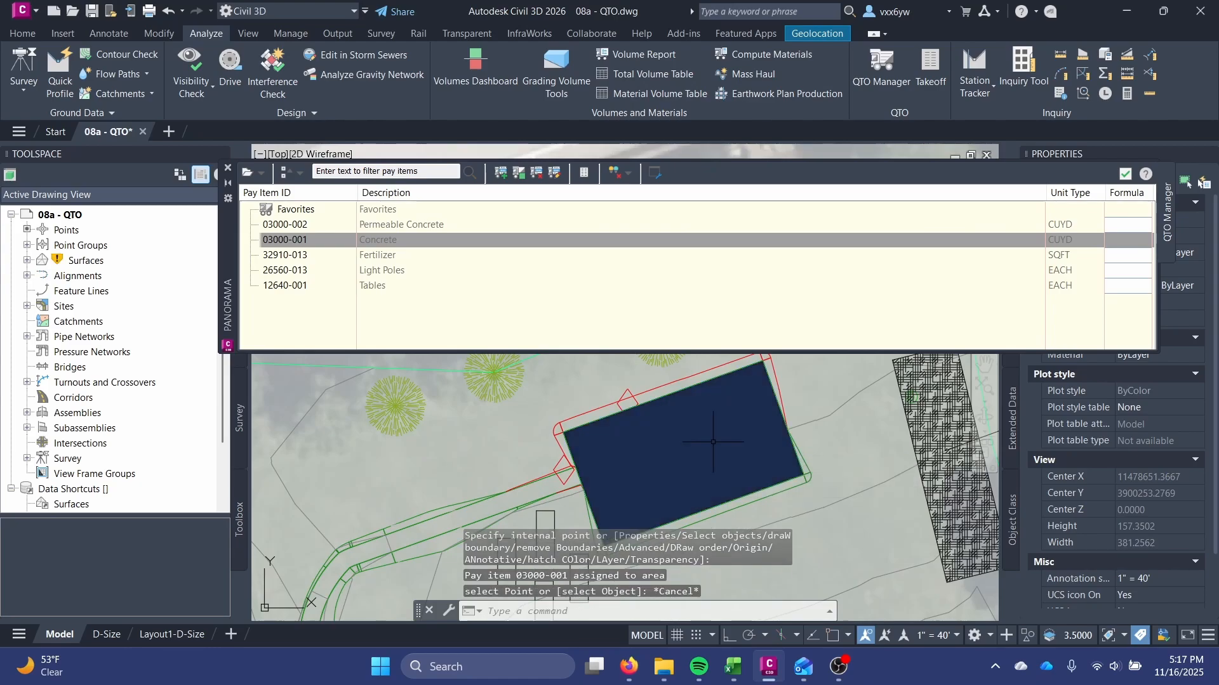
scroll(712, 441, up, 2)
scroll(692, 419, down, 2)
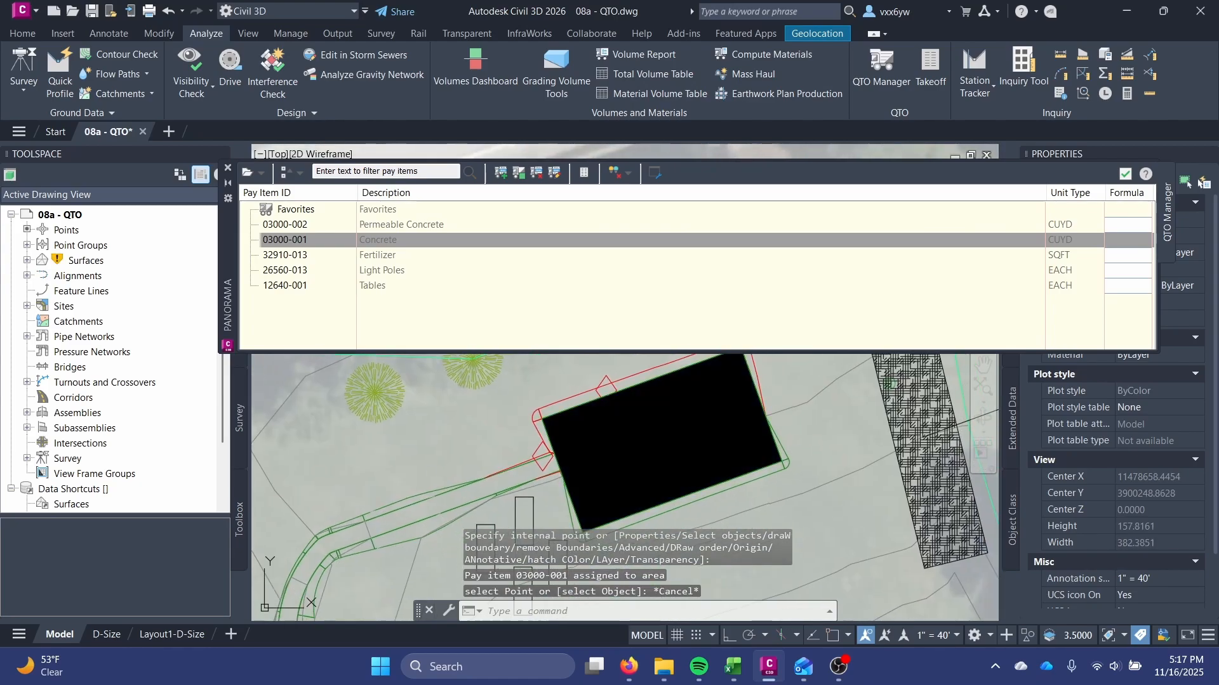
click(671, 435)
click(364, 96)
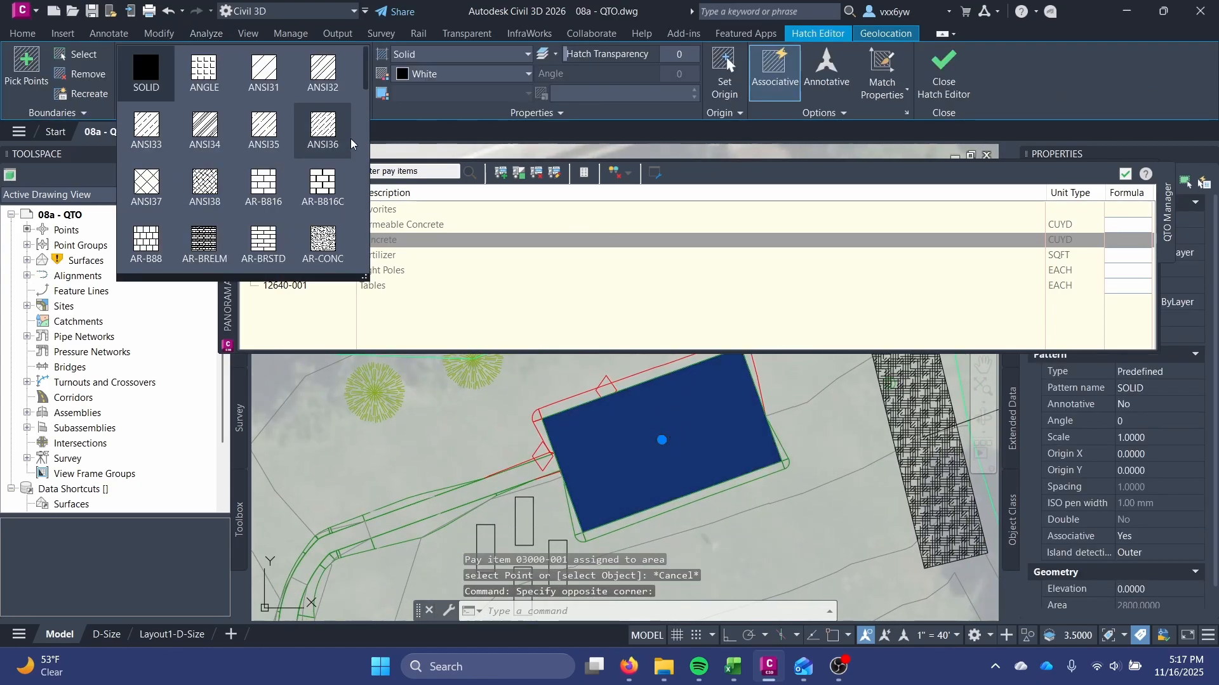
click(323, 243)
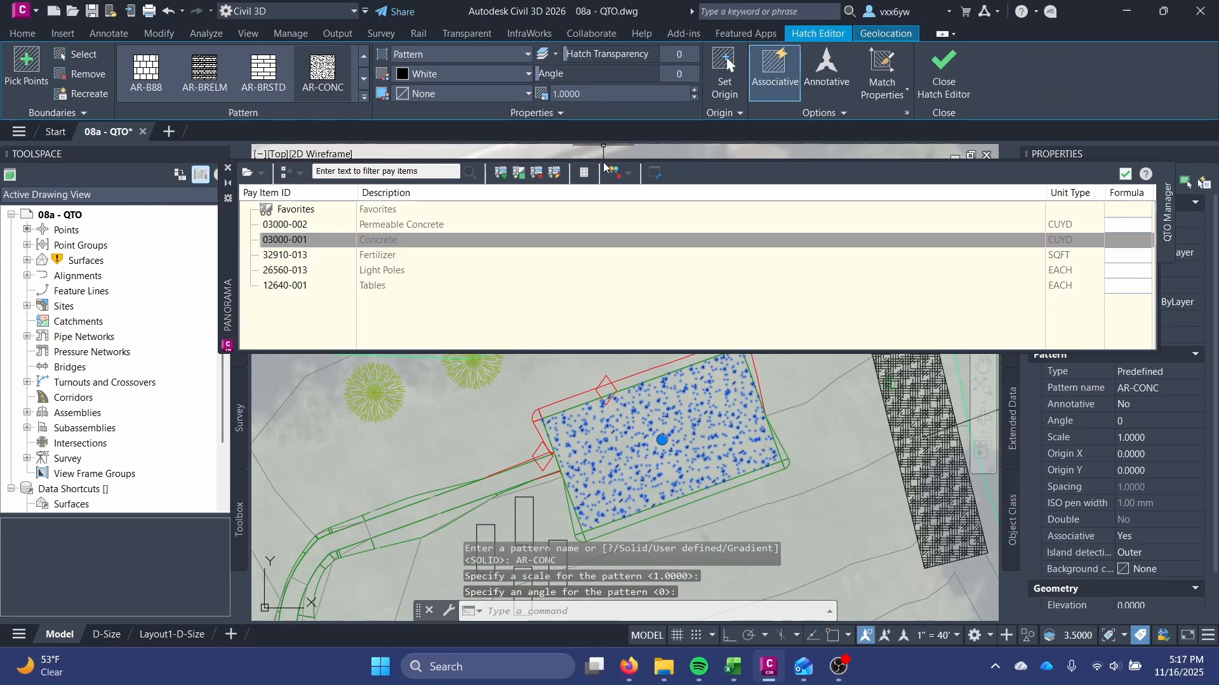
key(Escape)
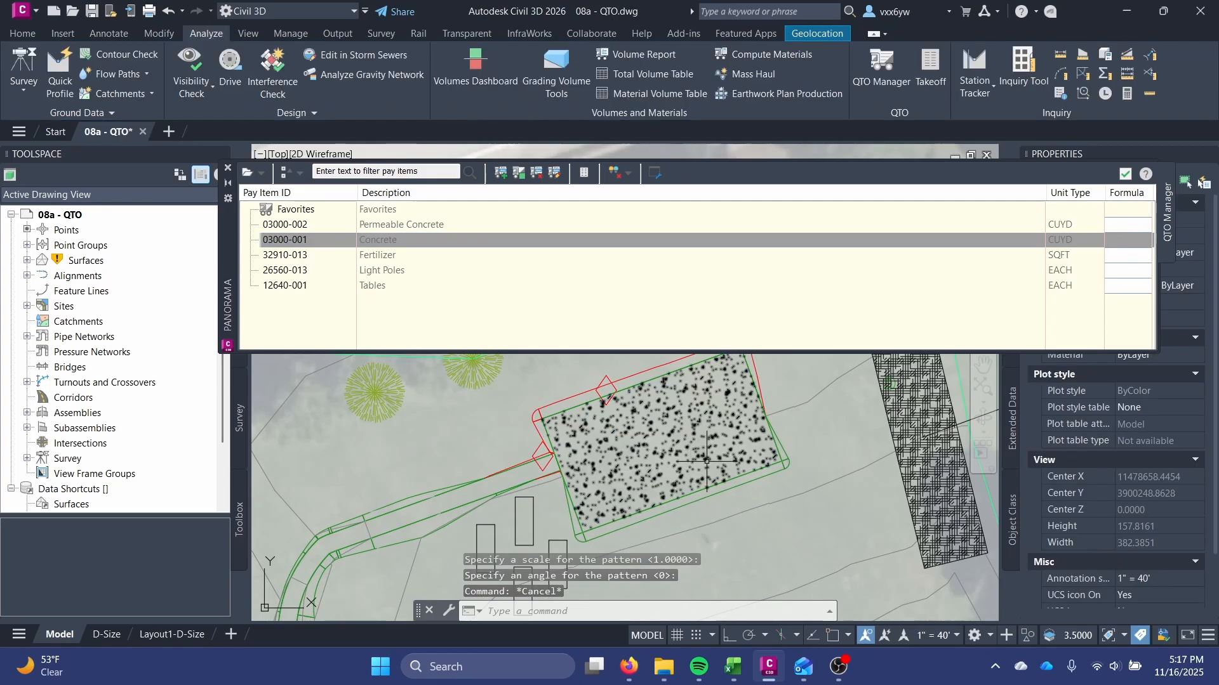
scroll(675, 479, up, 2)
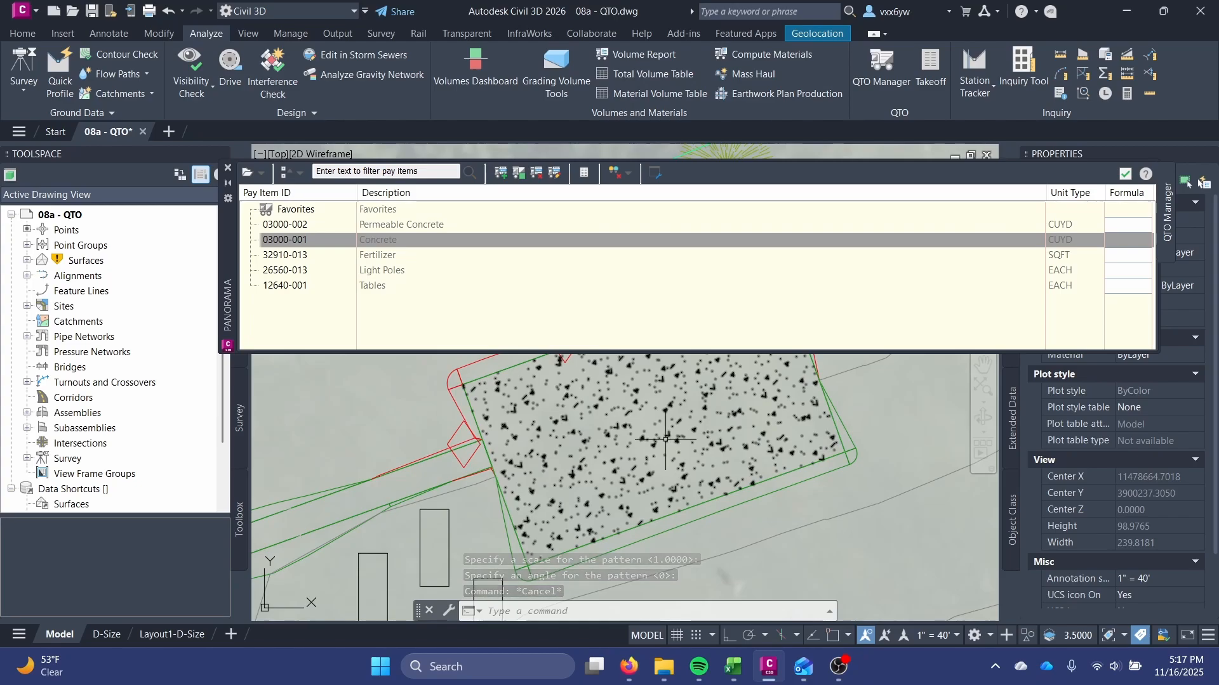
scroll(680, 446, down, 2)
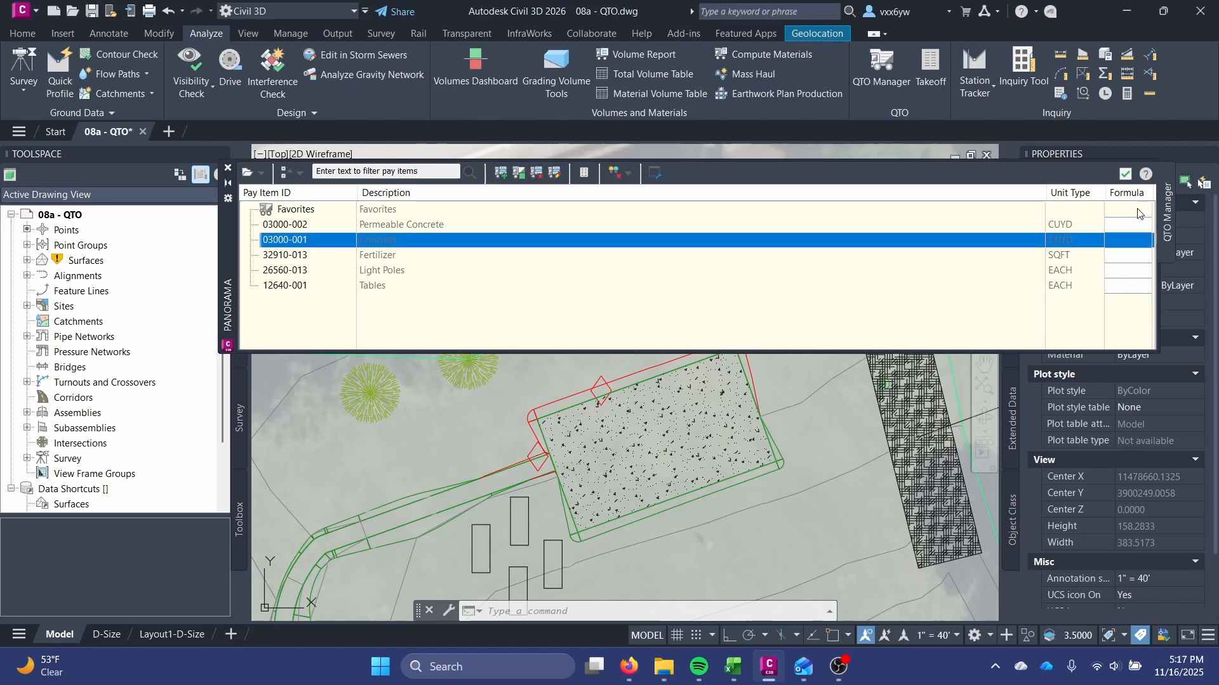
Start a formula for pay item 03000-001 Concrete and save the formula file payitemlist.for in the 2025 Project Tutorial's Analysis folder
click(1122, 240)
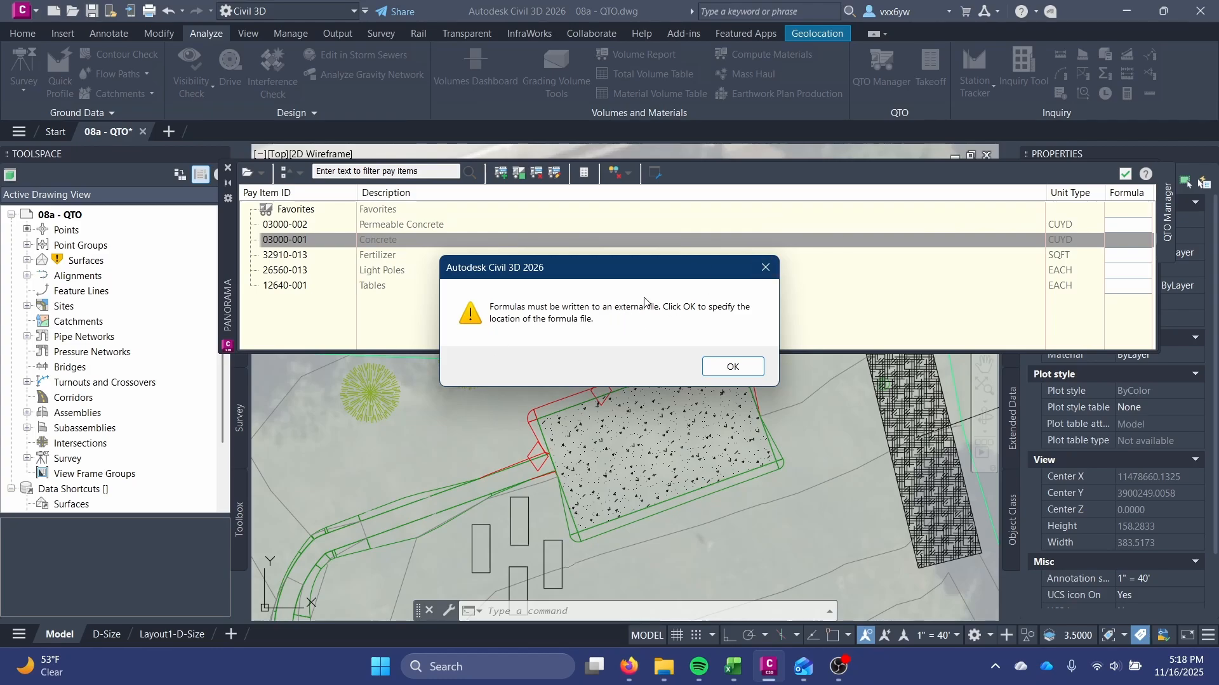
click(716, 365)
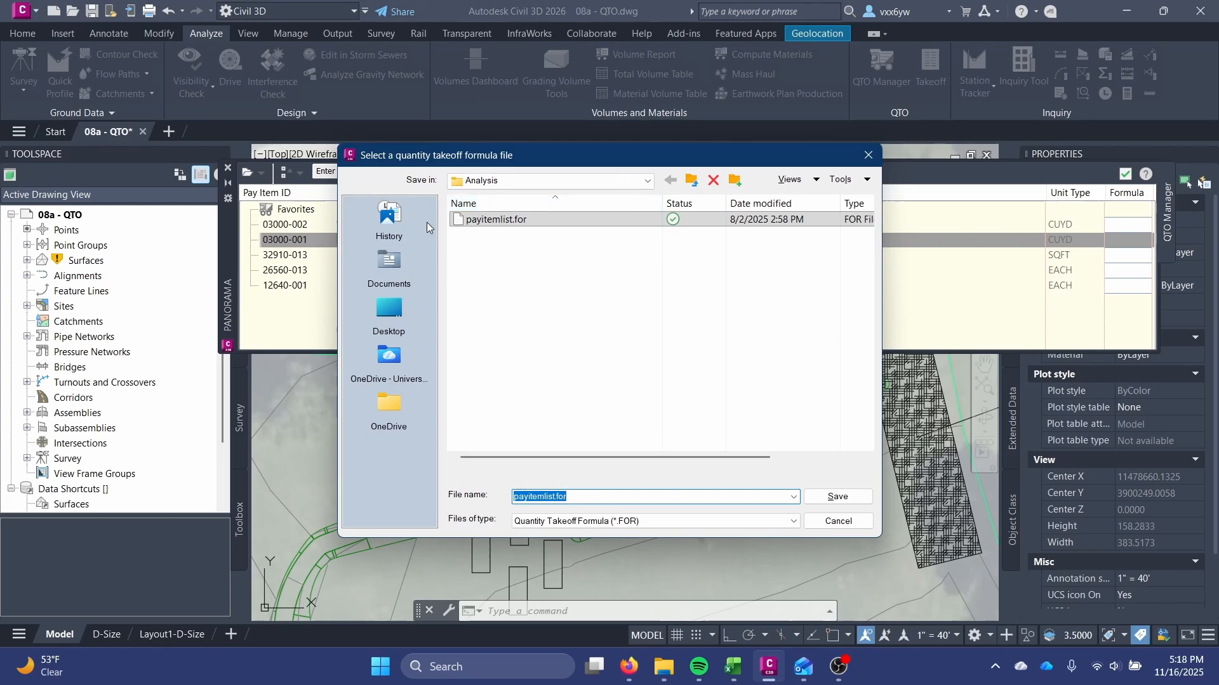
click(690, 181)
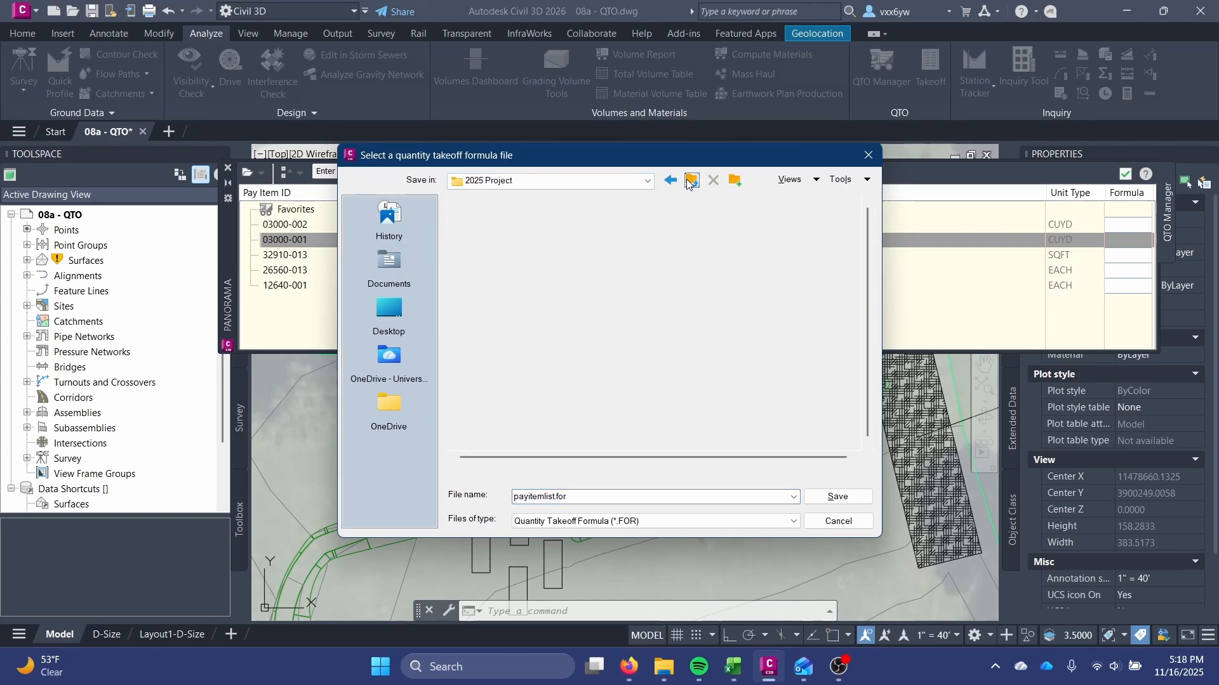
click(691, 181)
double_click(559, 239)
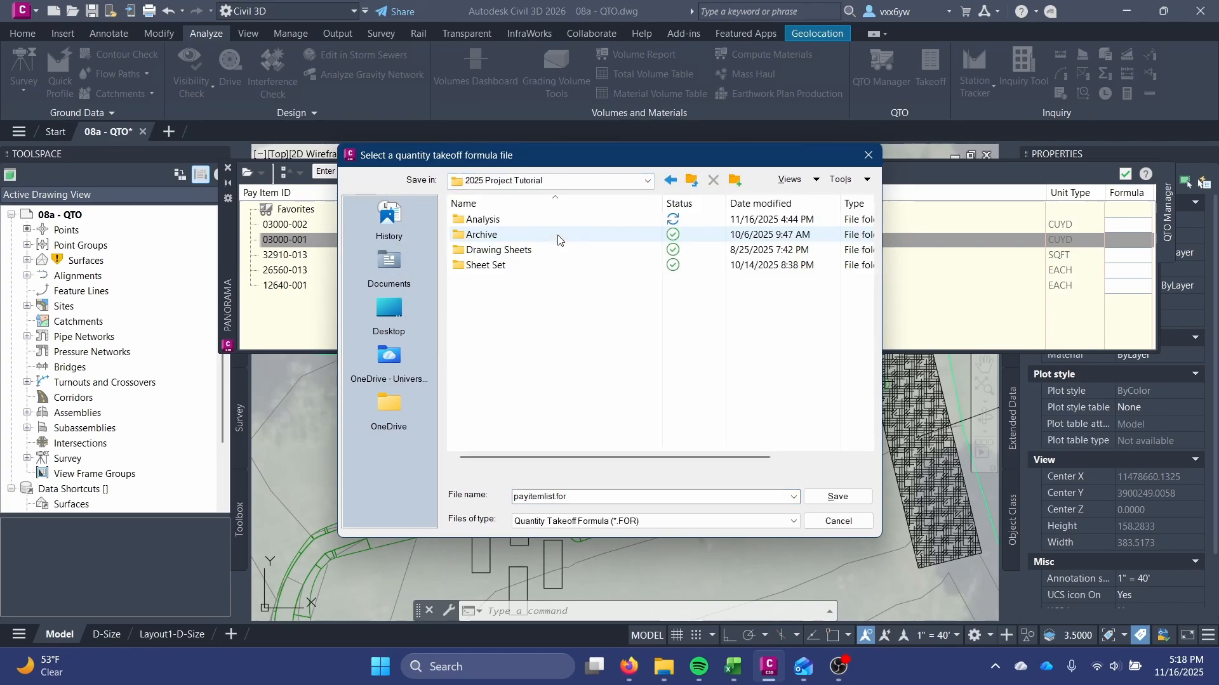
double_click(566, 219)
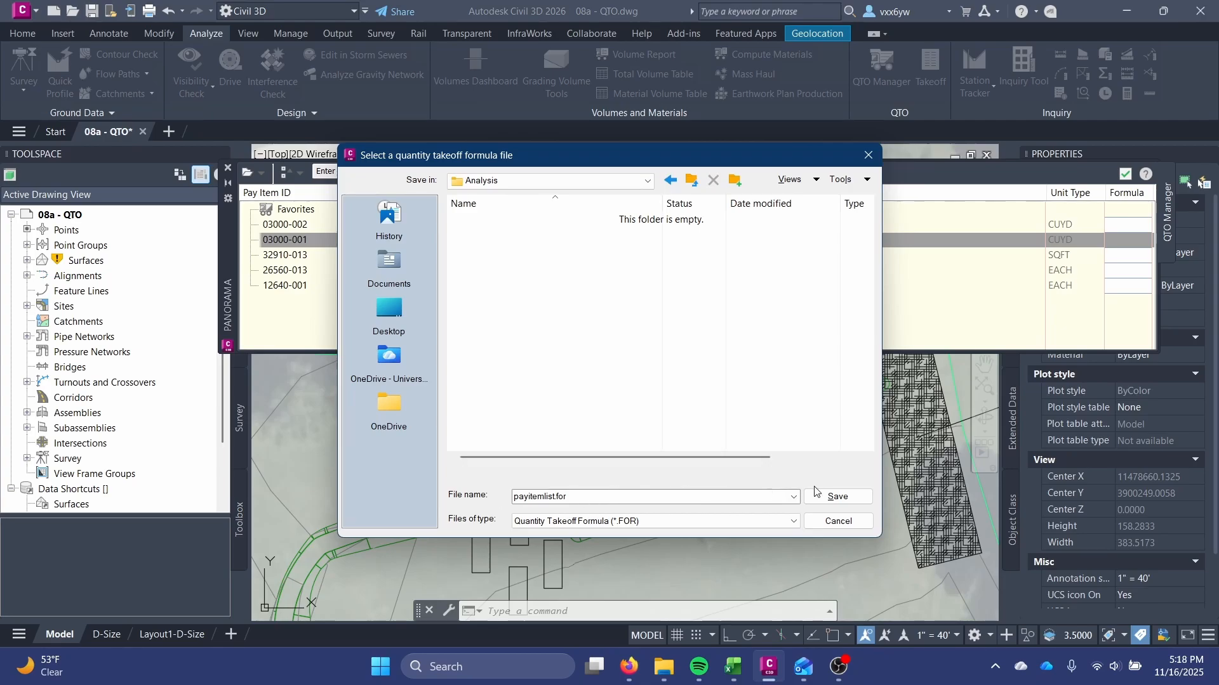
click(819, 494)
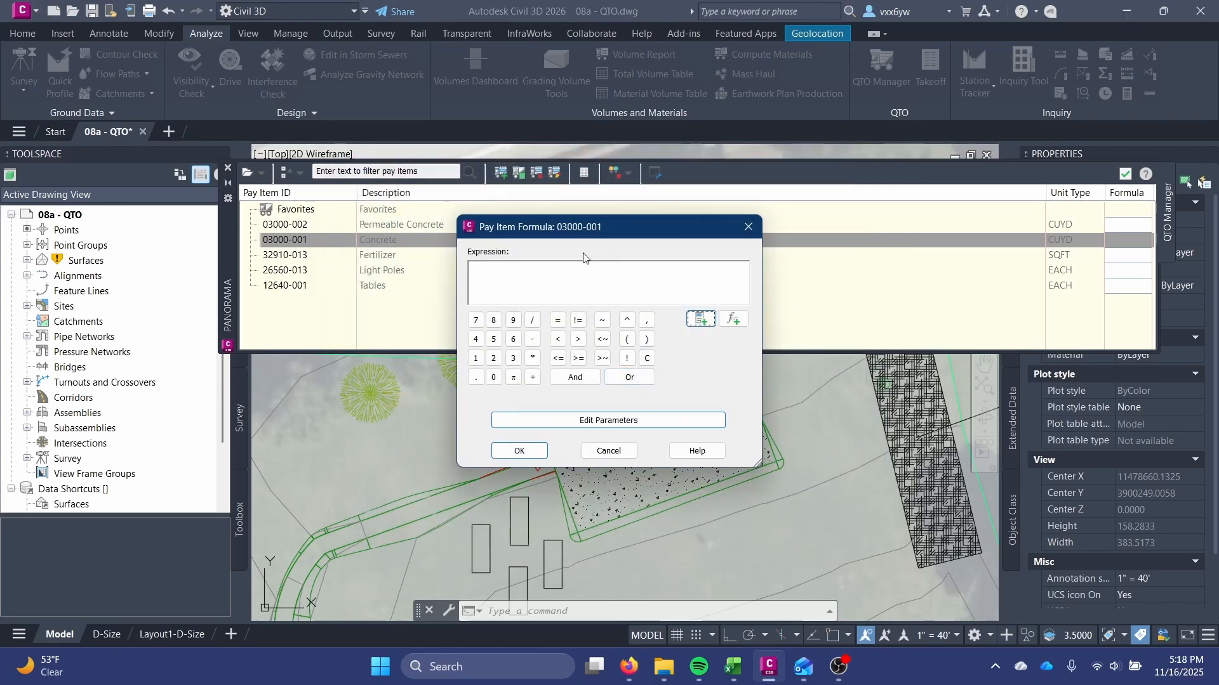
Define the formula for pay item 03000-001 Concrete as {Item Area} multiplied by a 4/12 thickness term
drag(587, 233, 615, 257)
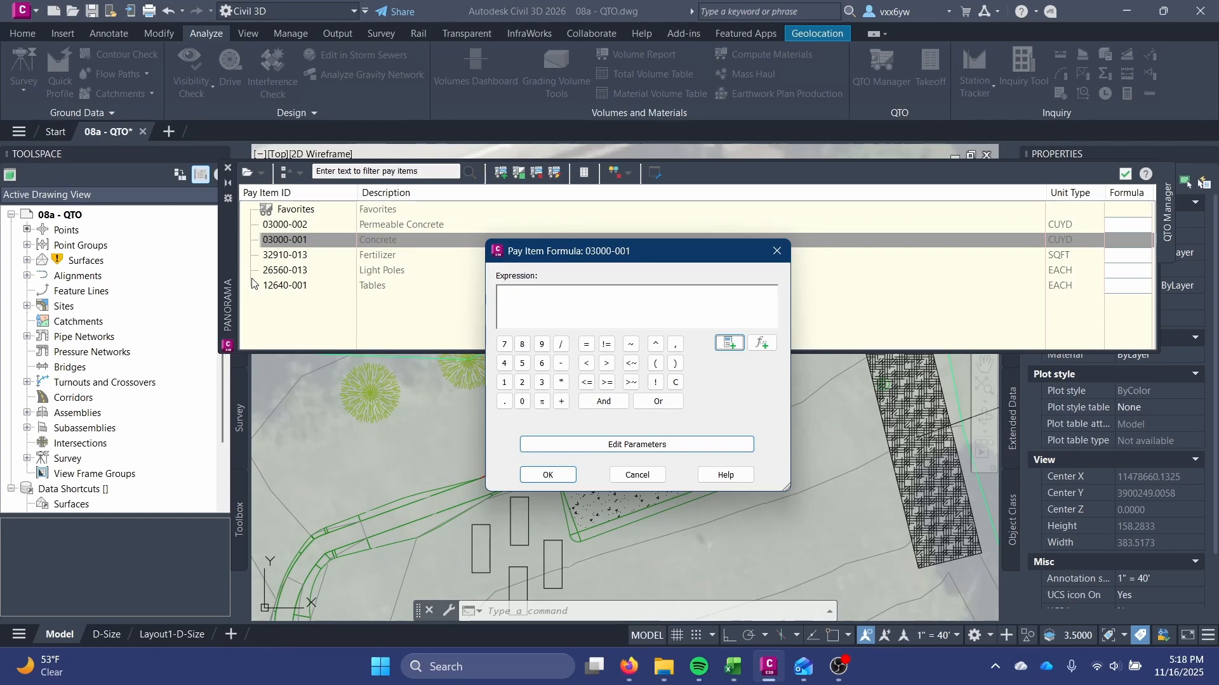
click(548, 305)
click(729, 344)
click(601, 312)
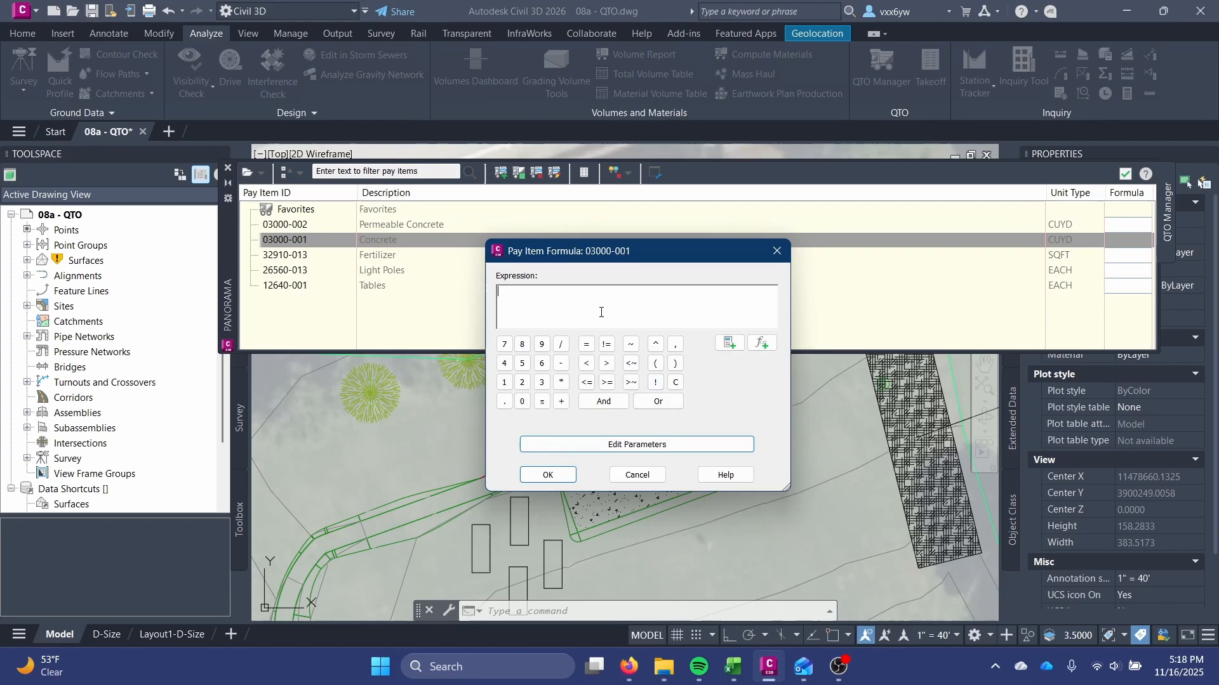
click(729, 343)
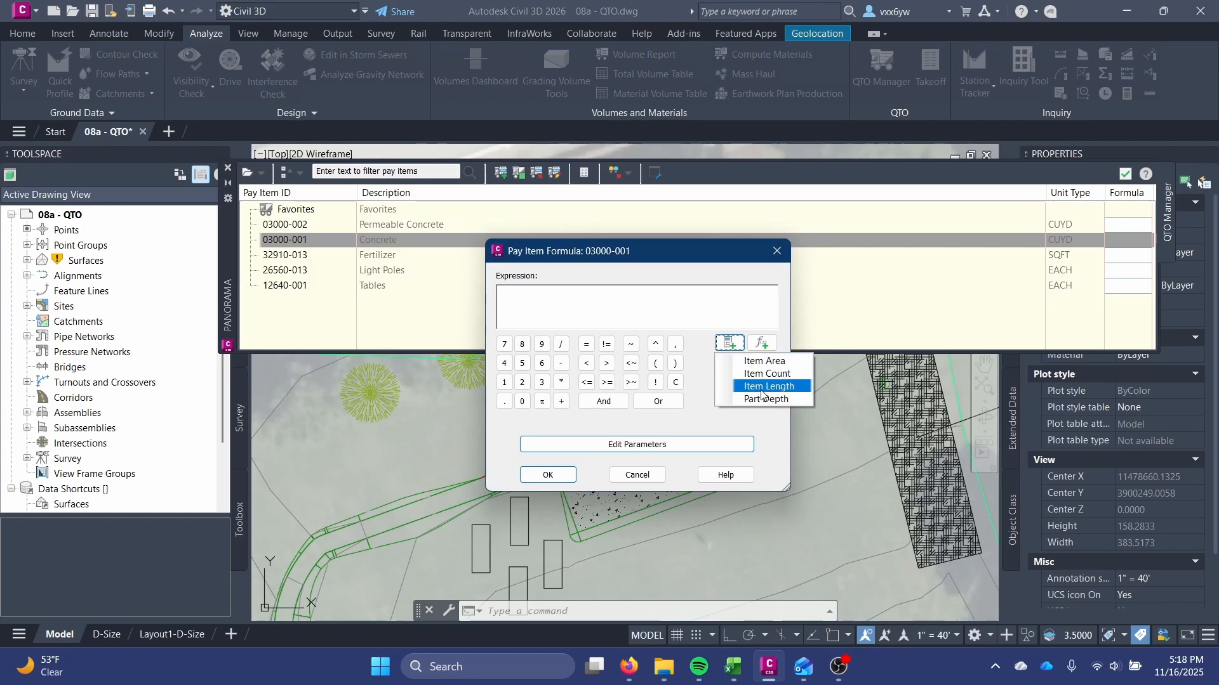
click(765, 361)
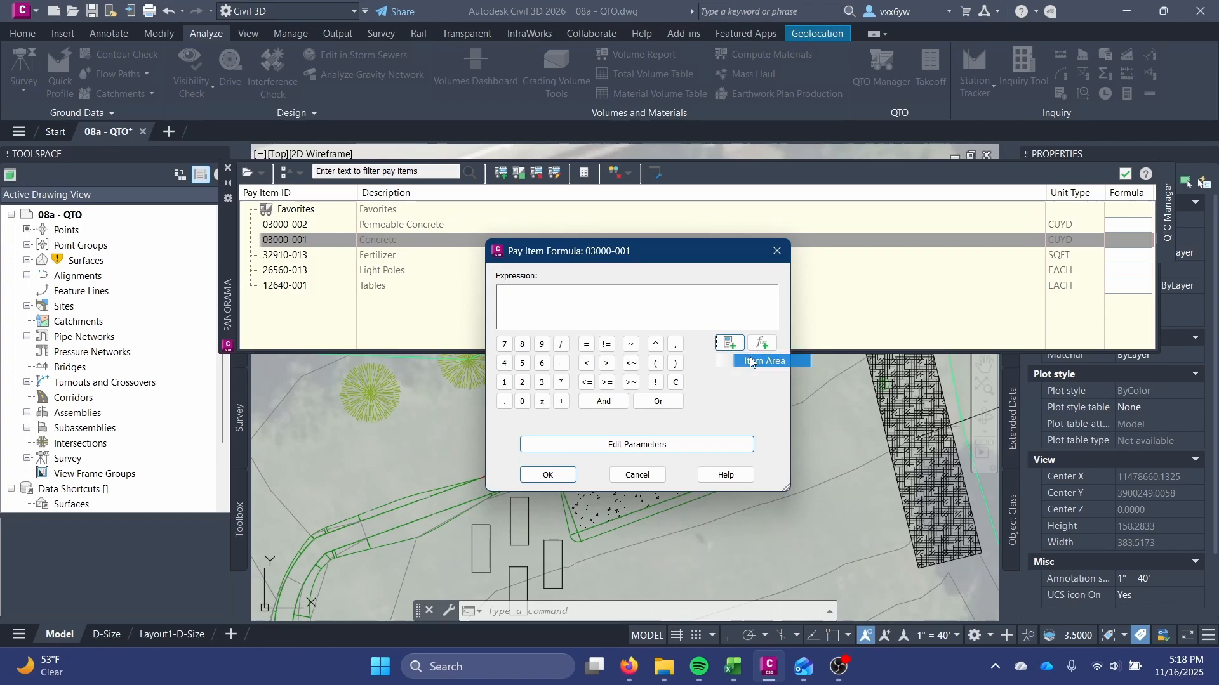
text(* )
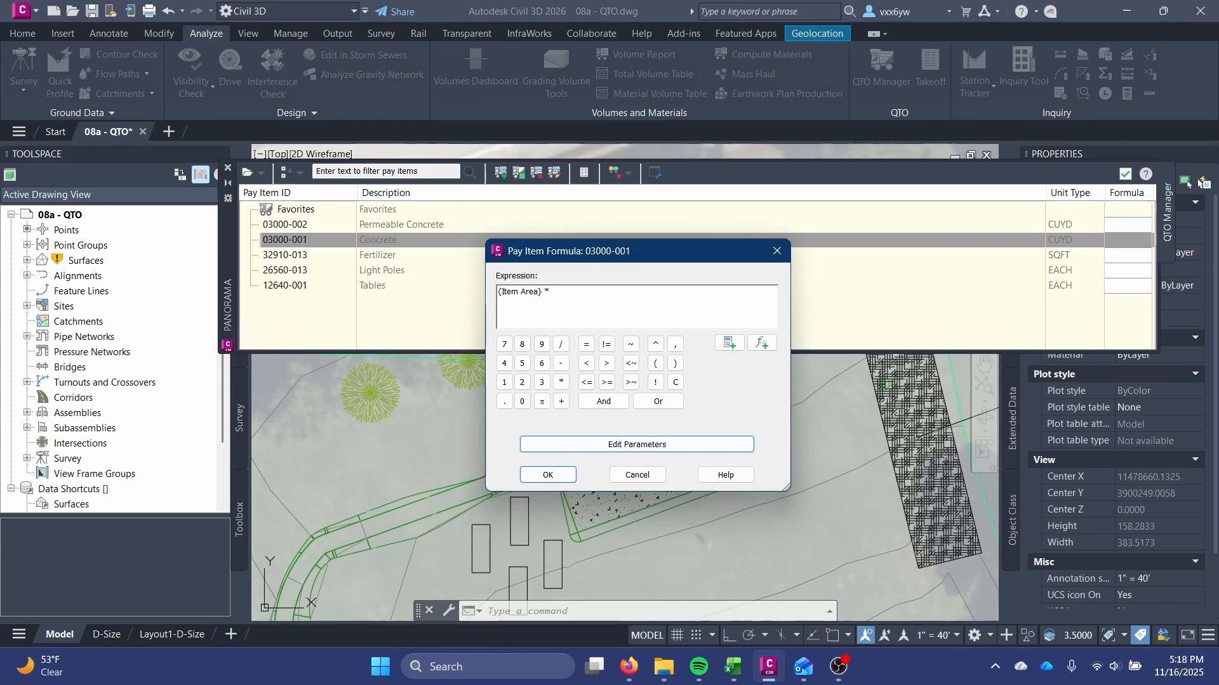
text((4/12)
drag(576, 292, 552, 304)
click(597, 289)
drag(504, 293, 608, 295)
click(607, 295)
click(548, 475)
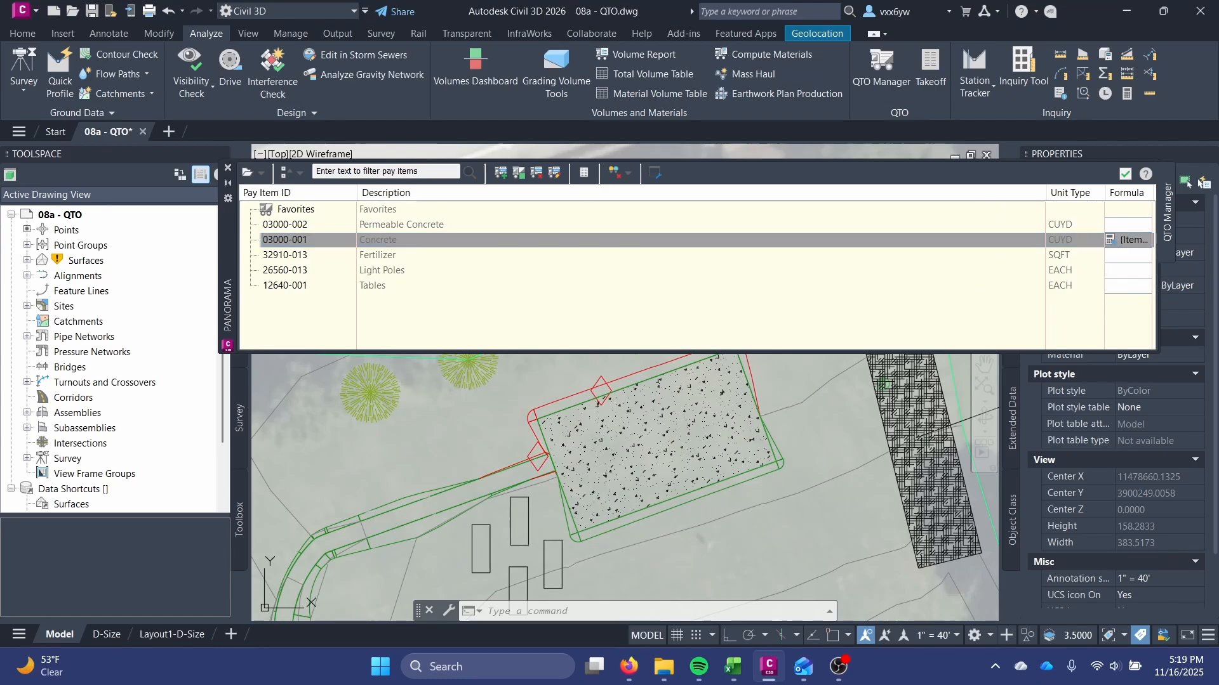
Try to assign pay item 03000-002 Permeable Concrete to the curved path as an area by specifying a point inside it
scroll(492, 503, down, 2)
middle_drag(492, 504, 606, 375)
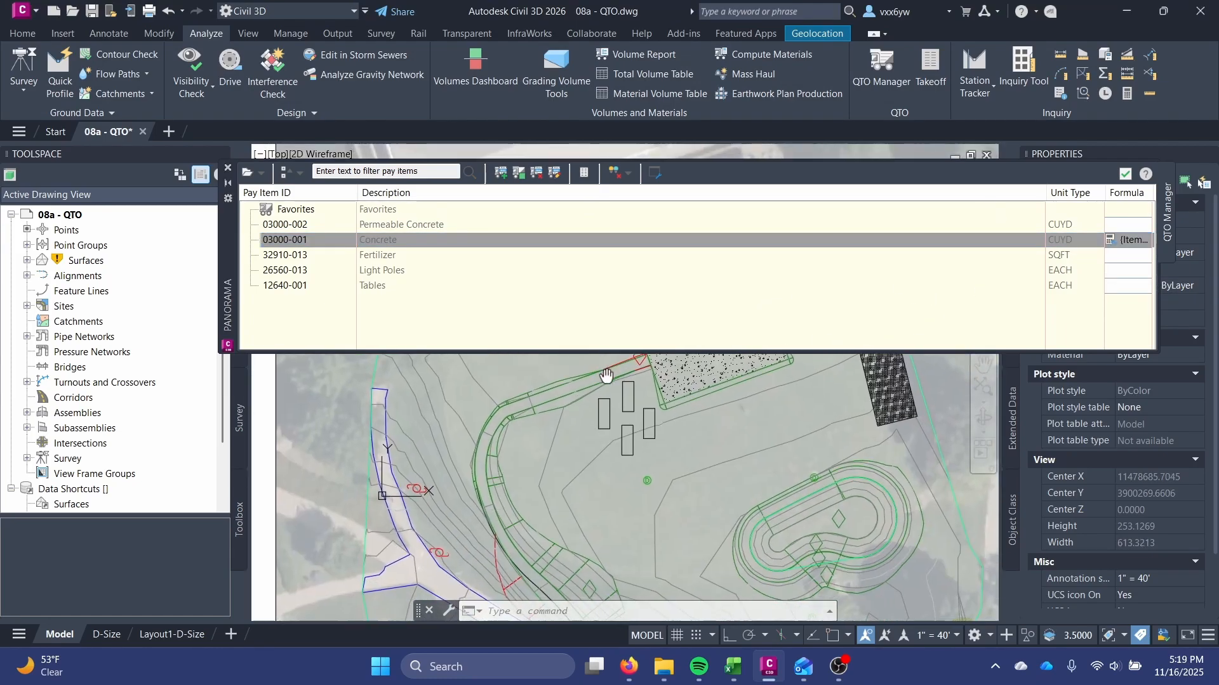
scroll(568, 430, up, 4)
middle_drag(569, 430, 602, 488)
right_click(424, 220)
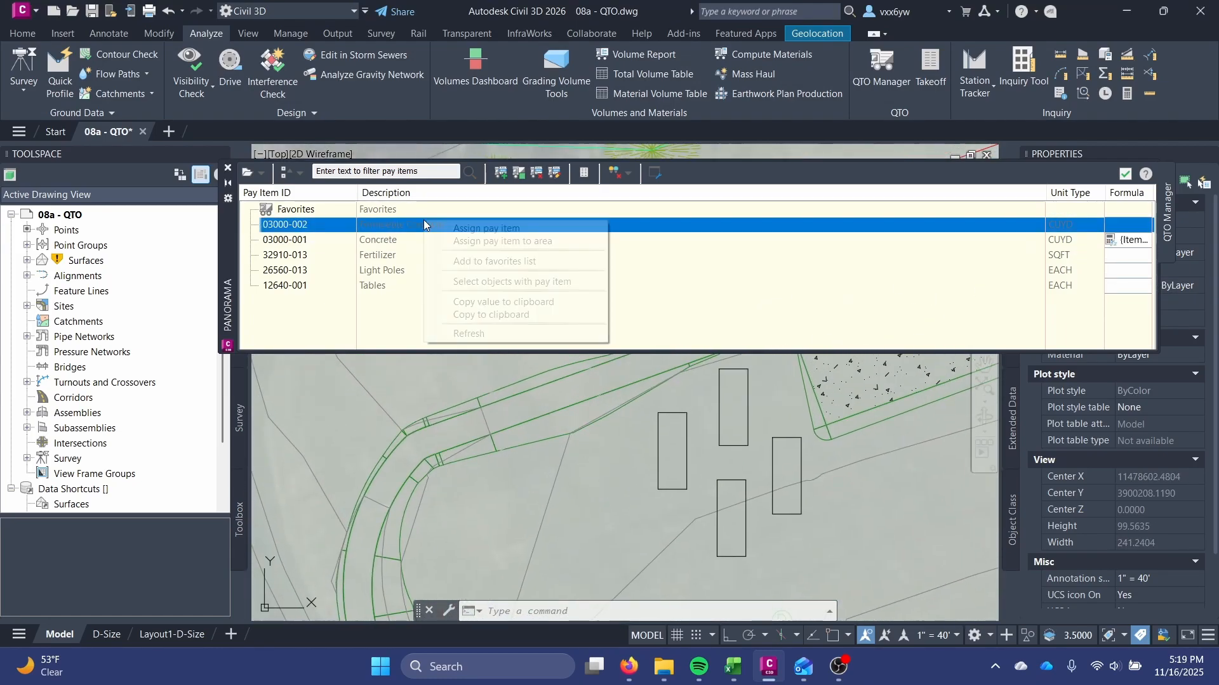
click(527, 242)
click(514, 419)
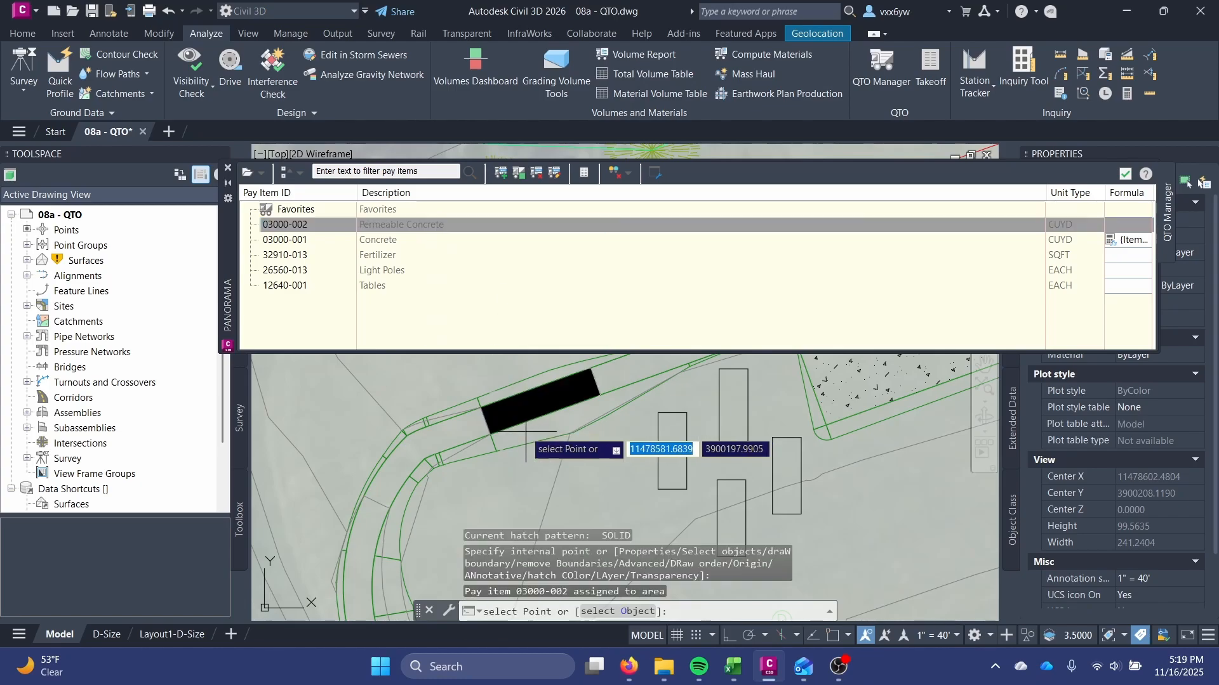
scroll(511, 452, down, 2)
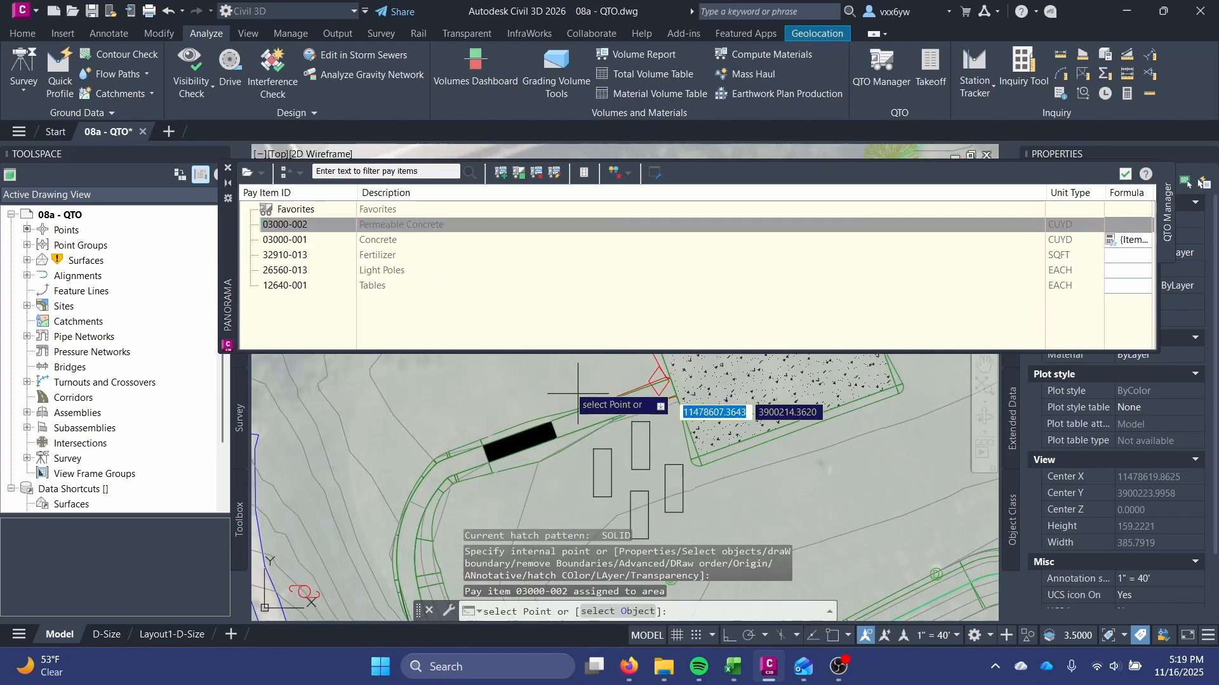
scroll(514, 457, up, 2)
middle_drag(559, 432, 563, 463)
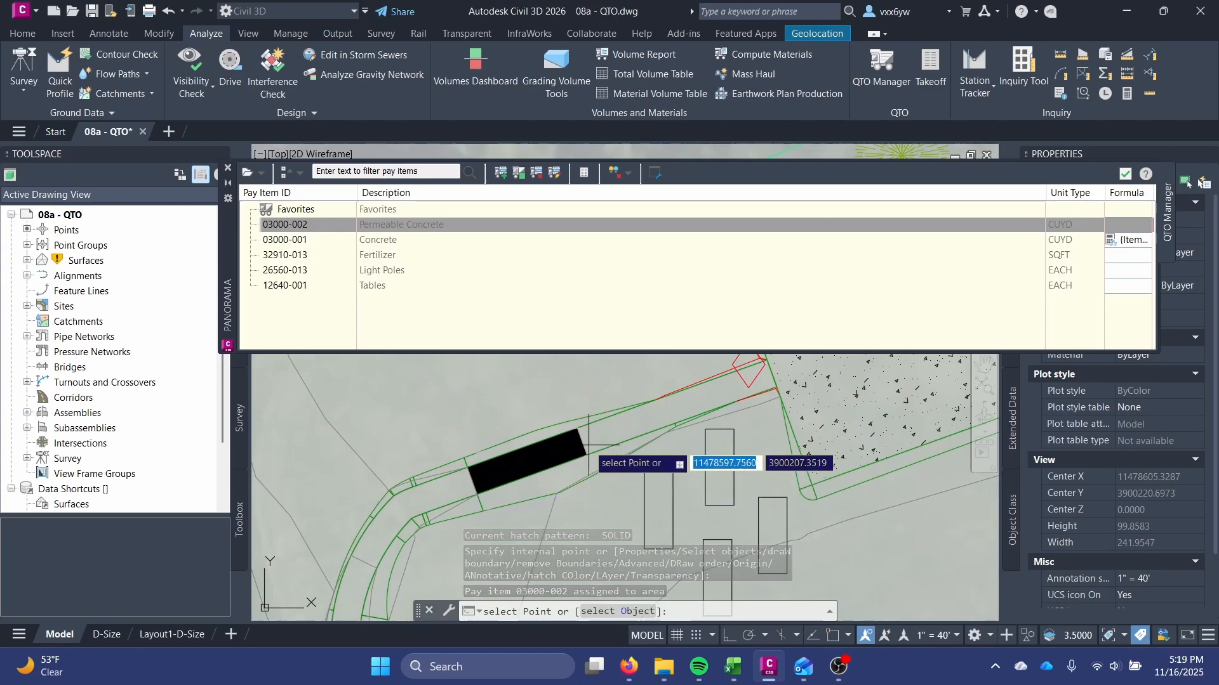
End the area assignment command and undo the Permeable Concrete assignment on the path segment
key(ctrl+z)
key(Escape)
key(ctrl+z)
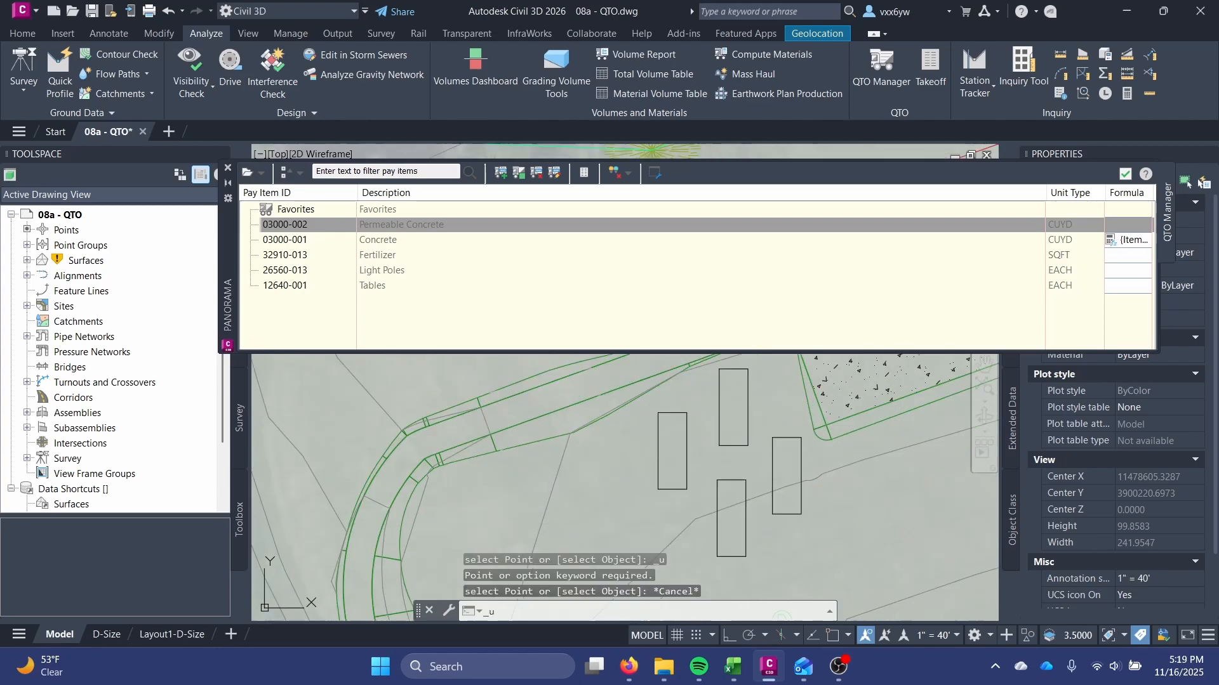
Assign pay item 03000-002 Permeable Concrete to the whole curved path as an area by selecting its boundary polyline as the object
scroll(556, 391, up, 2)
middle_drag(554, 389, 530, 489)
click(392, 228)
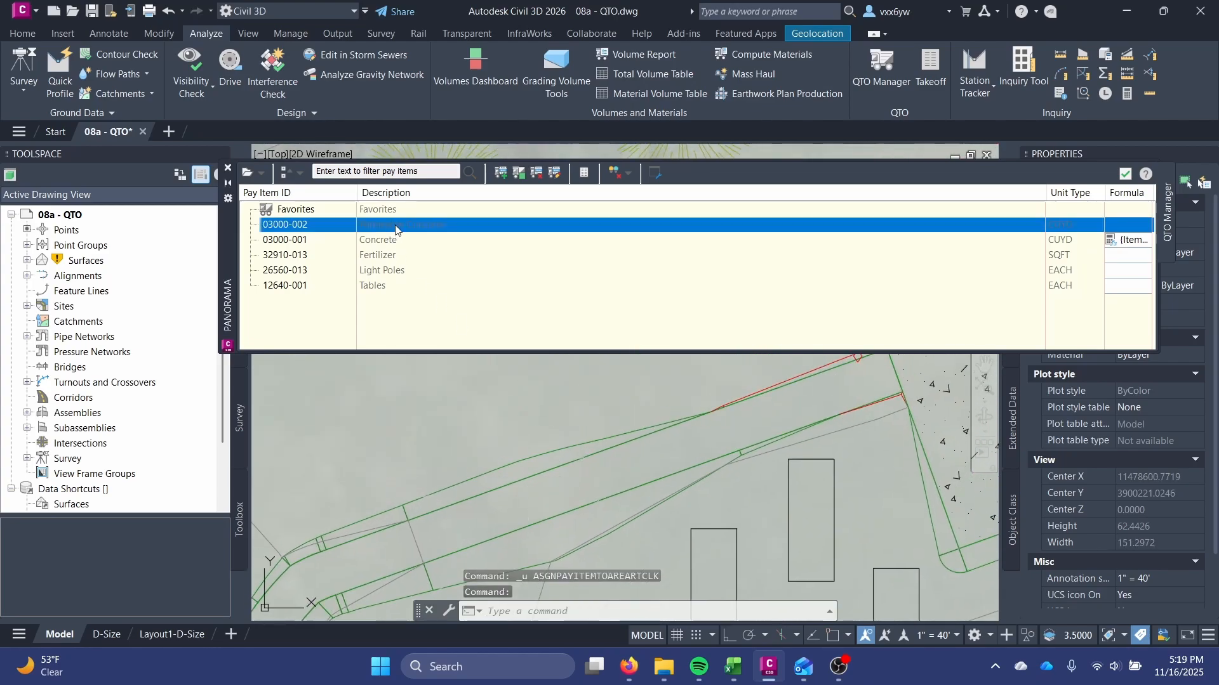
right_click(395, 229)
click(444, 247)
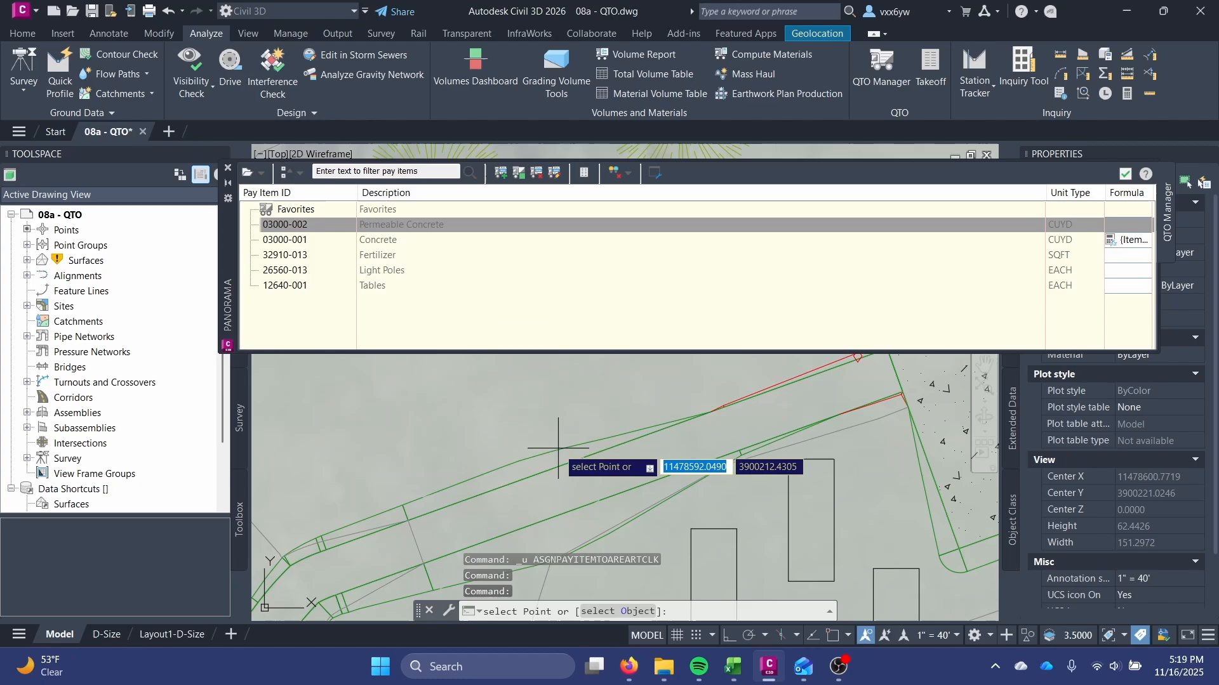
click(619, 612)
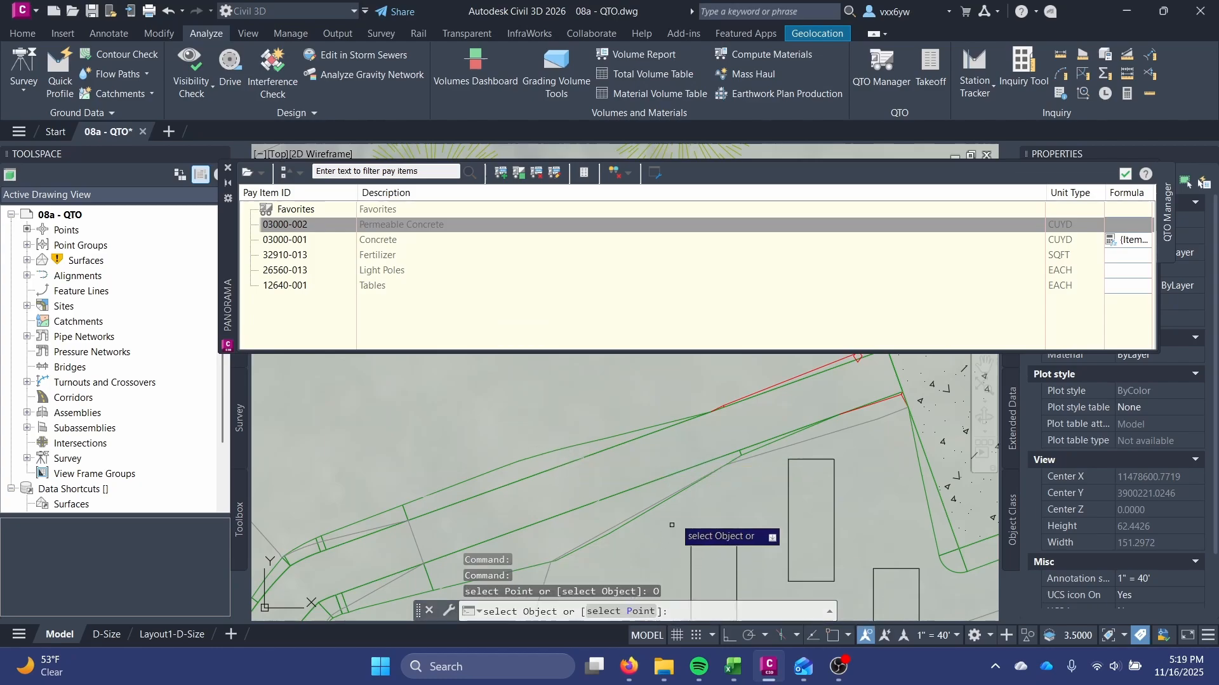
click(701, 459)
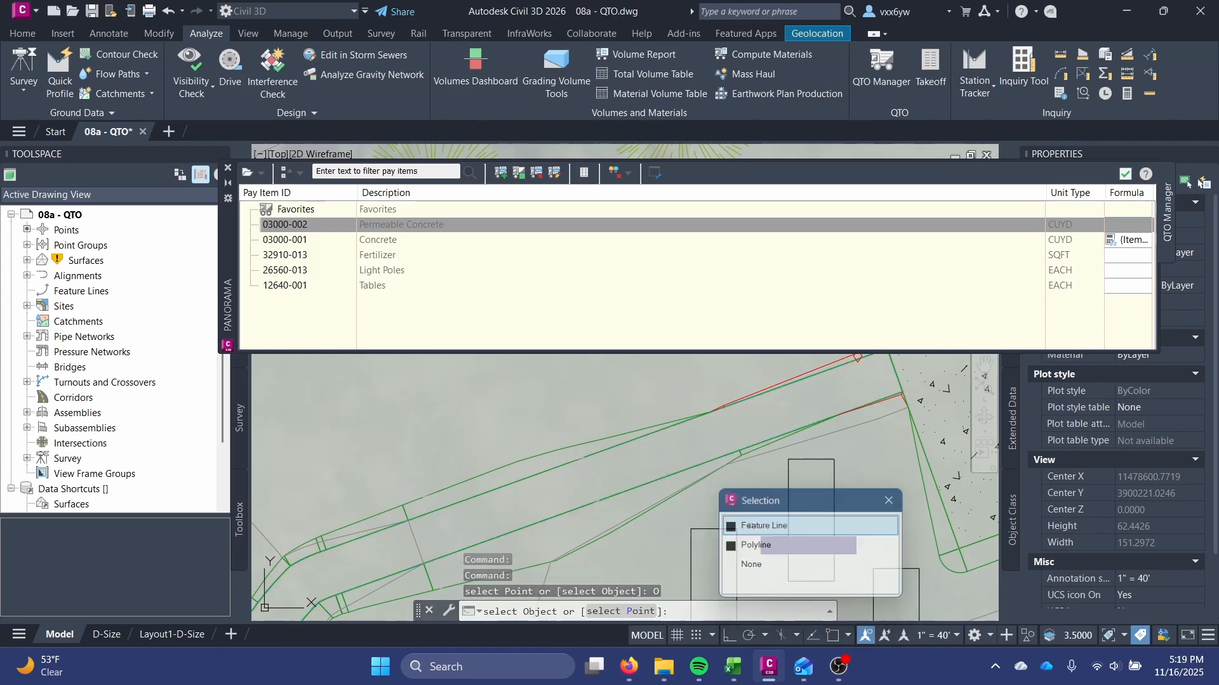
click(755, 544)
scroll(601, 483, down, 4)
mouse_move(600, 483)
middle_down()
mouse_move(606, 370)
mouse_move(587, 429)
middle_up()
scroll(587, 429, up, 6)
click(600, 464)
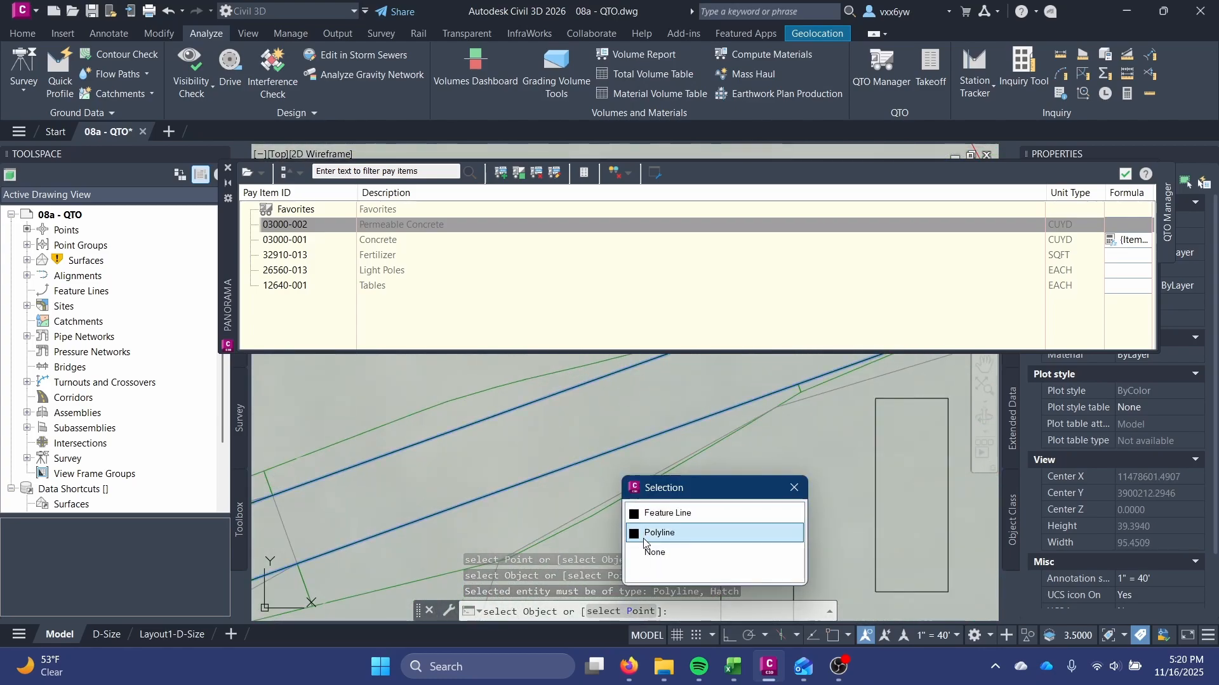
click(660, 532)
scroll(612, 492, down, 5)
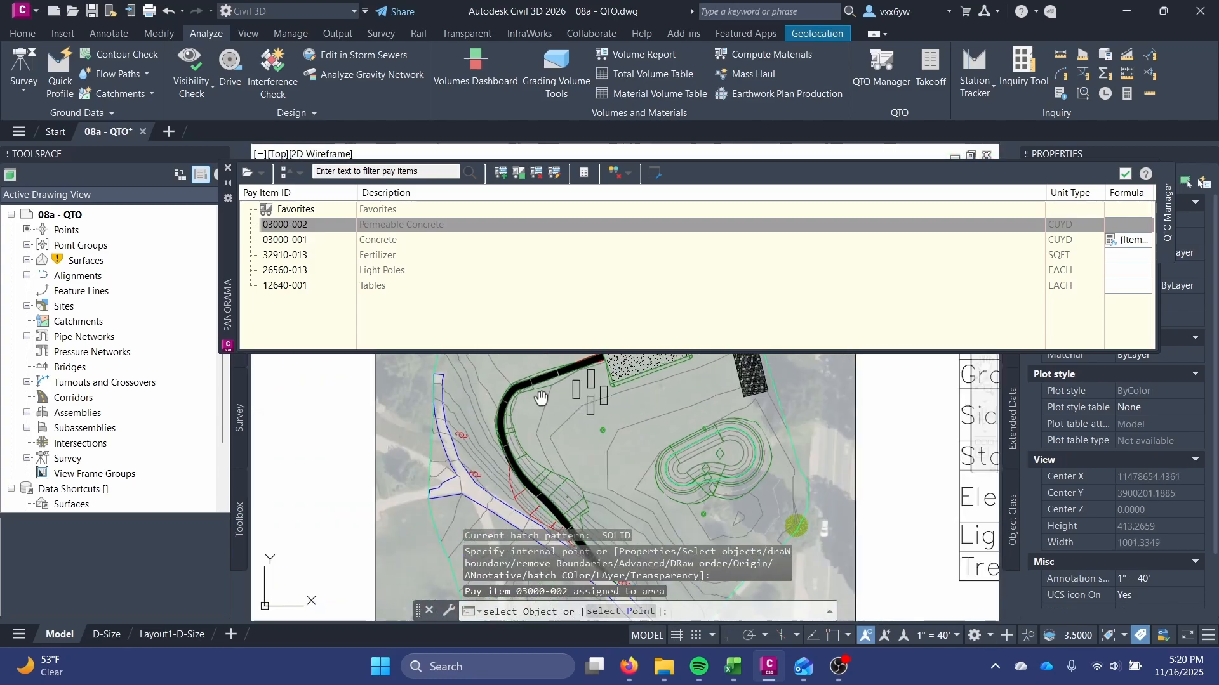
middle_drag(517, 372, 512, 471)
scroll(508, 419, up, 3)
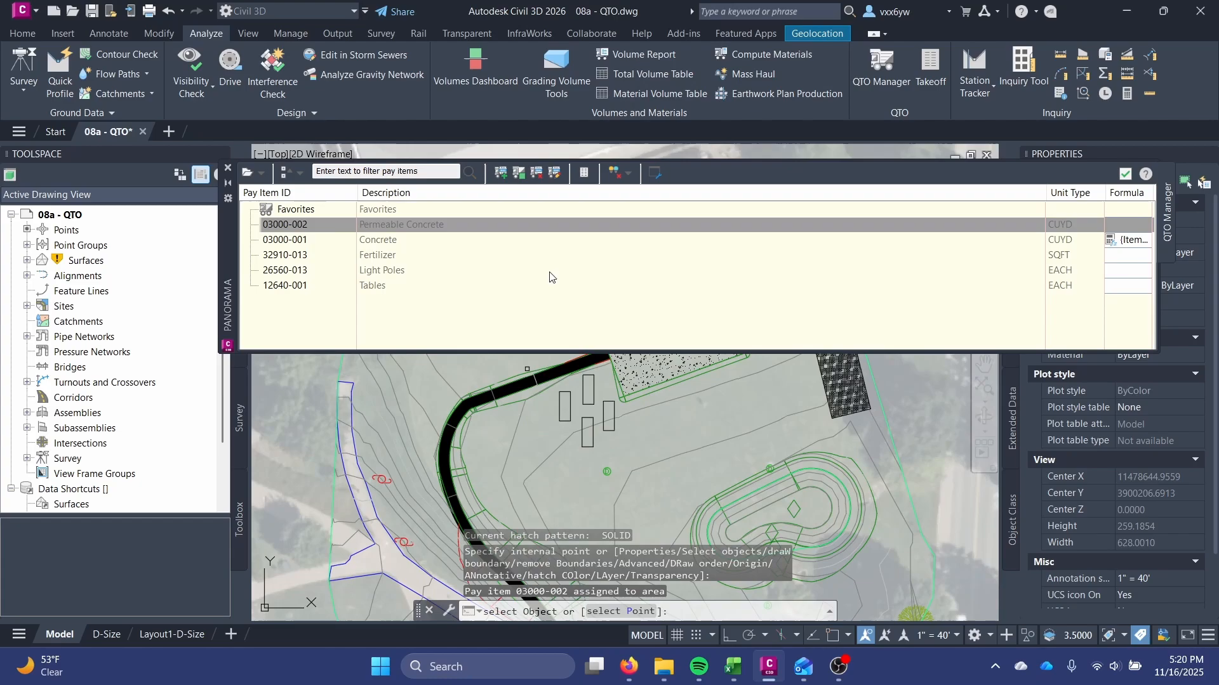
Define a formula for pay item 03000-002 Permeable Concrete based on {Item Area}
click(1116, 227)
click(1117, 226)
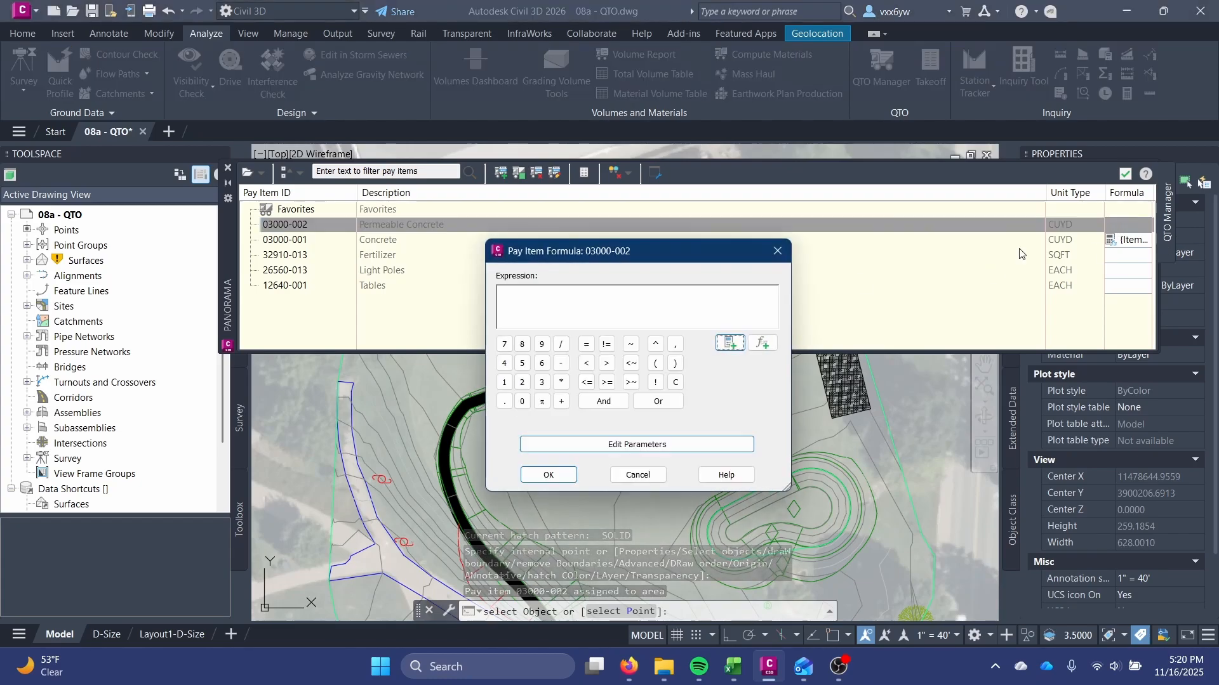
click(730, 342)
click(761, 361)
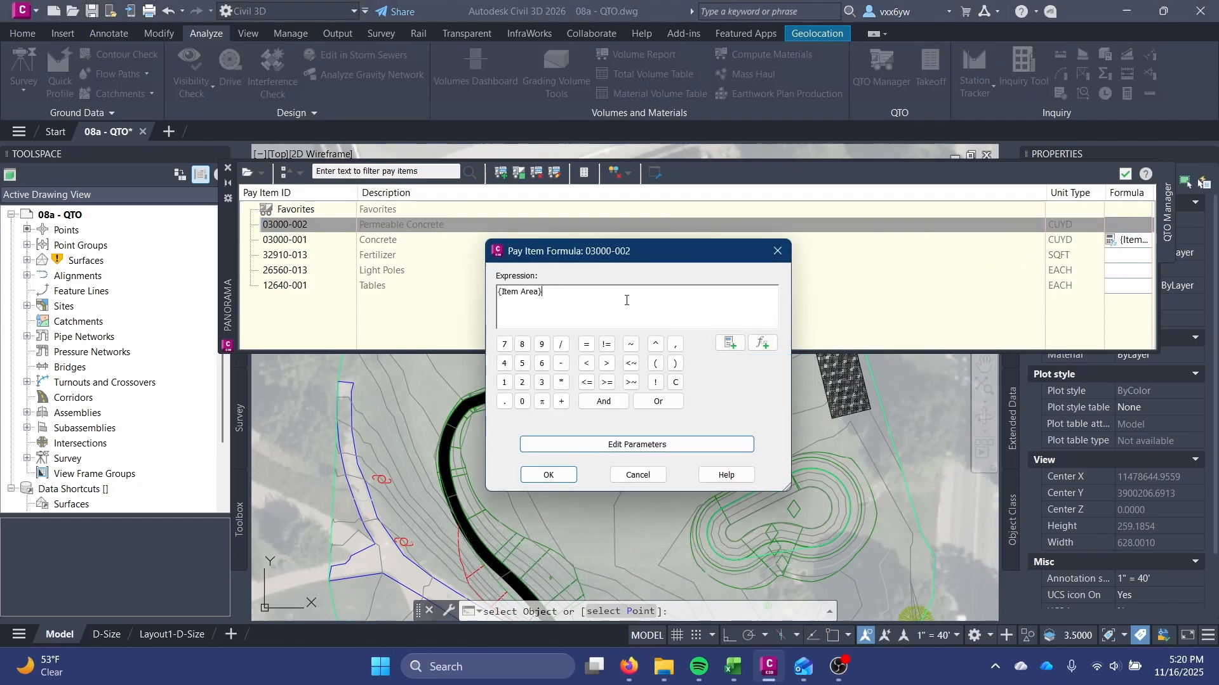
text(* (4)
key(BackSpace)
key(BackSpace)
key(BackSpace)
key(BackSpace)
key(BackSpace)
key(BackSpace)
click(544, 474)
scroll(704, 419, down, 4)
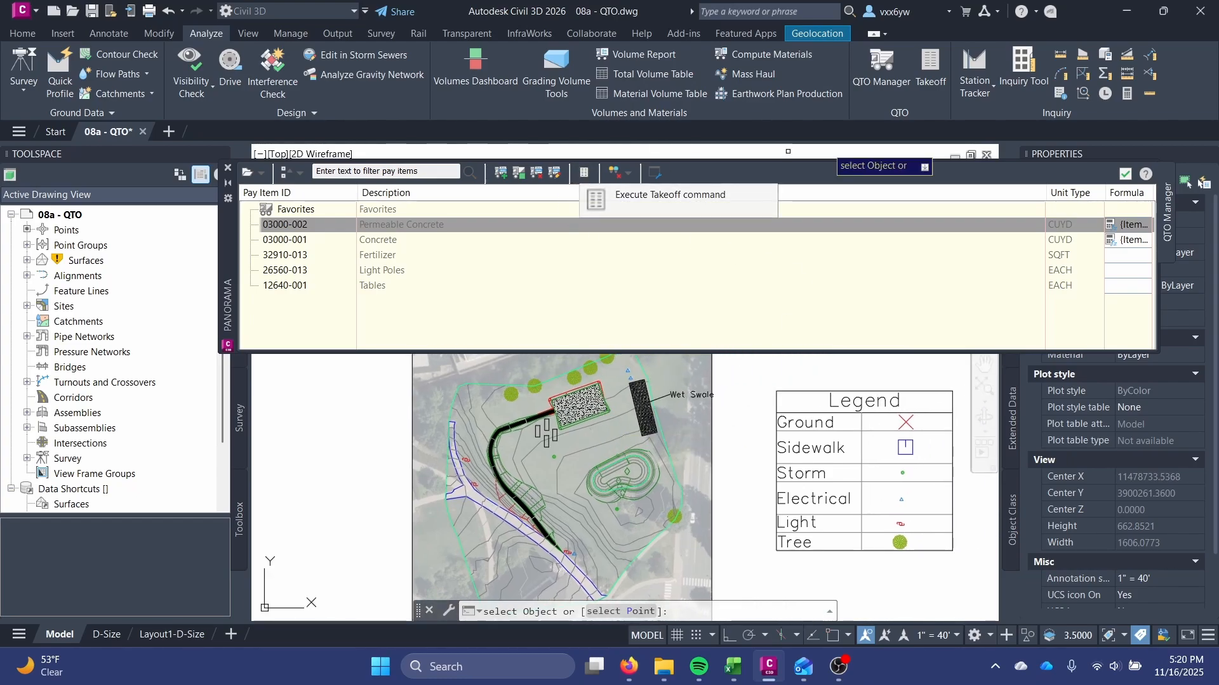
Compute a Summary quantity takeoff for the whole drawing and format the report with Summary (HTML).xsl
click(583, 174)
drag(365, 168, 482, 150)
click(496, 197)
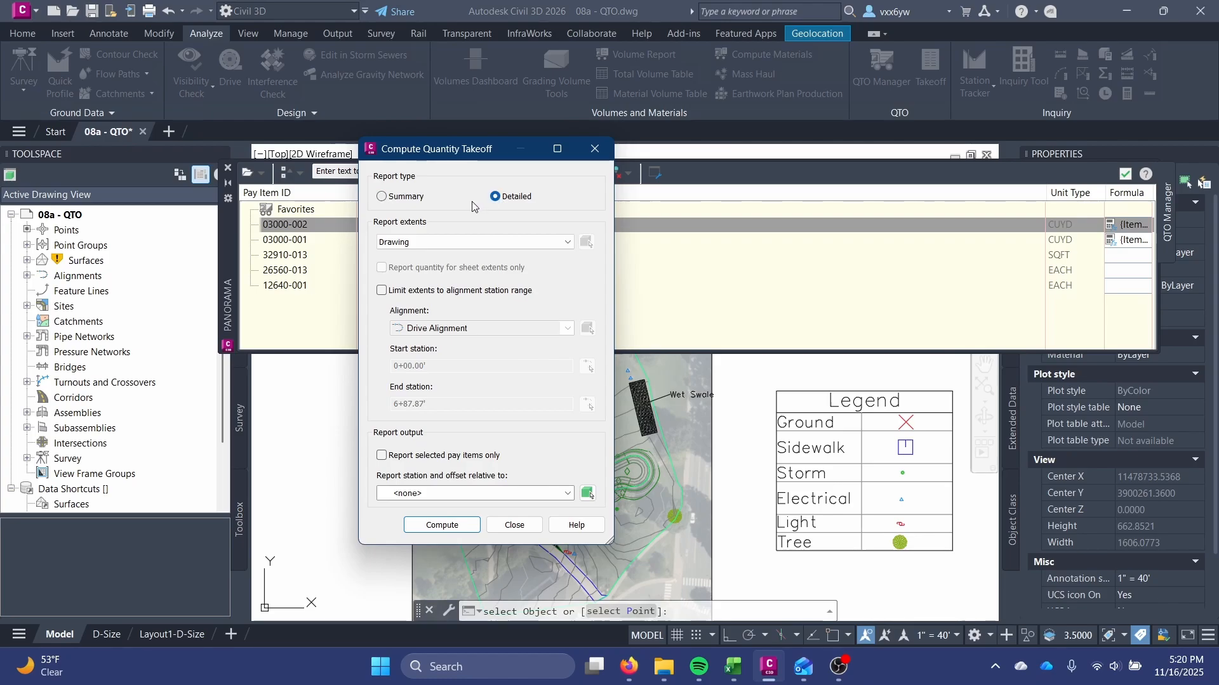
click(390, 197)
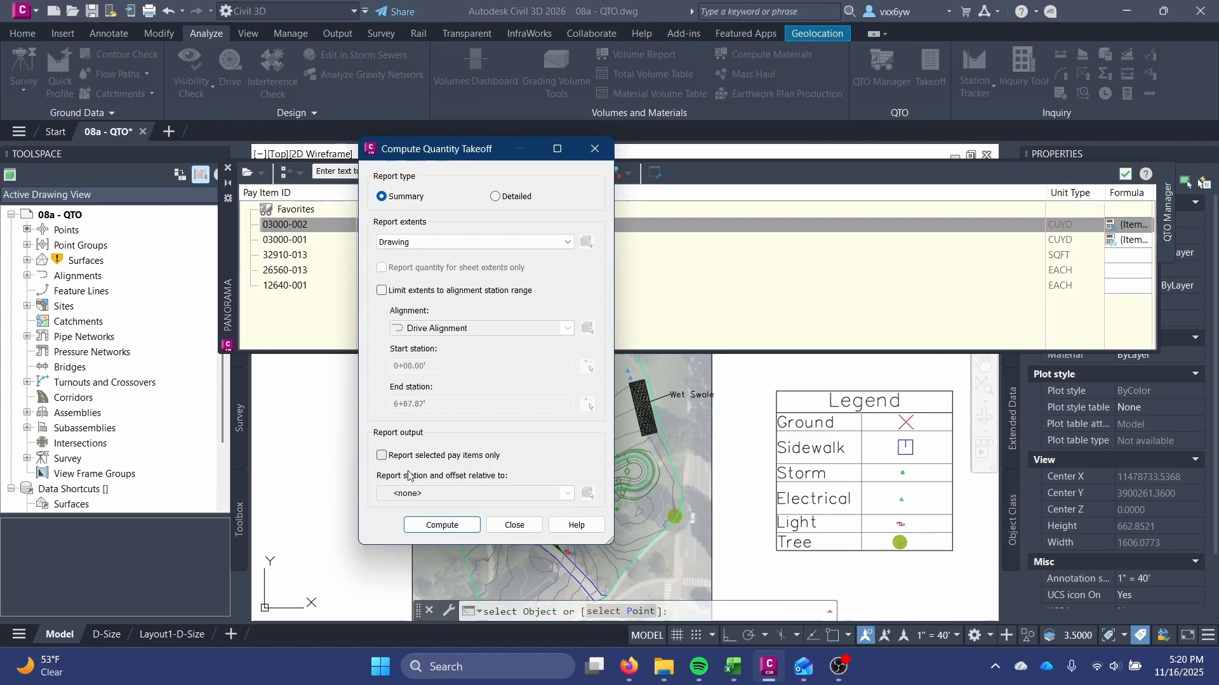
click(442, 525)
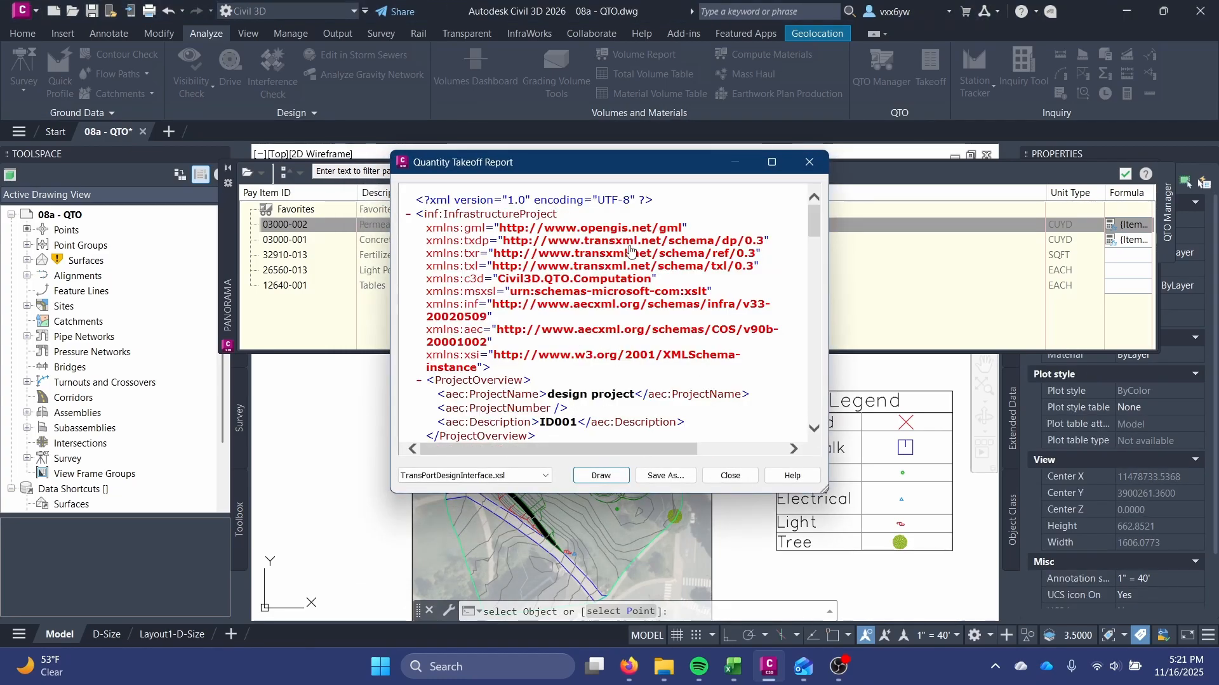
click(510, 481)
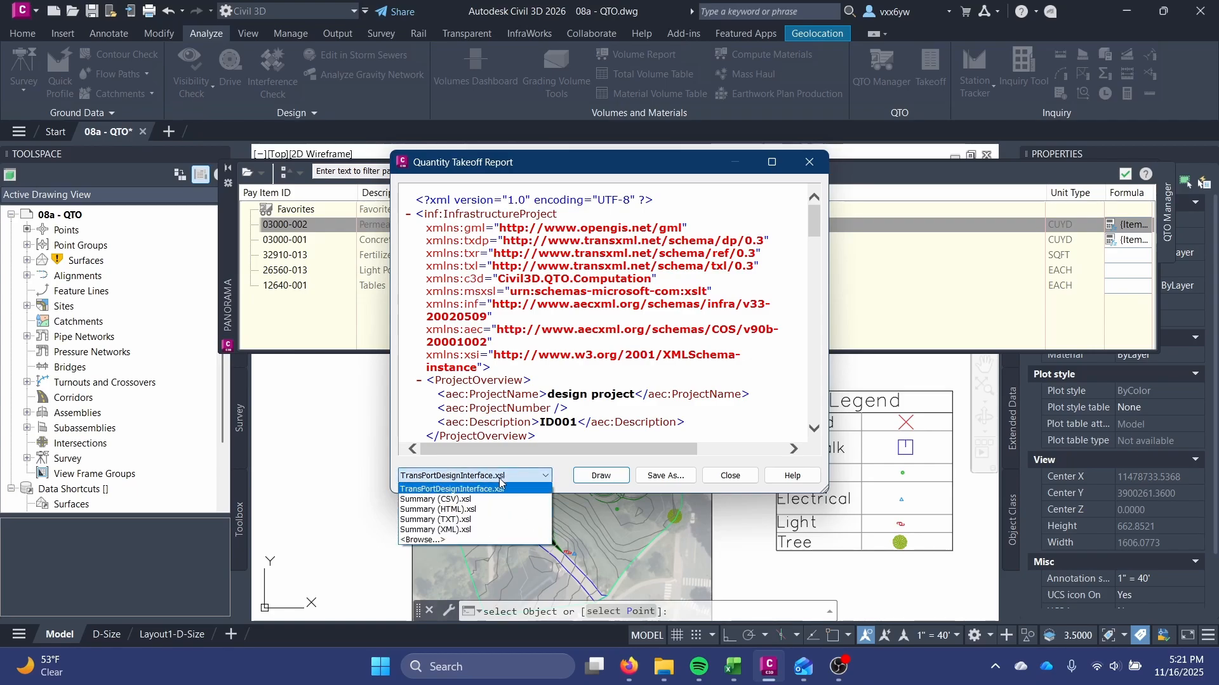
click(468, 509)
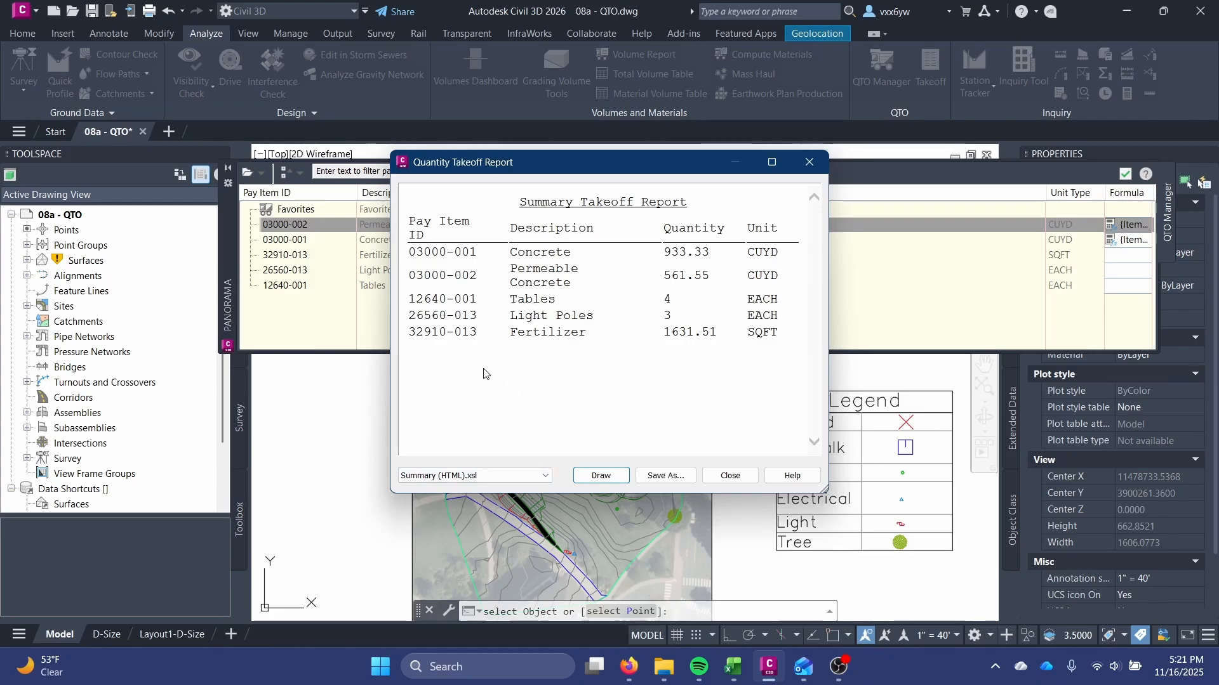
Draw the summary takeoff report as a table in the blank area below the site plan and close the takeoff dialogs
click(601, 476)
scroll(730, 495, down, 3)
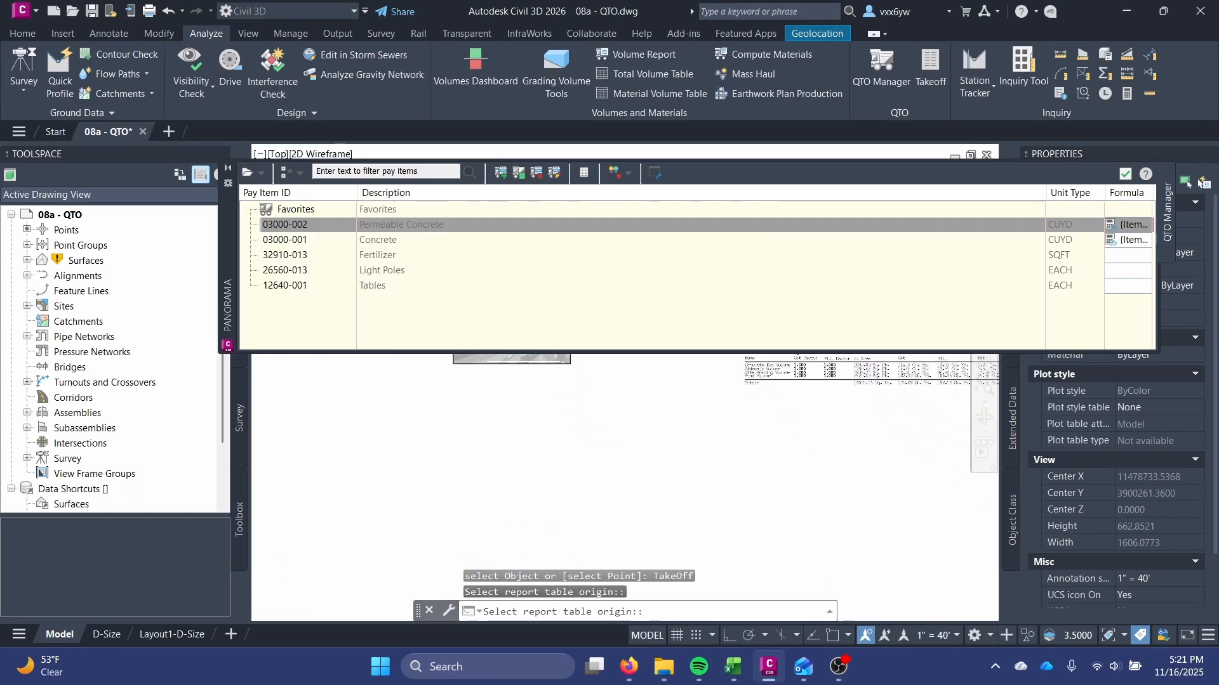
middle_drag(605, 458, 650, 400)
click(591, 461)
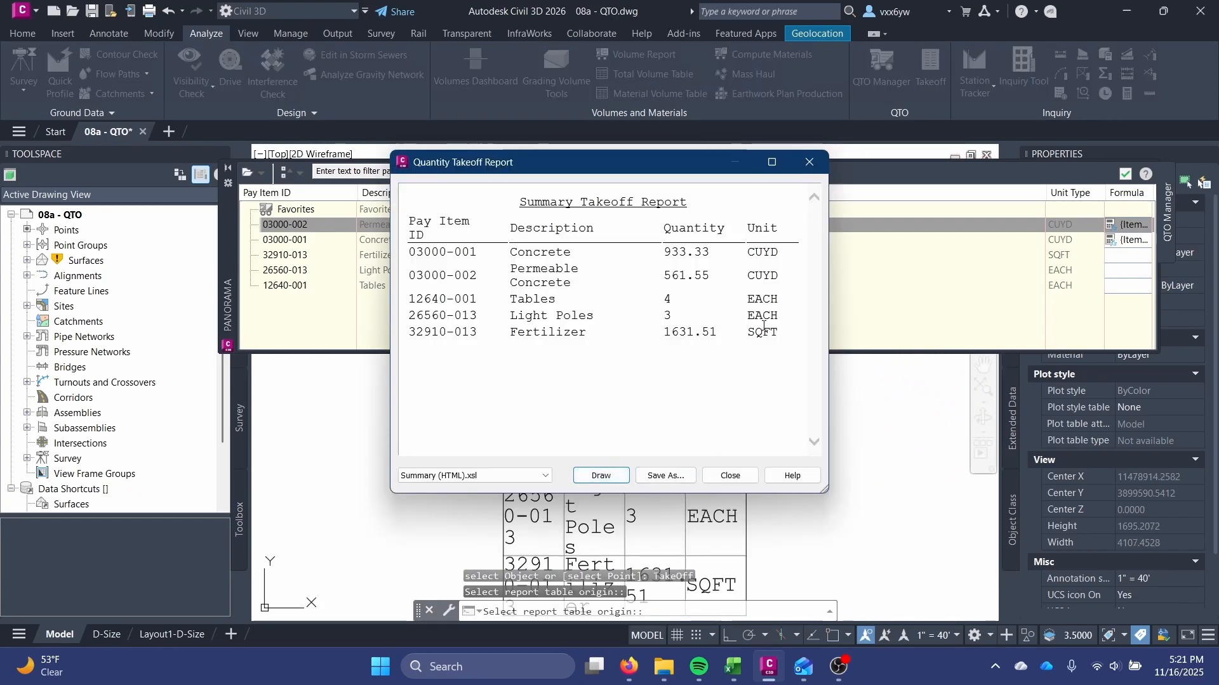
click(730, 475)
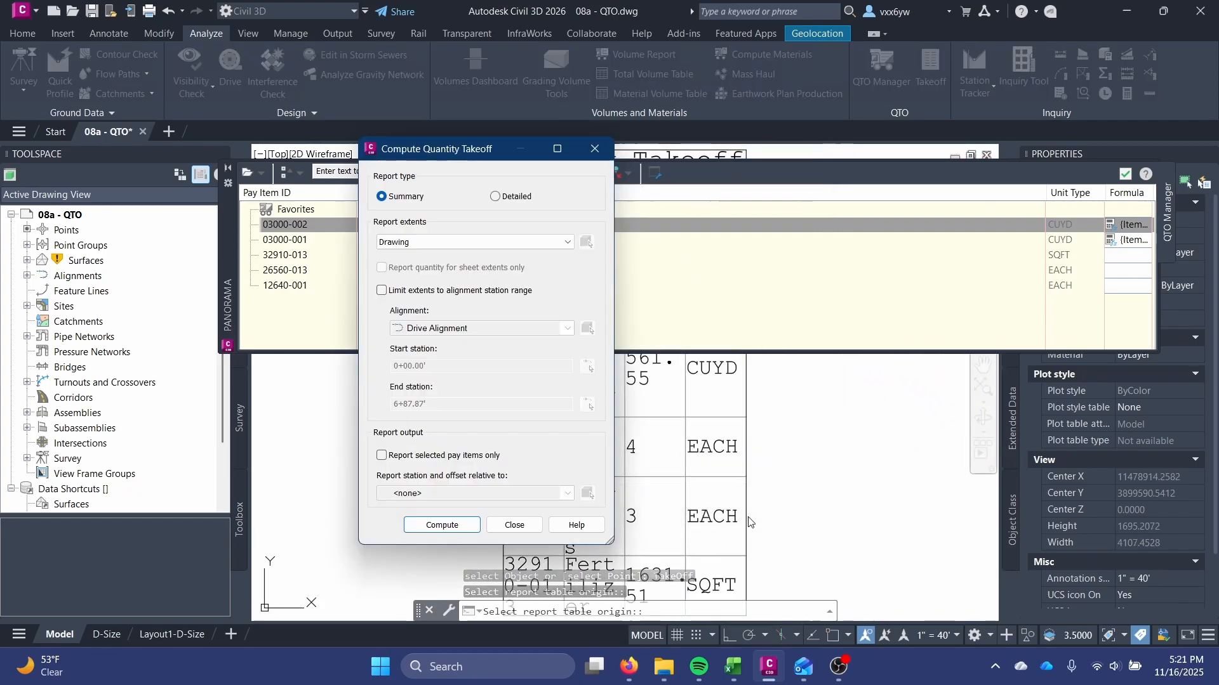
click(514, 526)
Examine the Concrete and Permeable Concrete quantities and units in the drawn summary takeoff table
scroll(697, 431, down, 5)
scroll(696, 430, up, 5)
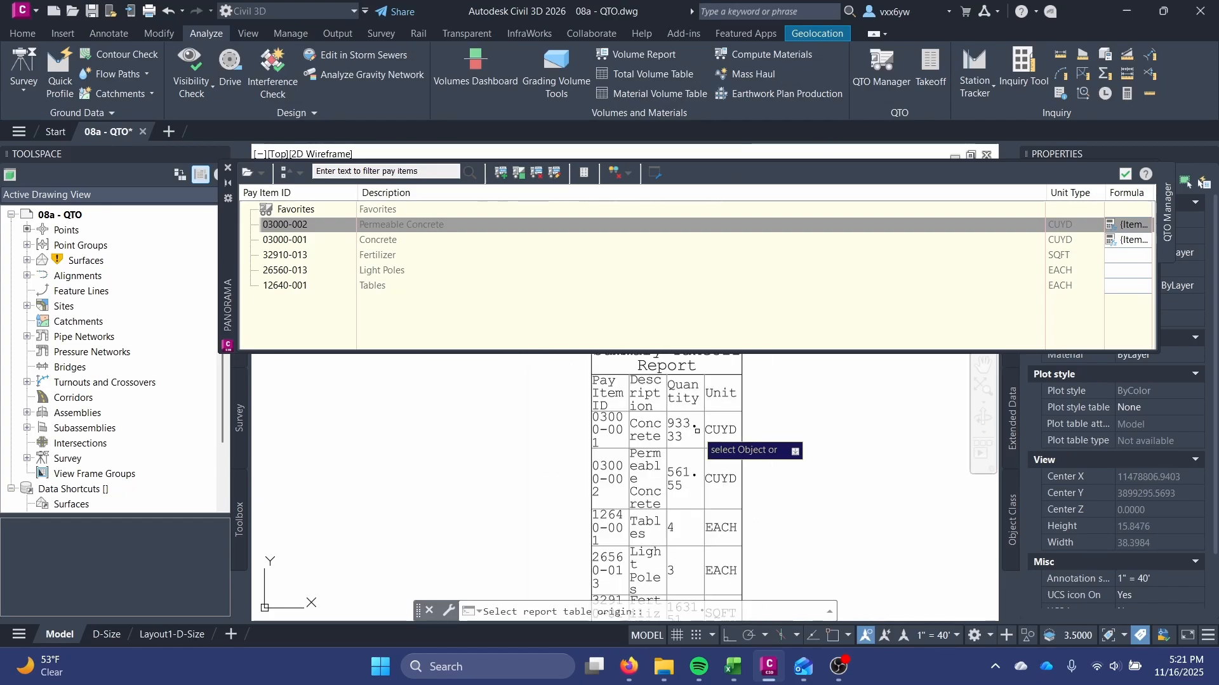
mouse_move(694, 438)
middle_down()
mouse_move(696, 380)
mouse_move(685, 489)
mouse_move(685, 415)
middle_up()
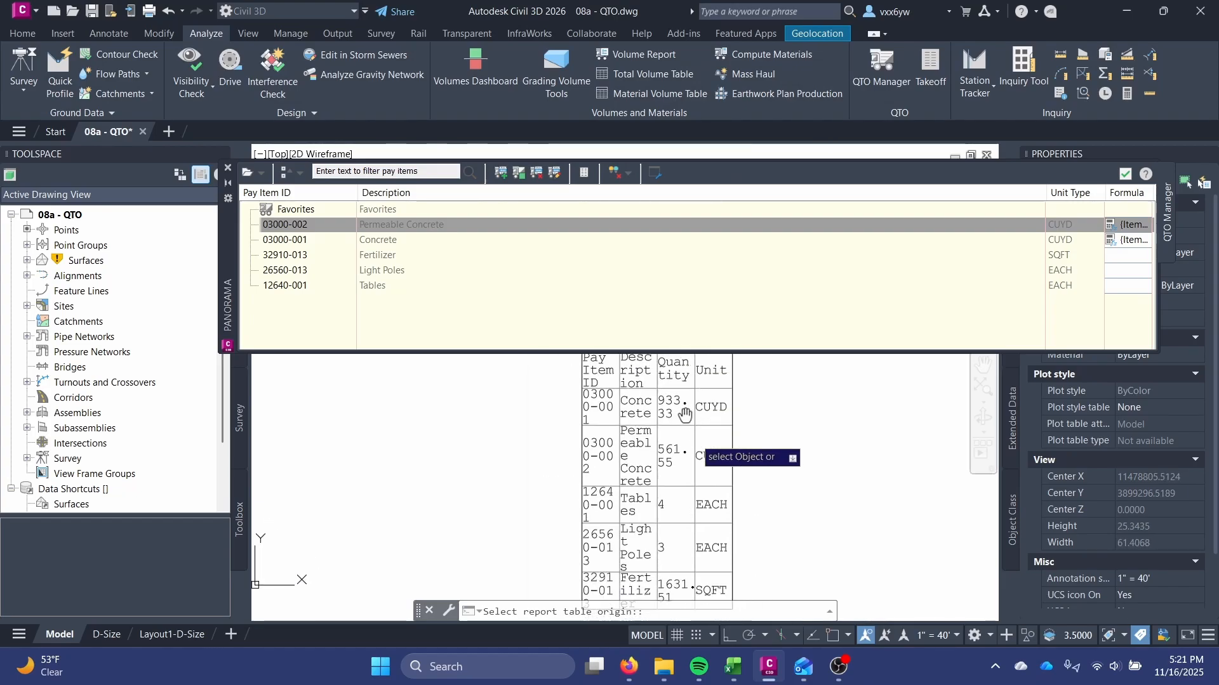
scroll(685, 414, up, 2)
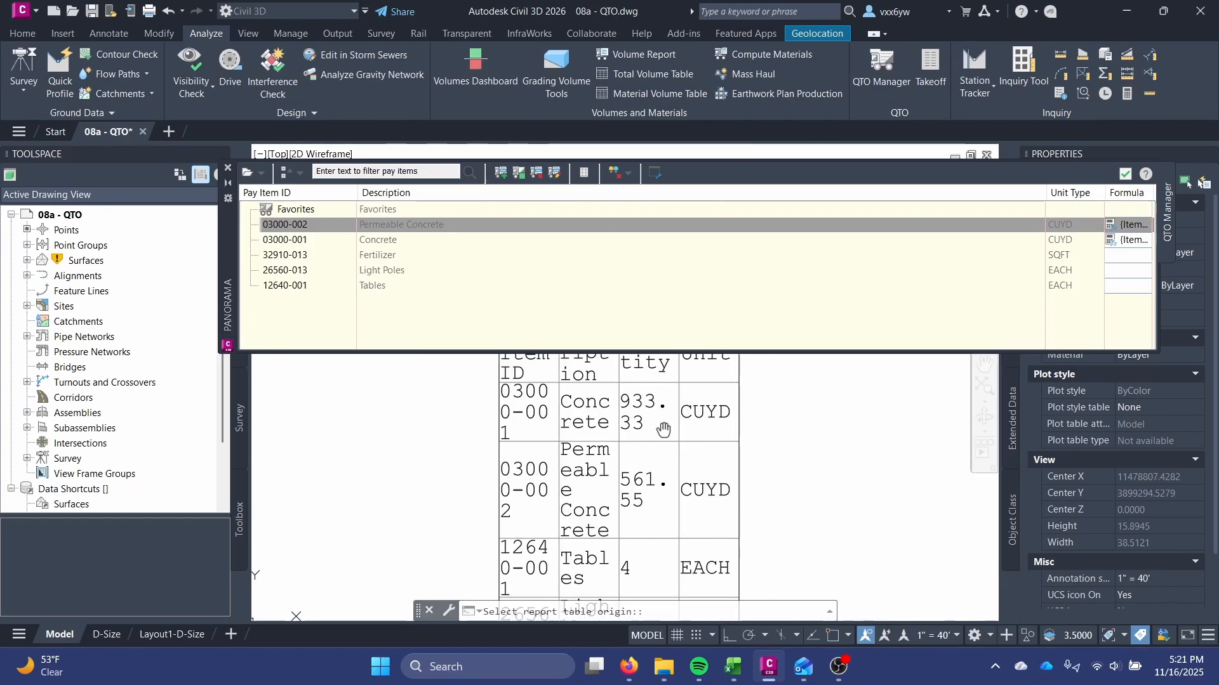
scroll(670, 441, up, 2)
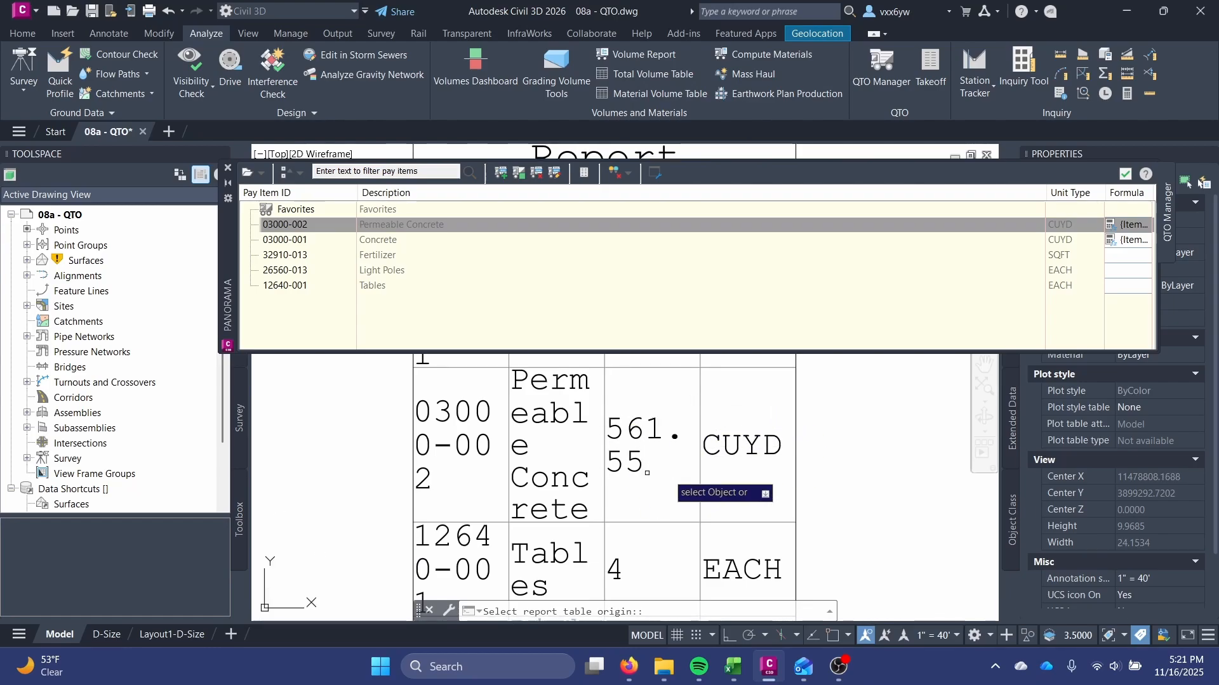
scroll(642, 444, down, 2)
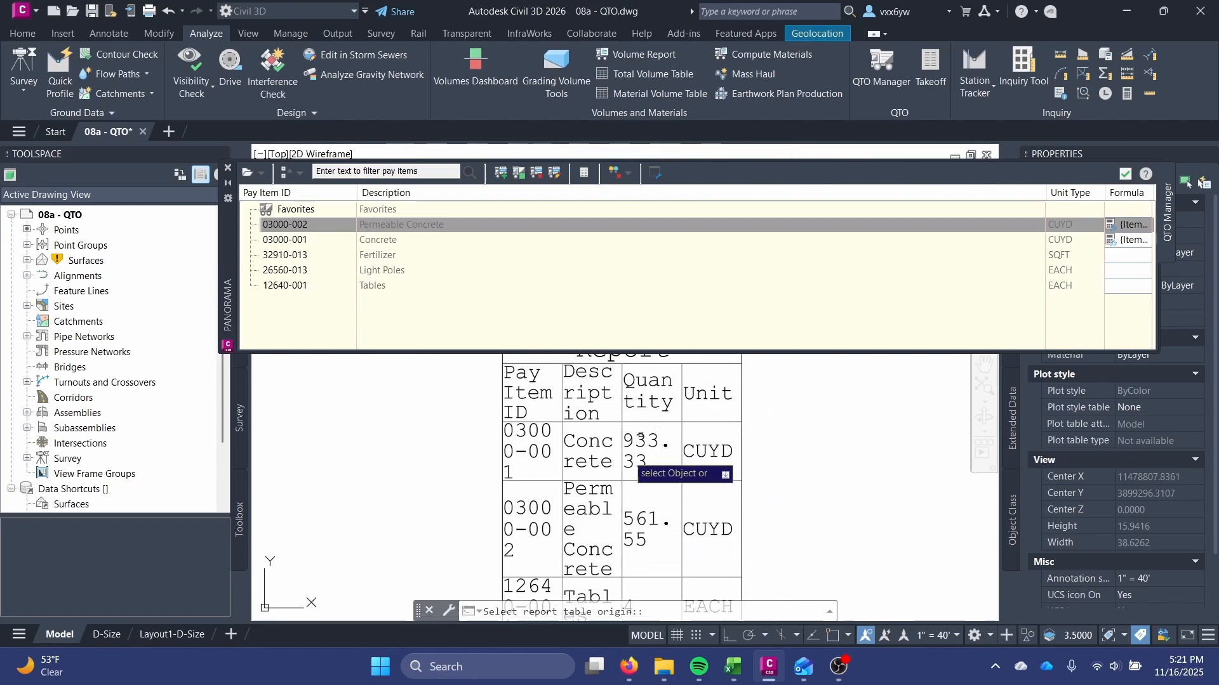
scroll(640, 437, up, 2)
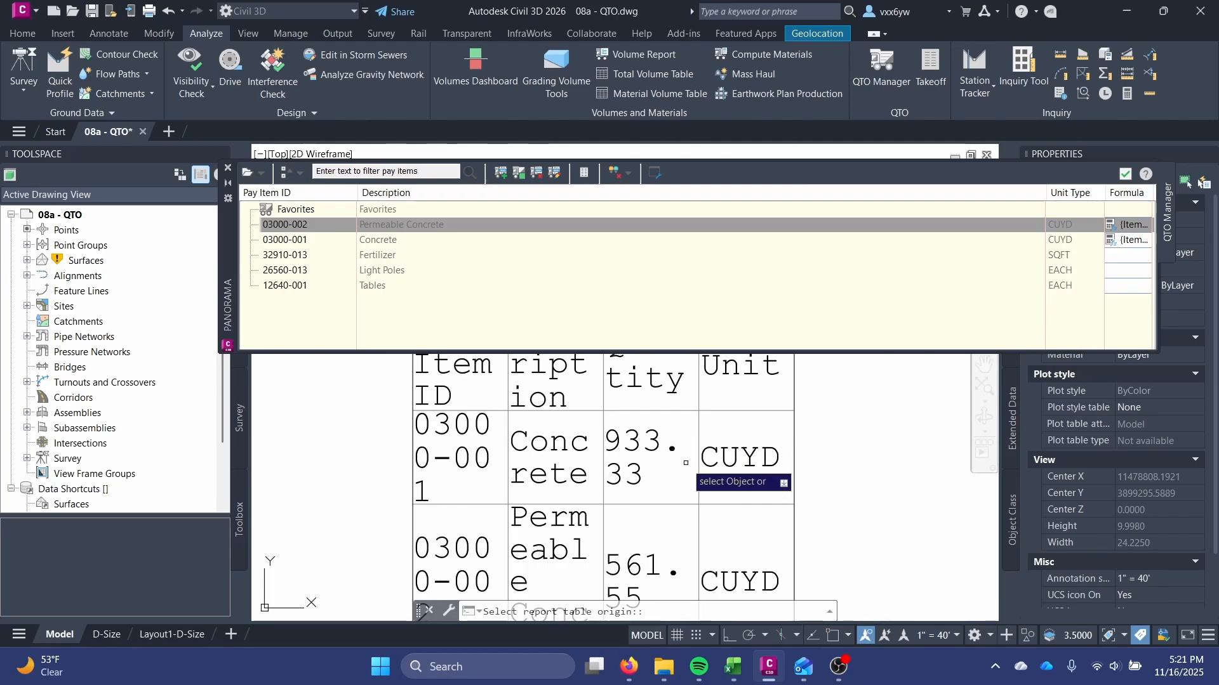
Switch to Calculator, multiply 933 by 27 to check the concrete quantity in cubic feet, and close it
click(470, 664)
text(cal)
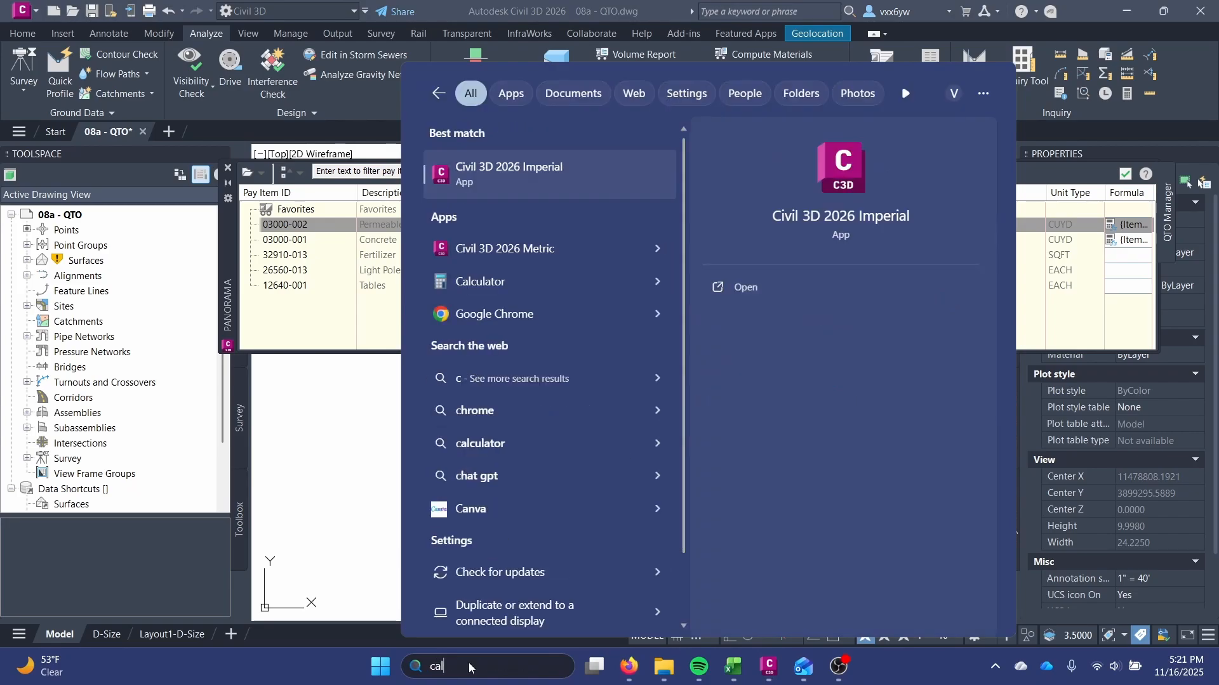
key(Return)
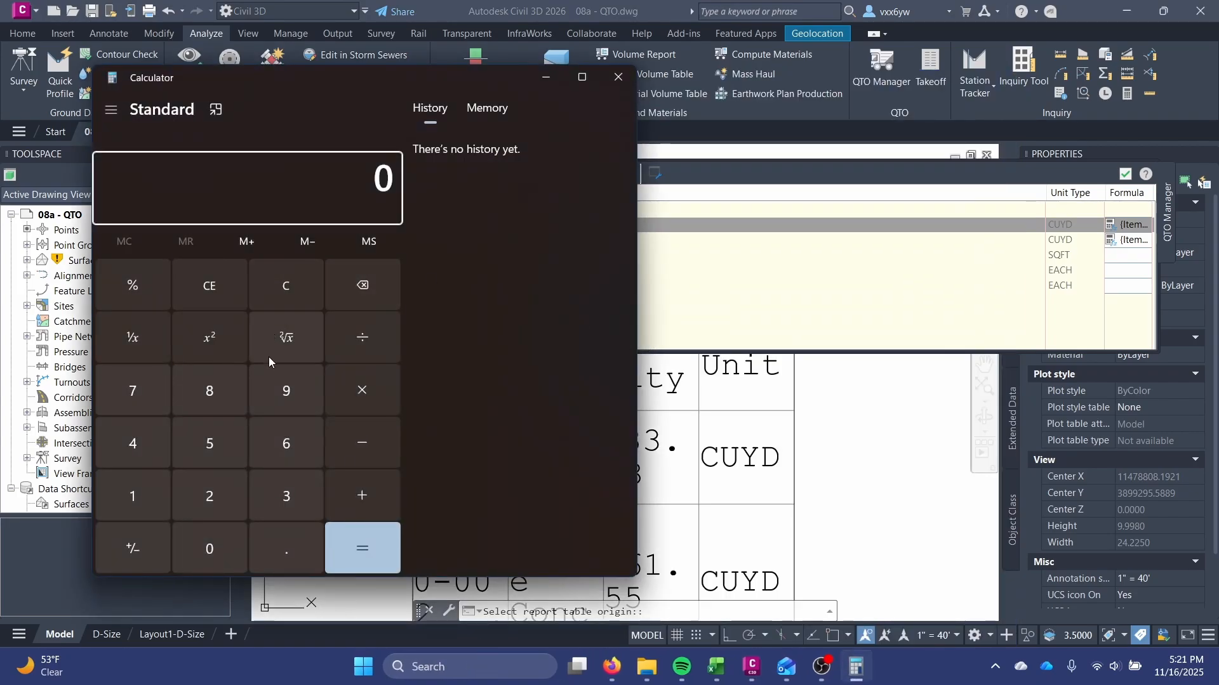
click(286, 390)
click(287, 501)
click(287, 505)
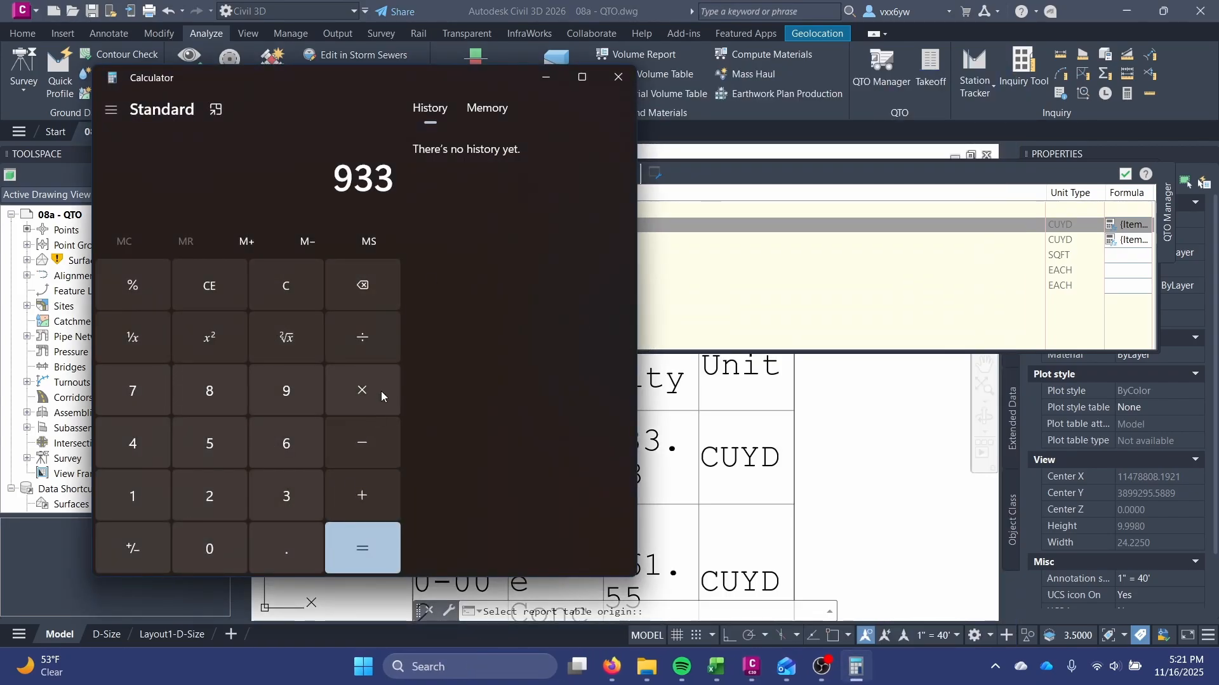
click(380, 391)
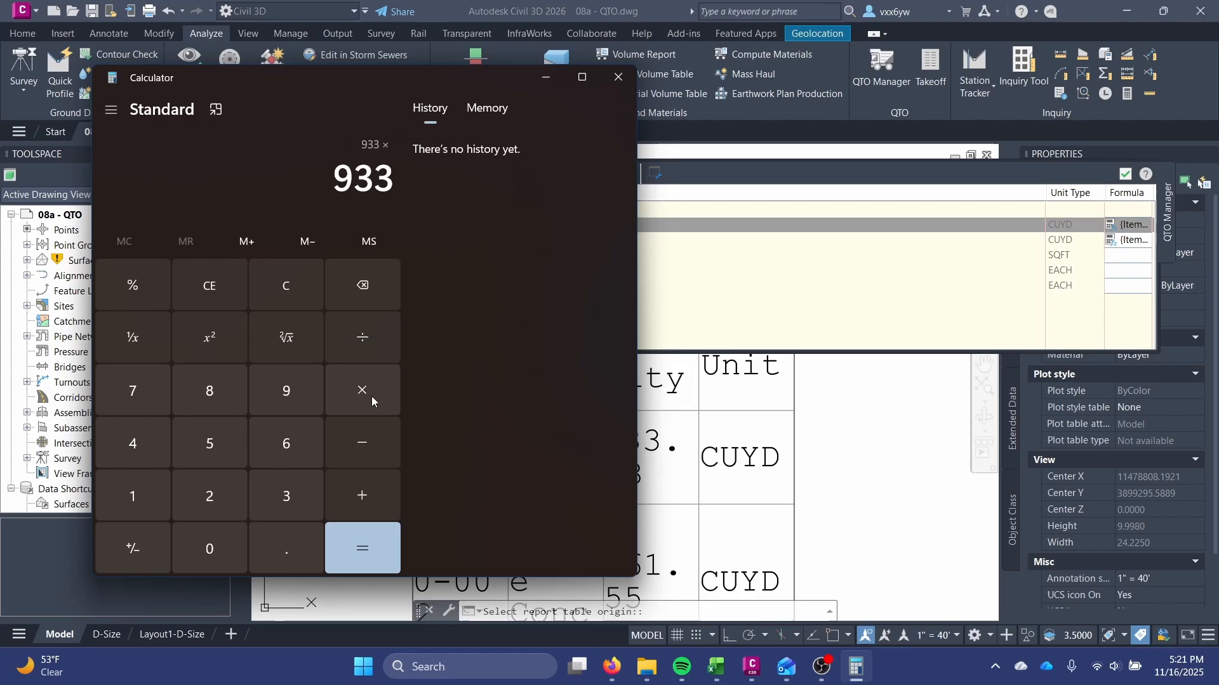
click(236, 492)
click(132, 389)
click(349, 542)
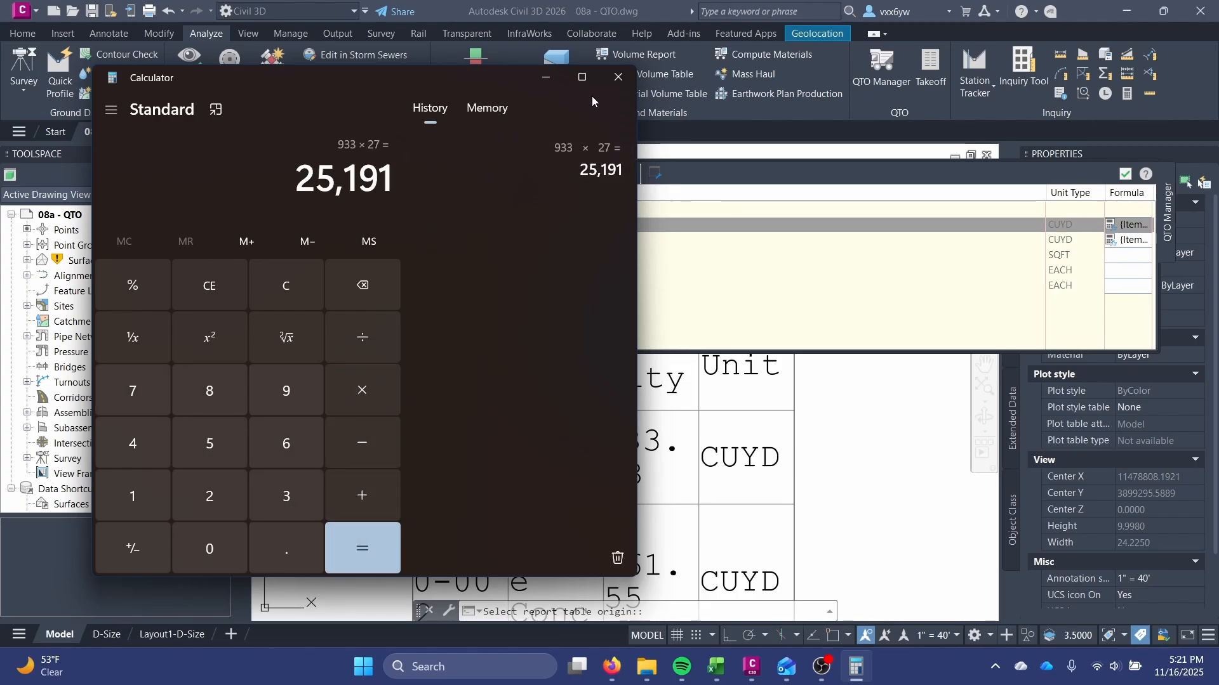
click(629, 79)
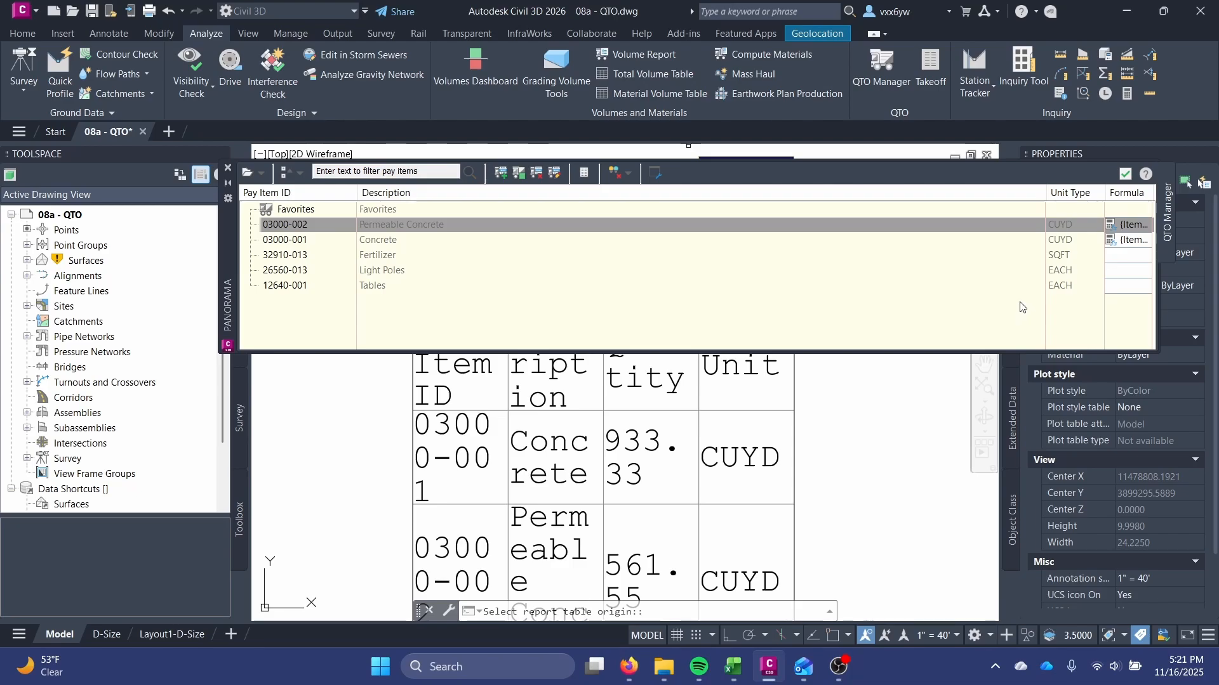
Append / 27 to the {Item Area} * (4/12) formulas of pay items 03000-001 Concrete and 03000-002 Permeable Concrete
middle_drag(866, 430, 862, 452)
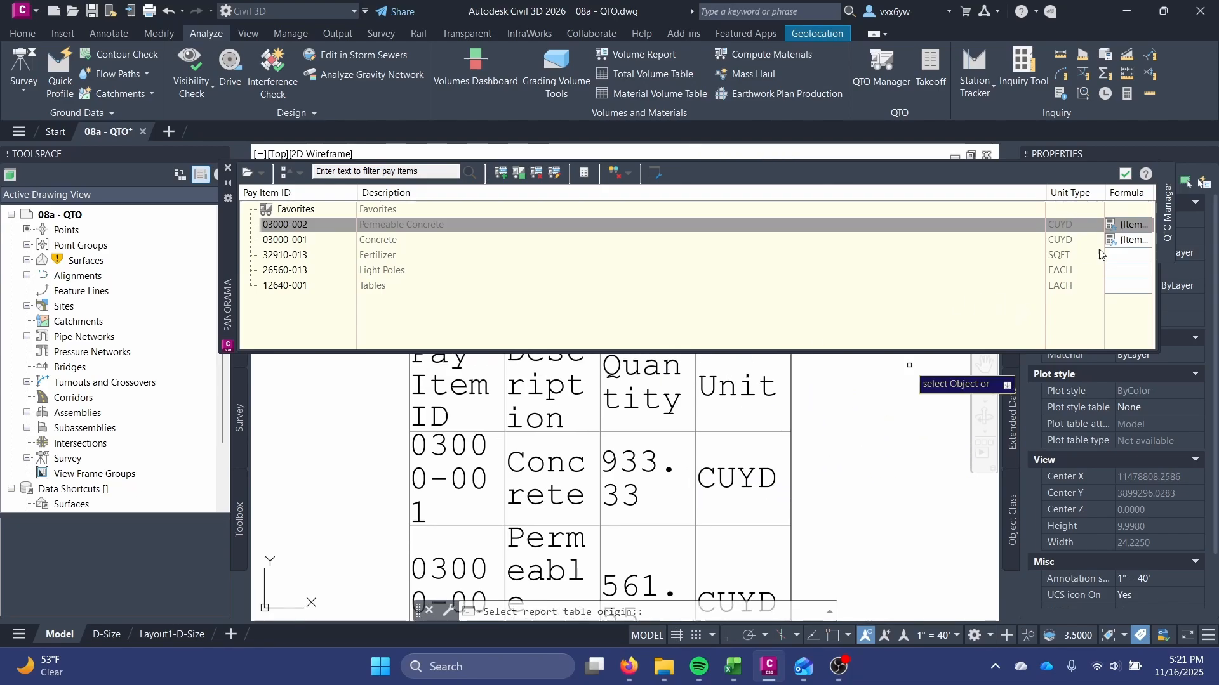
click(1119, 241)
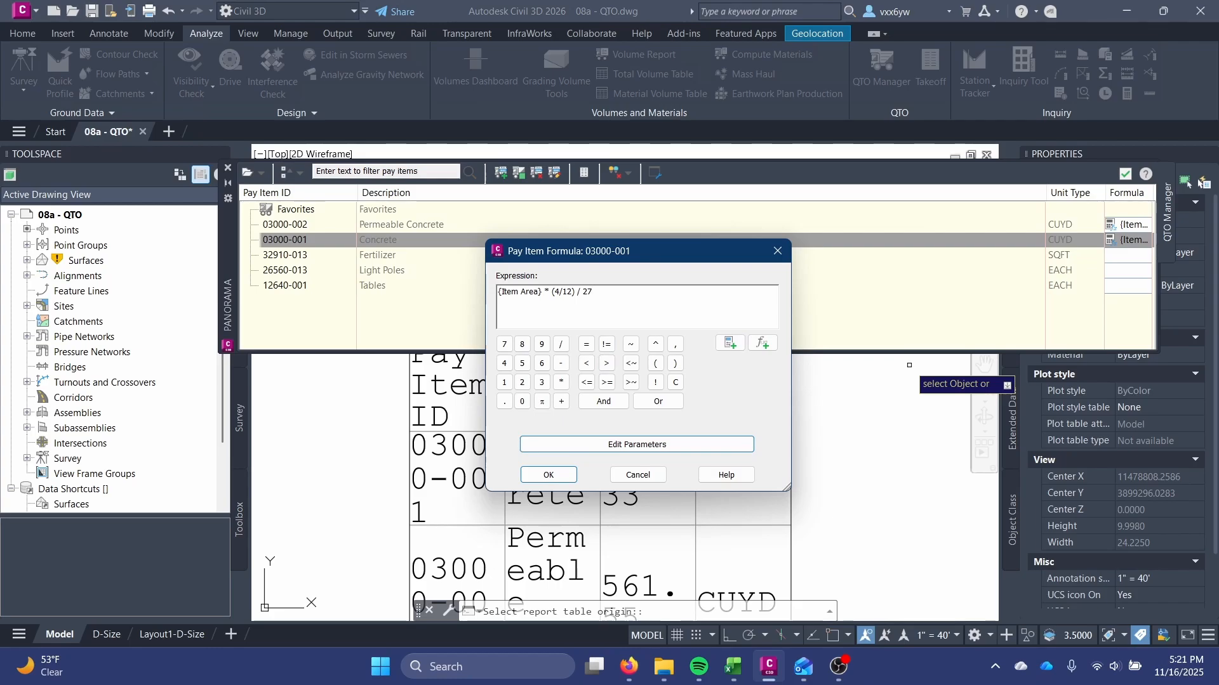
click(549, 475)
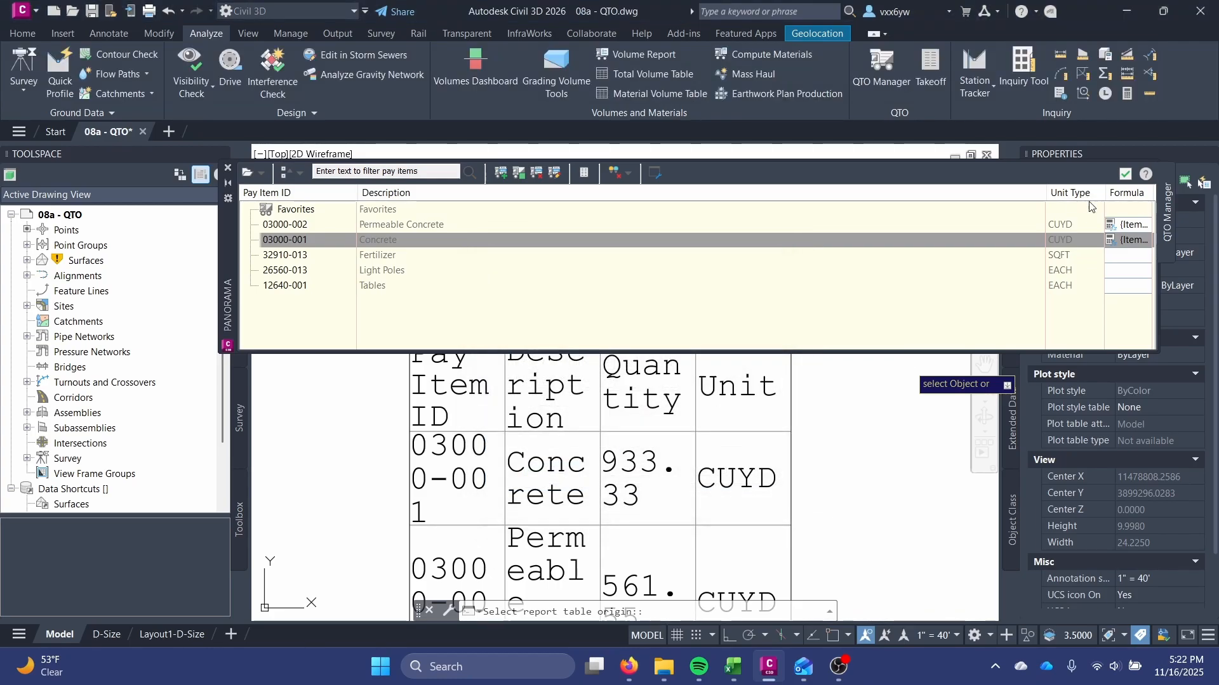
click(1127, 217)
click(1127, 225)
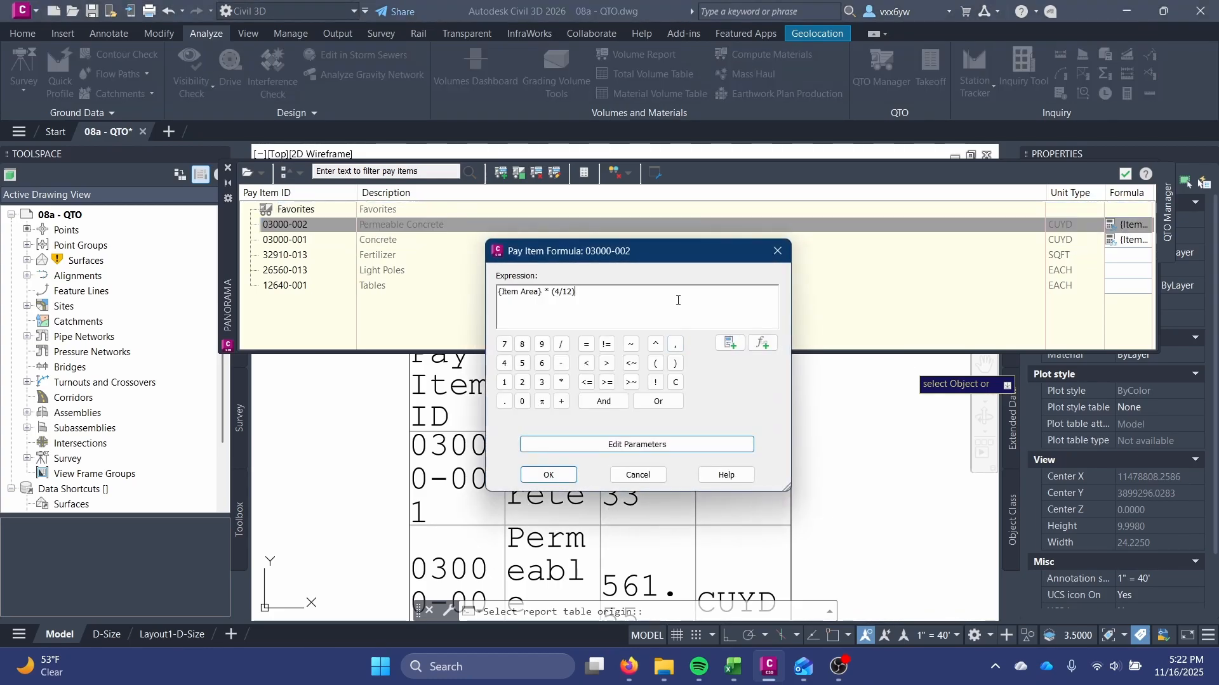
click(550, 475)
End the pending pay item assignment command and save the drawing
scroll(646, 361, down, 3)
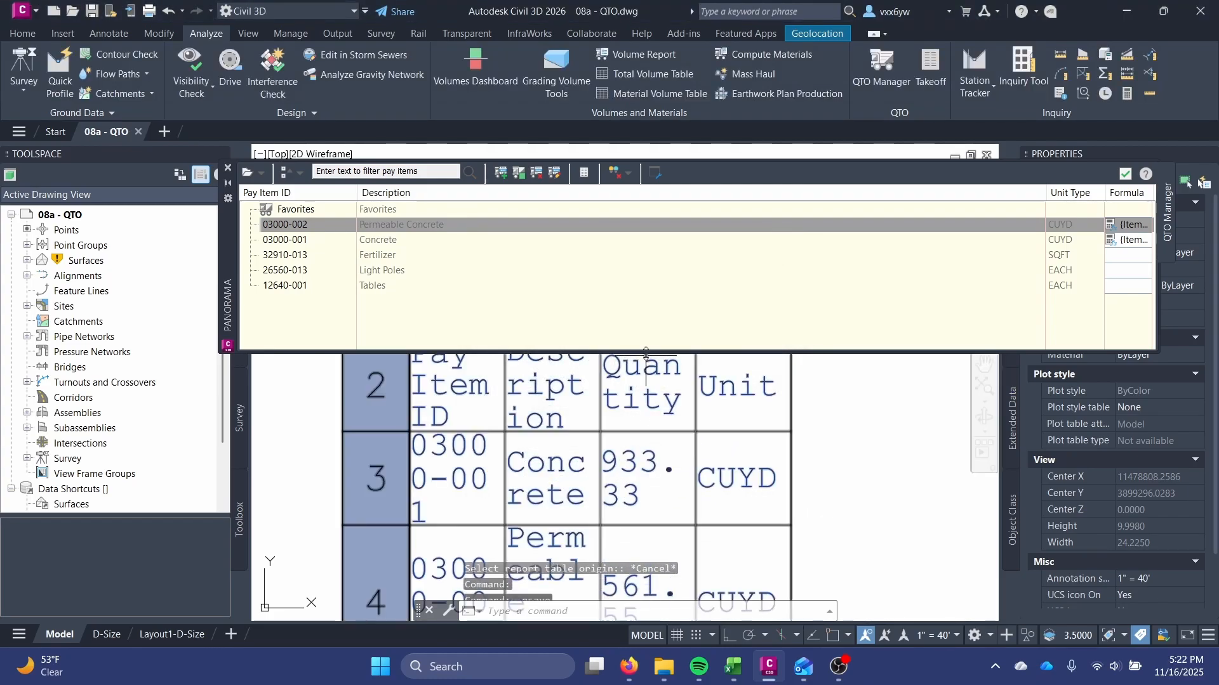
key(Escape)
key(ctrl+s)
Recompute the summary takeoff and draw the updated report table above and to the right of the first one, closing the takeoff dialogs
scroll(659, 452, down, 3)
mouse_move(659, 452)
middle_down()
mouse_move(632, 425)
mouse_move(560, 441)
mouse_move(542, 518)
middle_up()
scroll(577, 438, down, 2)
scroll(632, 425, down, 2)
click(587, 173)
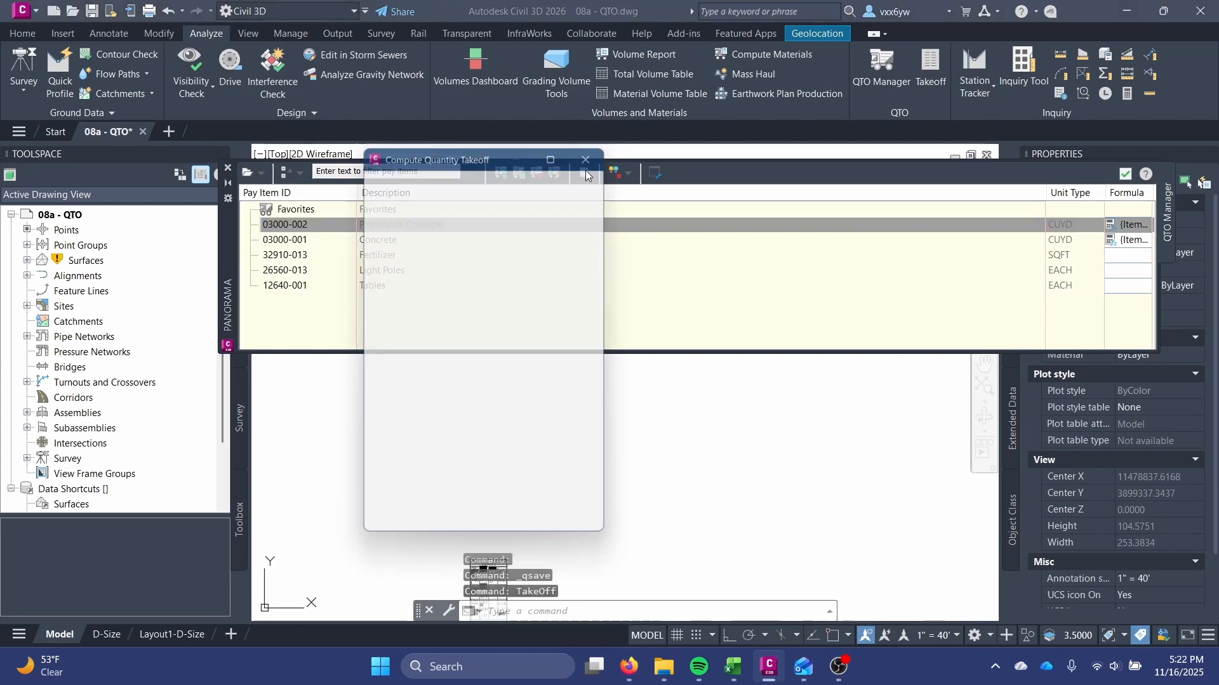
click(443, 526)
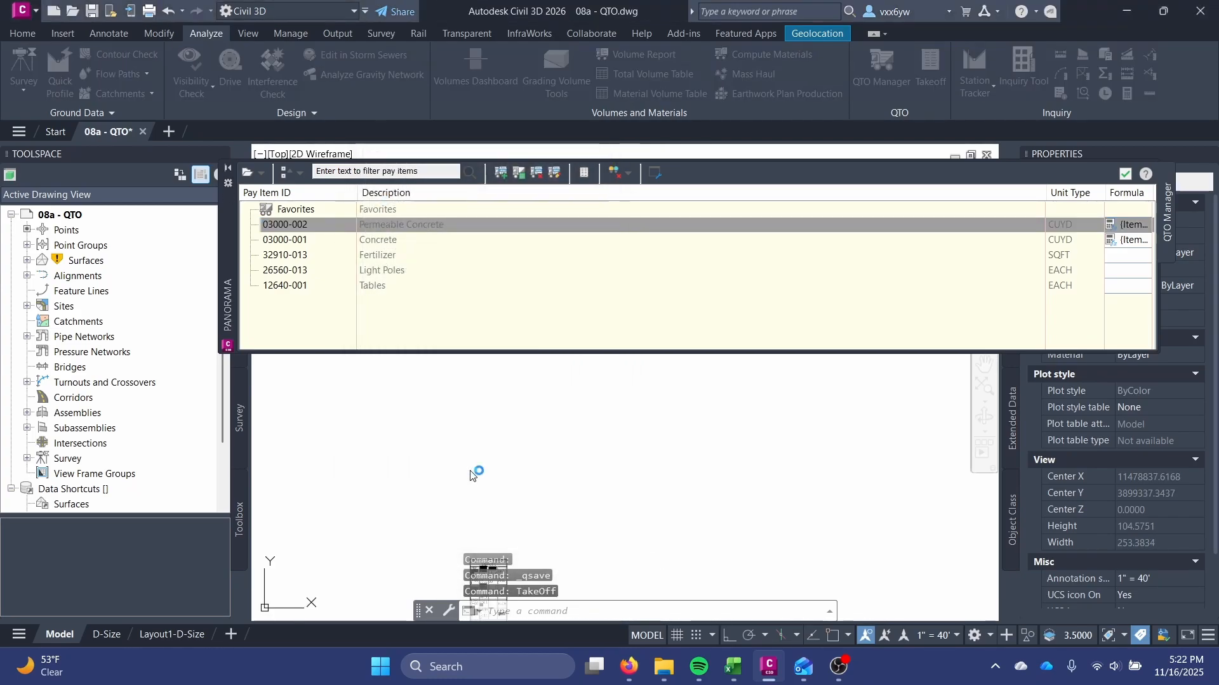
click(601, 476)
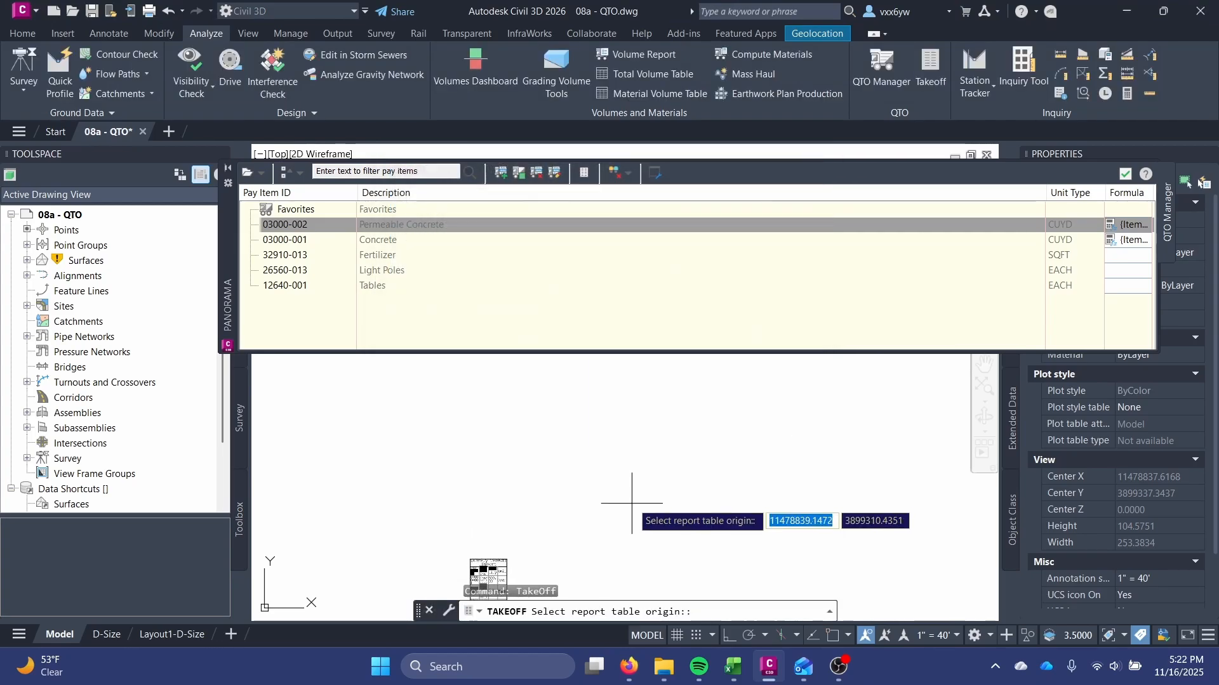
click(631, 505)
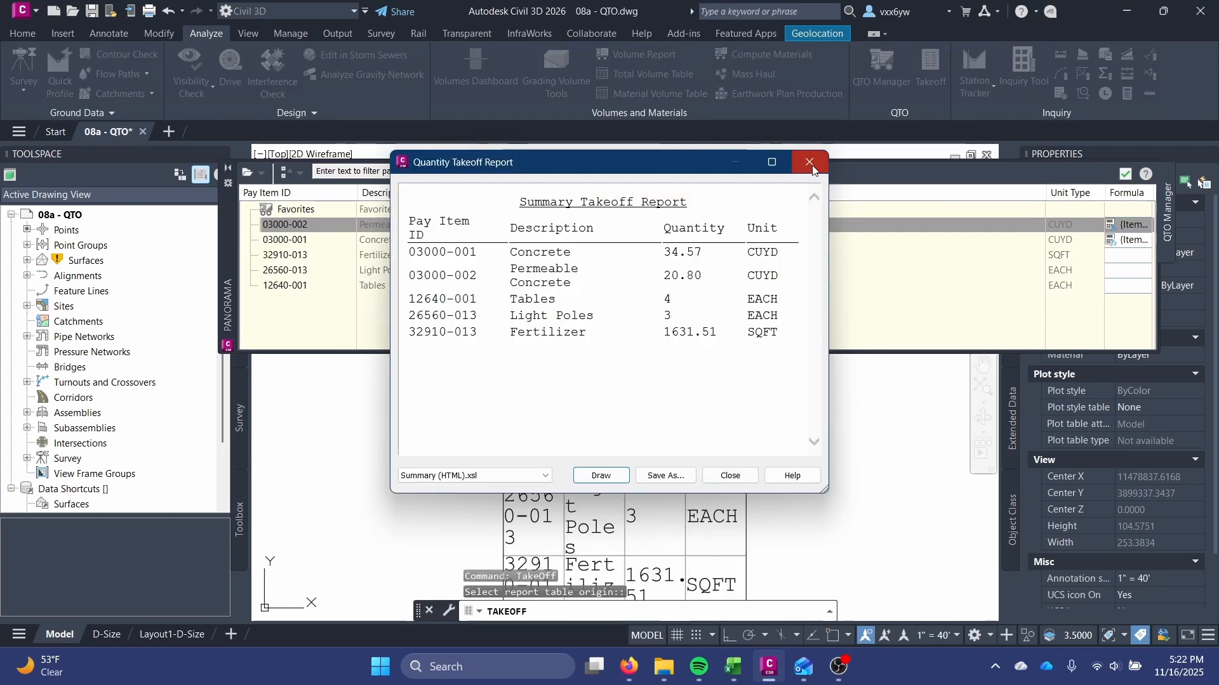
click(809, 162)
click(514, 529)
Check the Concrete and Permeable Concrete quantities in the updated summary table and save the drawing
scroll(634, 458, down, 2)
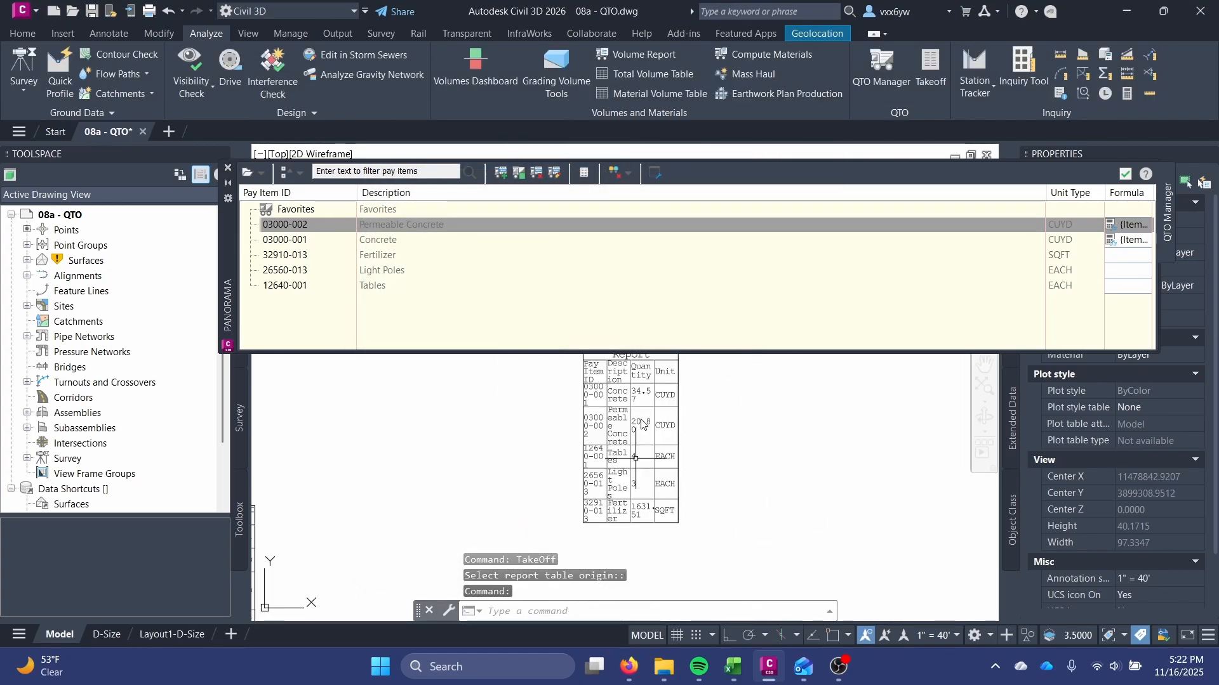
middle_drag(632, 417, 618, 457)
scroll(621, 445, up, 2)
scroll(622, 445, up, 2)
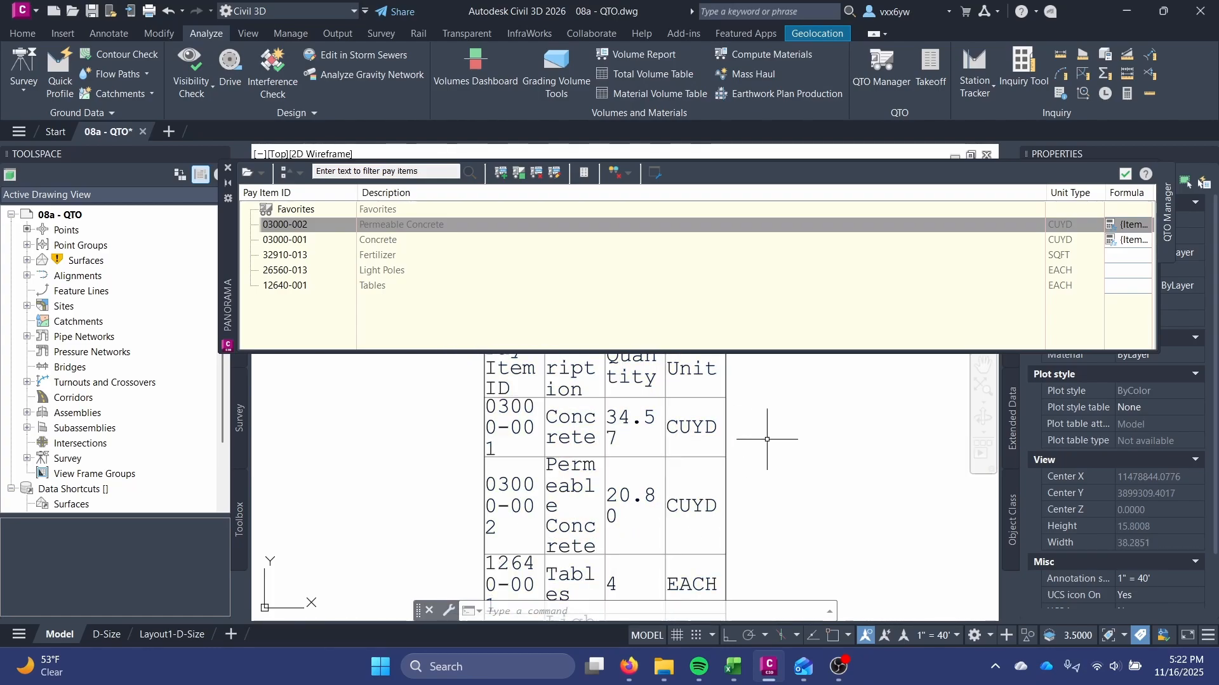
key(ctrl+s)
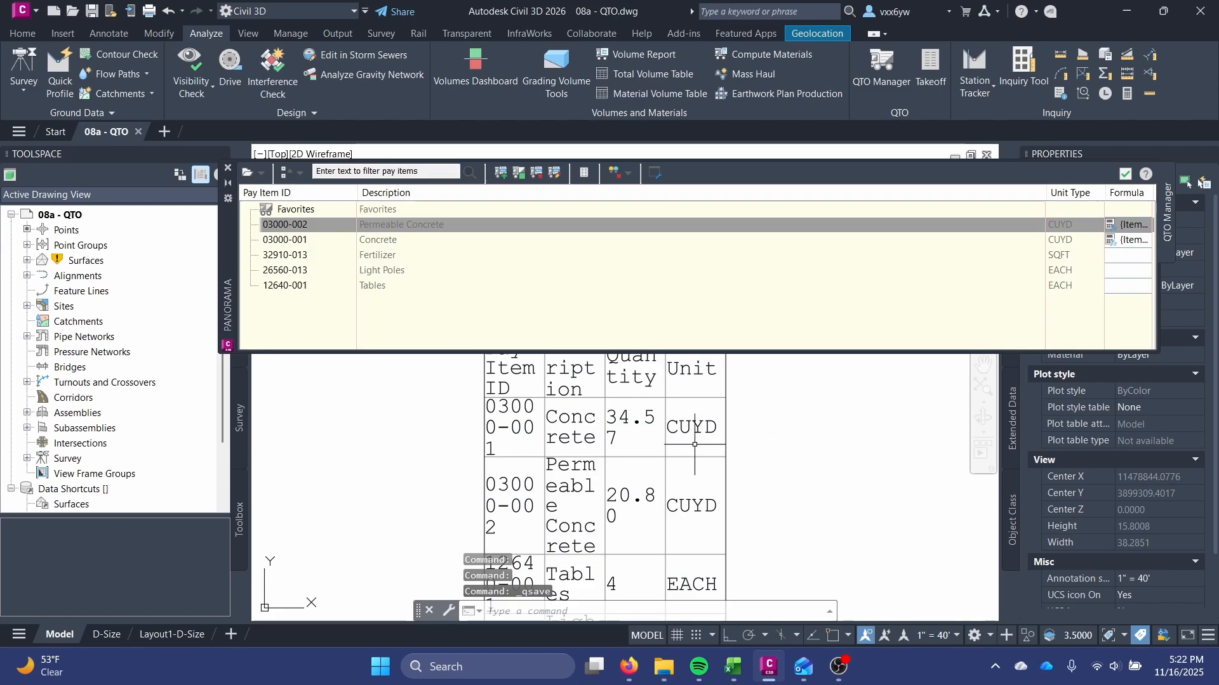
scroll(666, 429, down, 6)
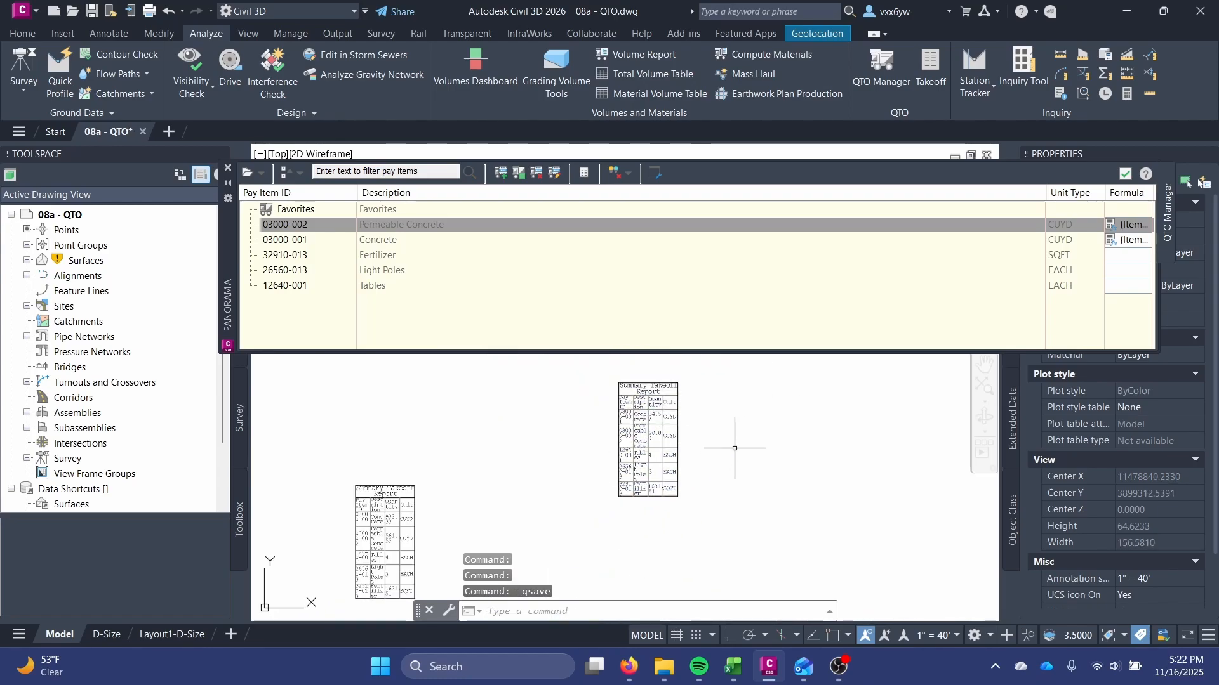
scroll(670, 419, up, 4)
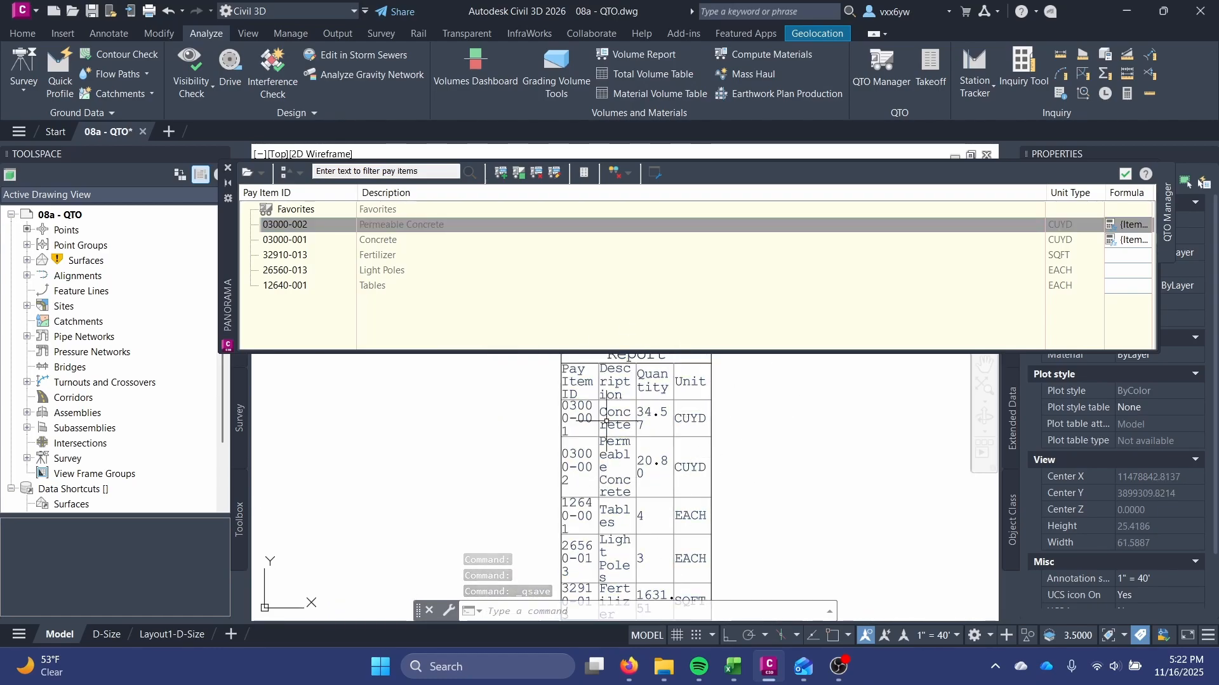
scroll(596, 454, down, 2)
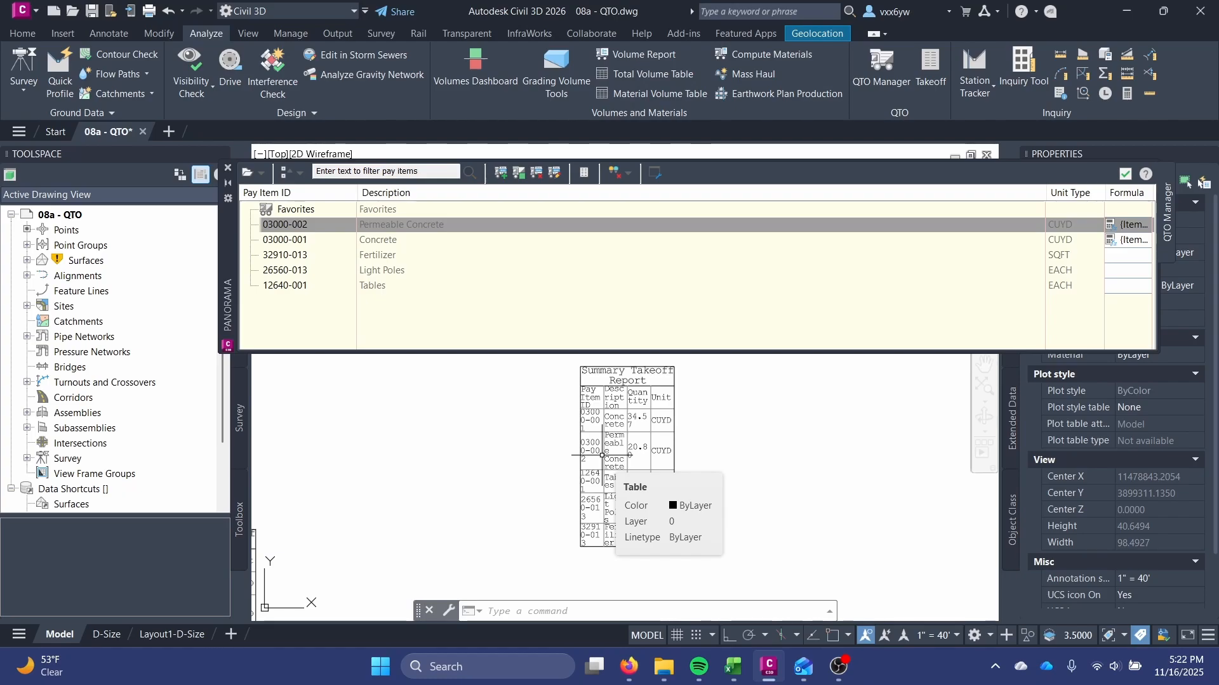
Compute the summary takeoff to examine the report's output formats and save options, and close the dialogs without saving
click(584, 172)
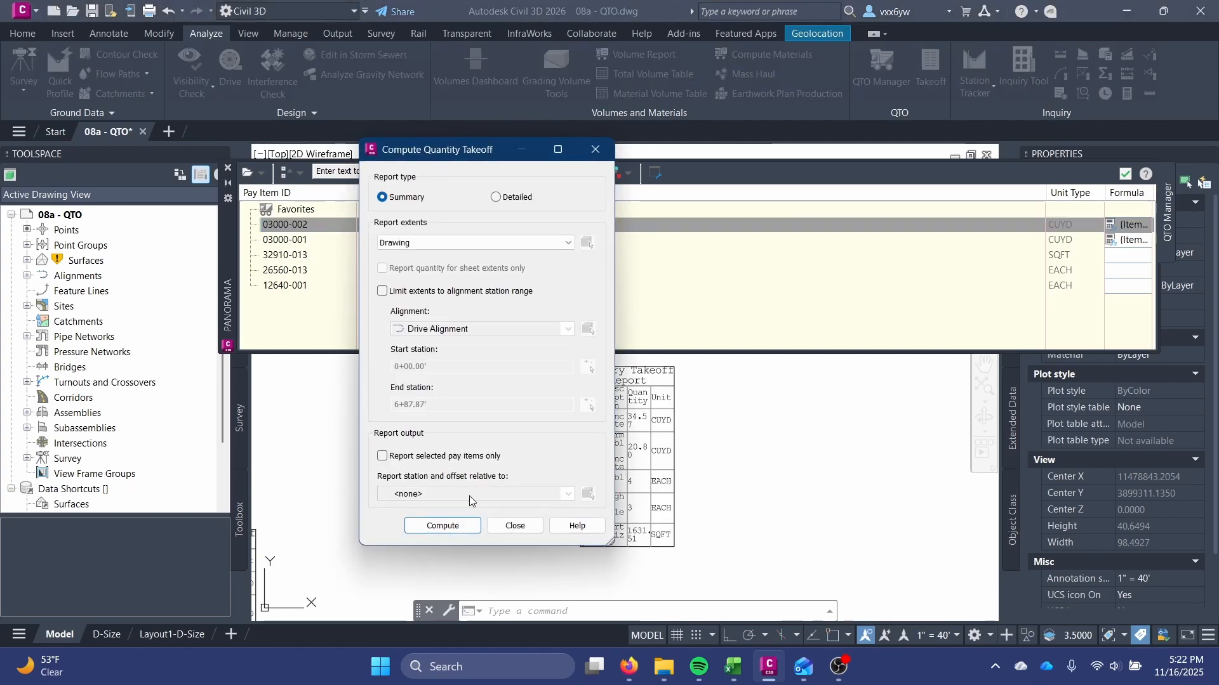
click(438, 526)
click(498, 473)
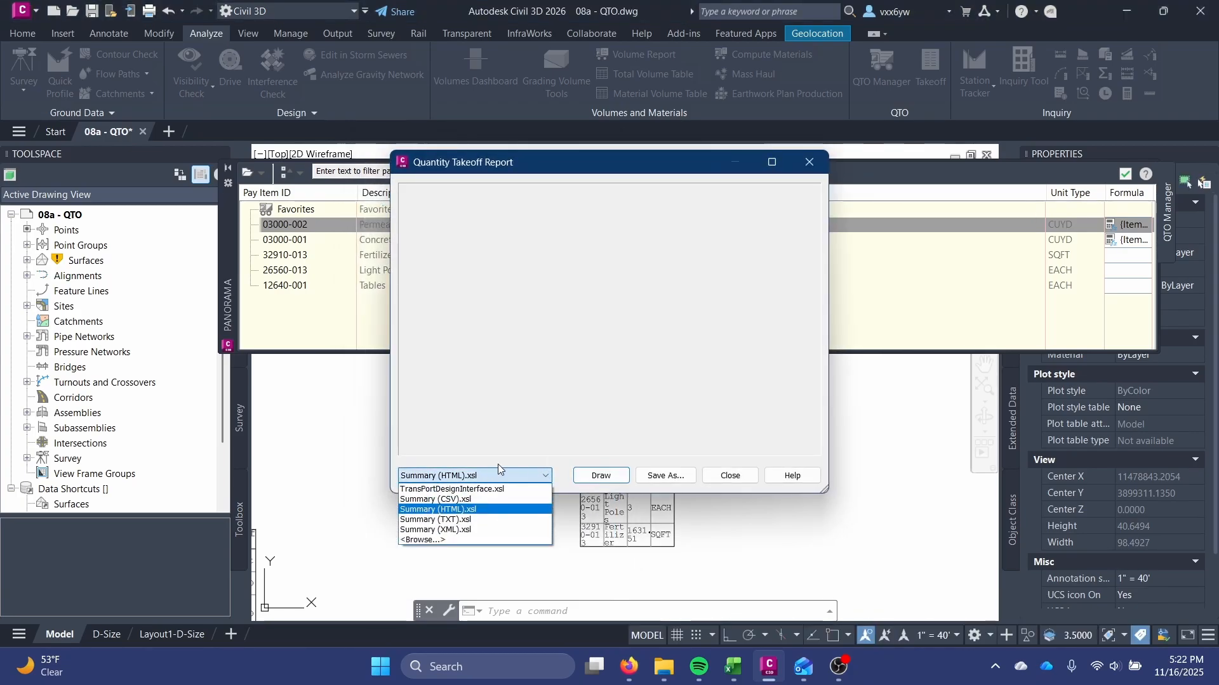
click(497, 470)
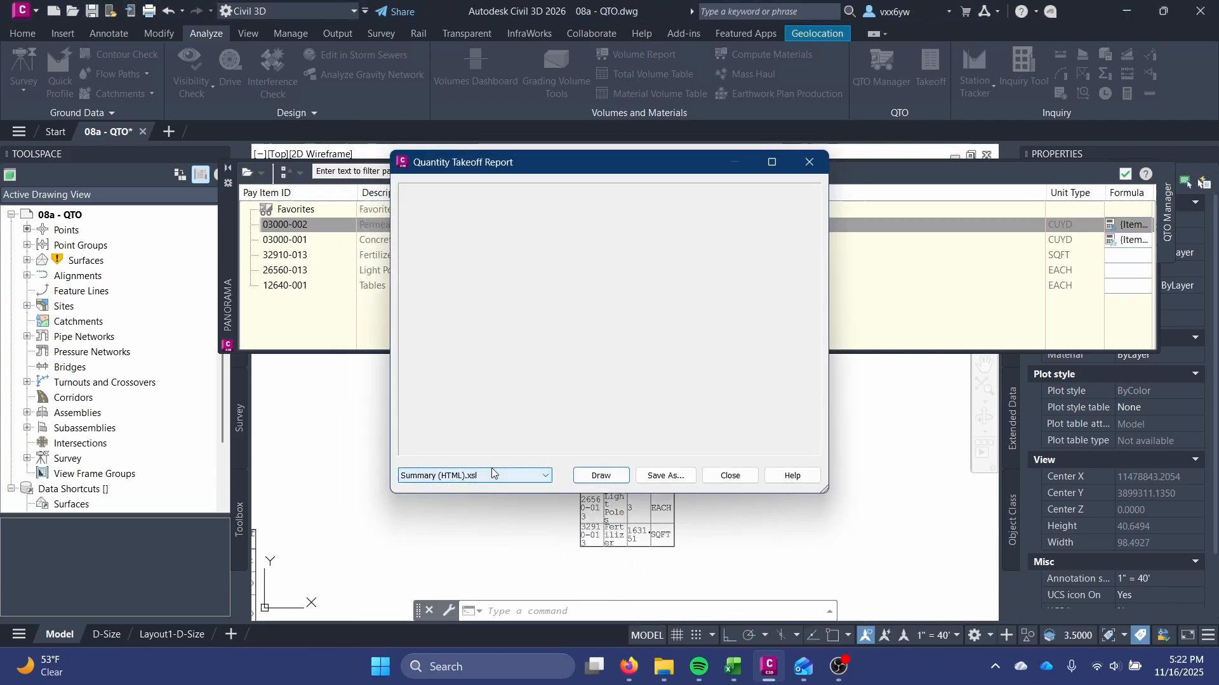
click(661, 474)
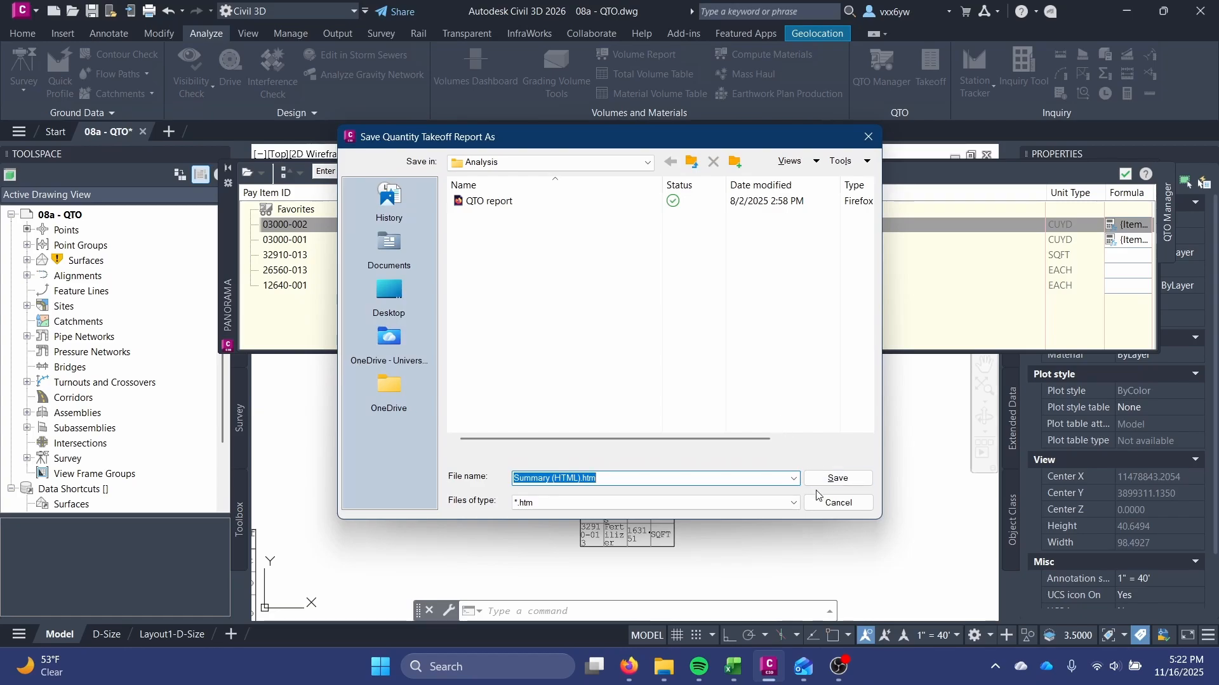
click(823, 501)
click(722, 473)
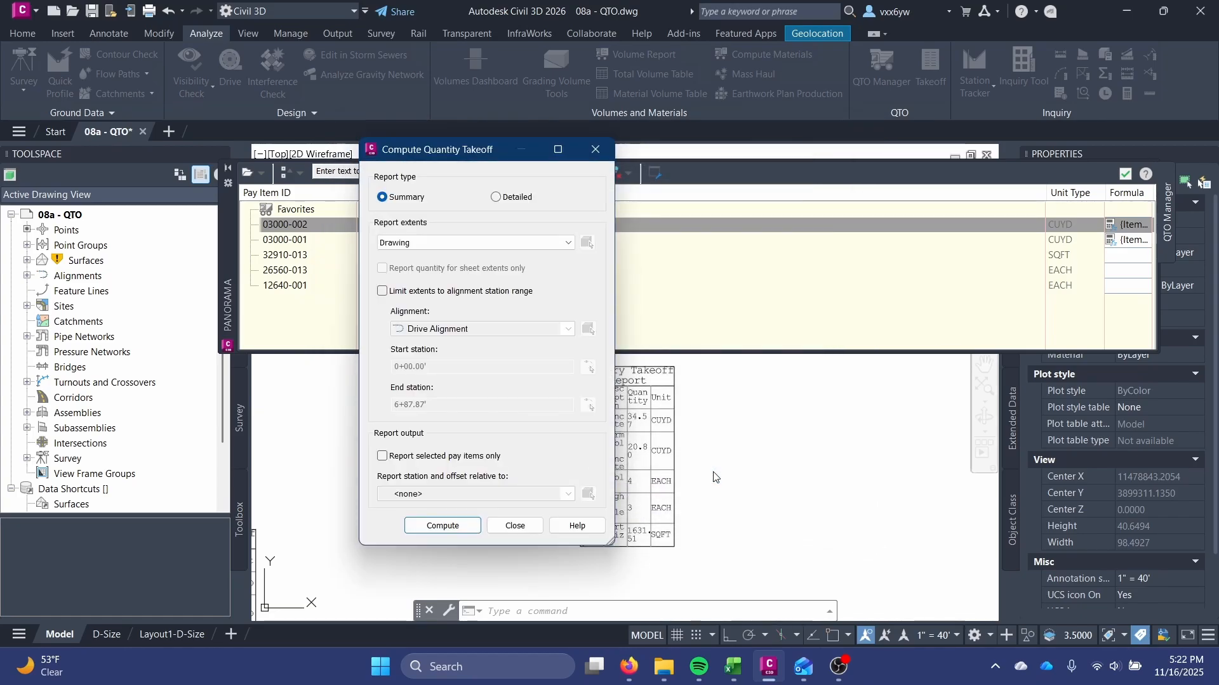
click(516, 527)
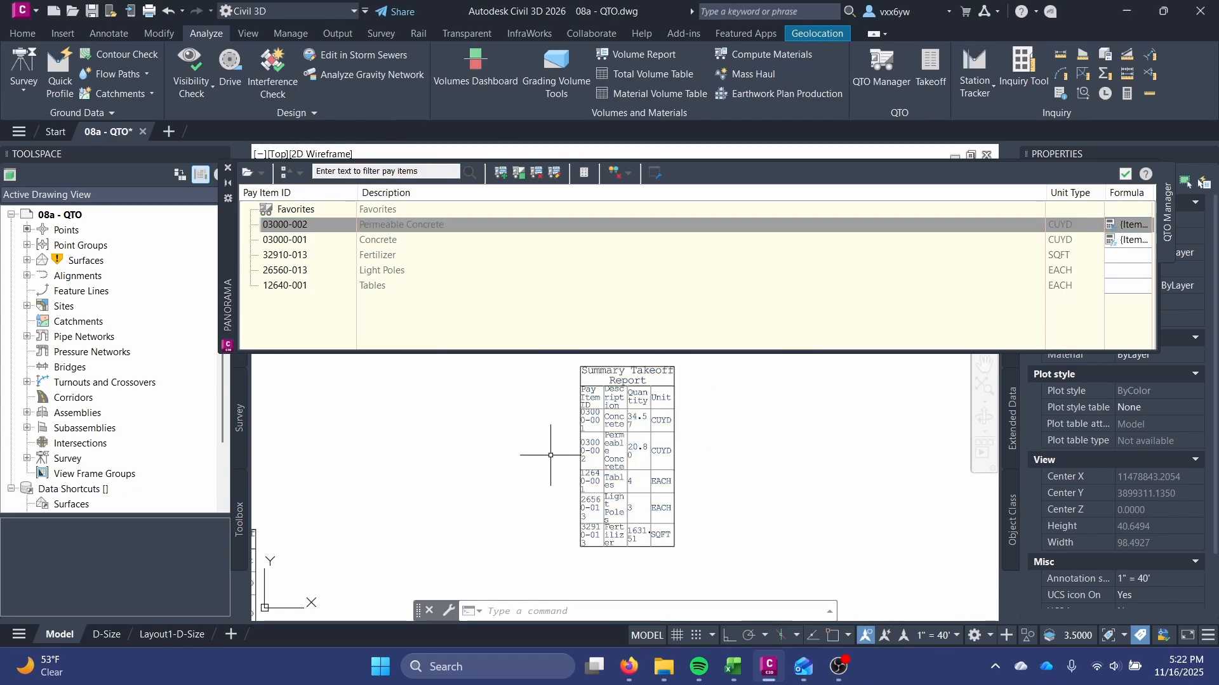
Read the Concrete quantity in the updated takeoff table and enter 34.5 as its Quantity in D2 of the Cost Estimation Template workbook in Excel
click(642, 458)
scroll(503, 437, down, 1)
middle_drag(499, 437, 507, 449)
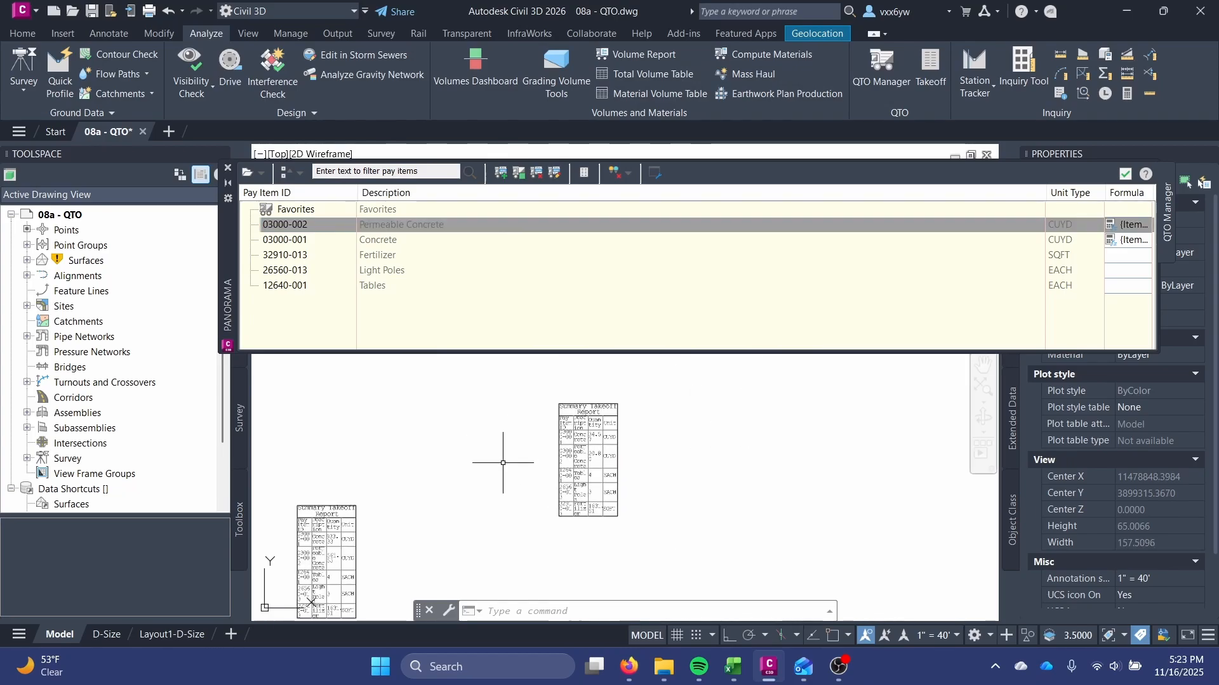
scroll(594, 465, up, 2)
middle_drag(598, 463, 593, 521)
key(Escape)
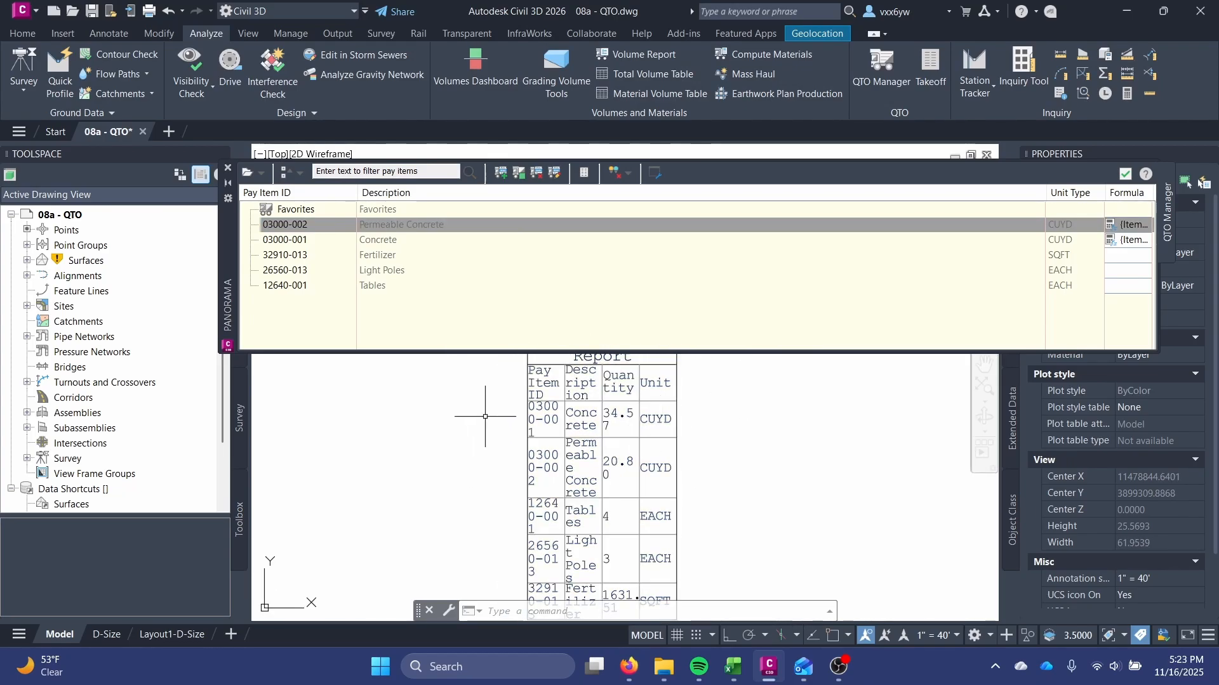
mouse_move(733, 666)
click(730, 582)
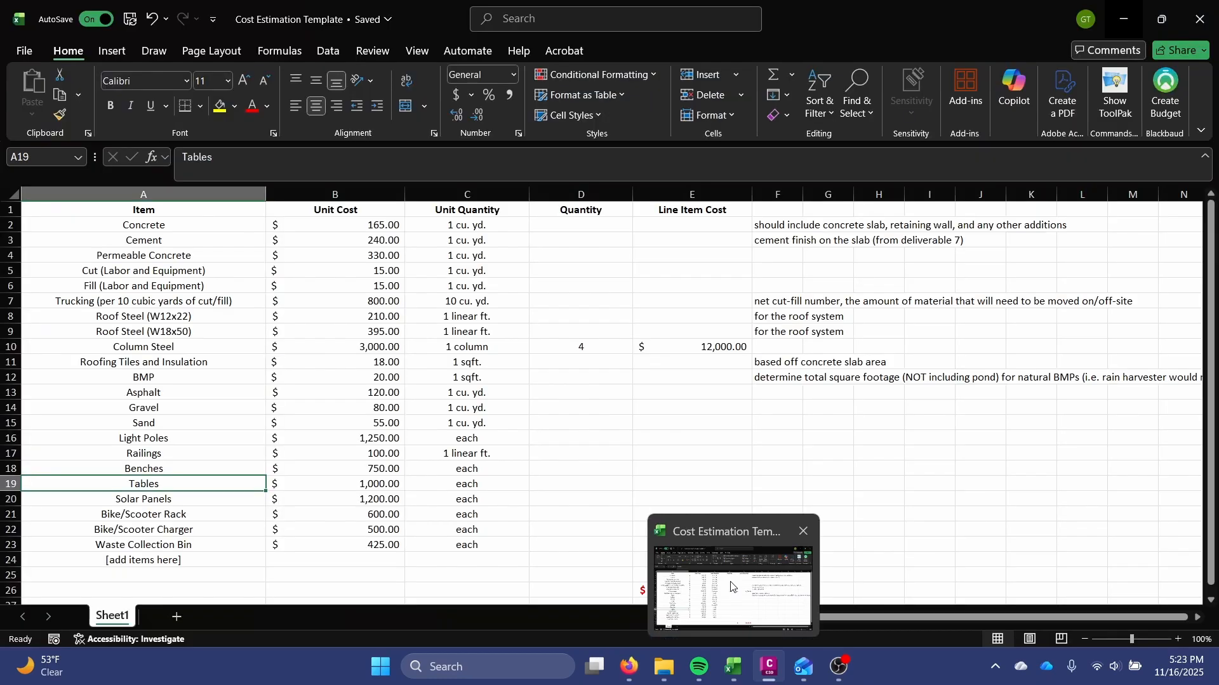
click(588, 223)
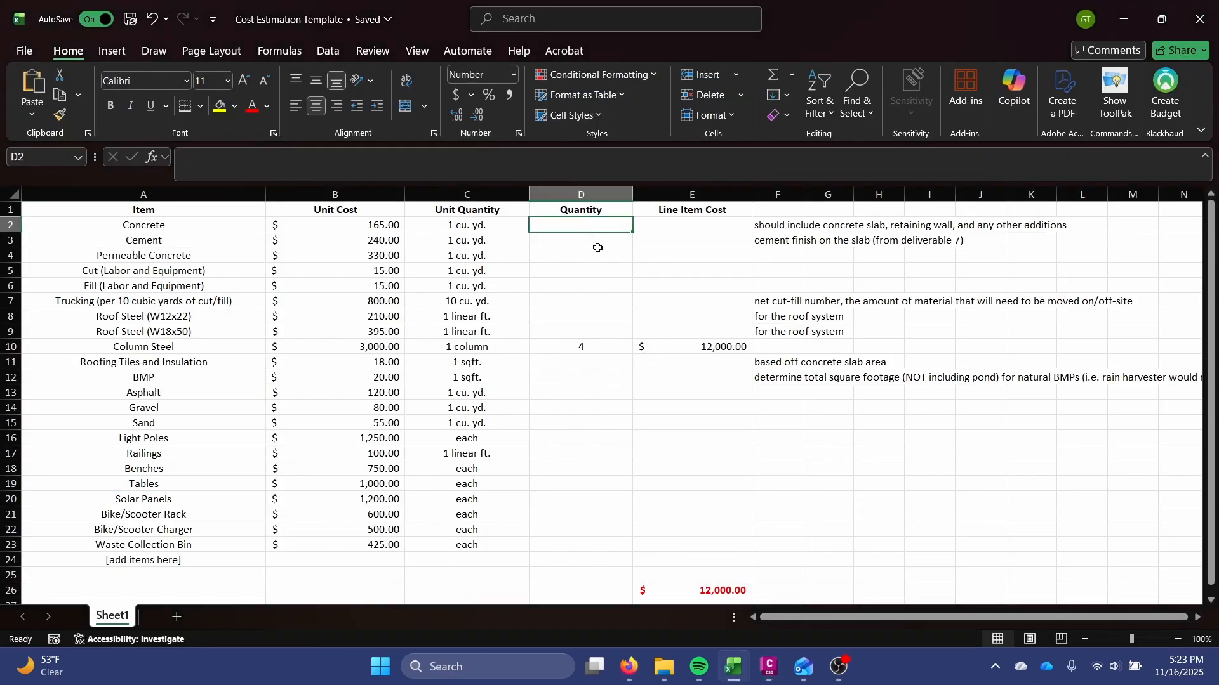
key(alt+Tab)
key(alt+Tab)
text(34.5)
key(Tab)
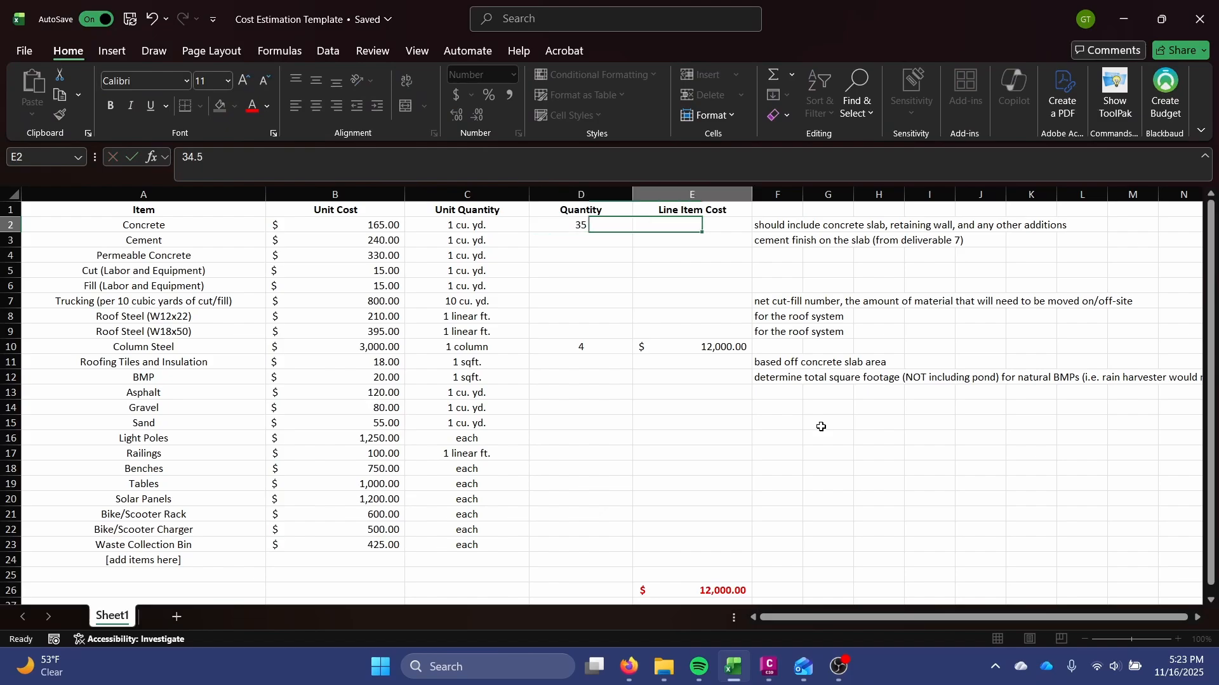
Calculate the Concrete line item cost in E2 with the formula =B2*D2
text(=)
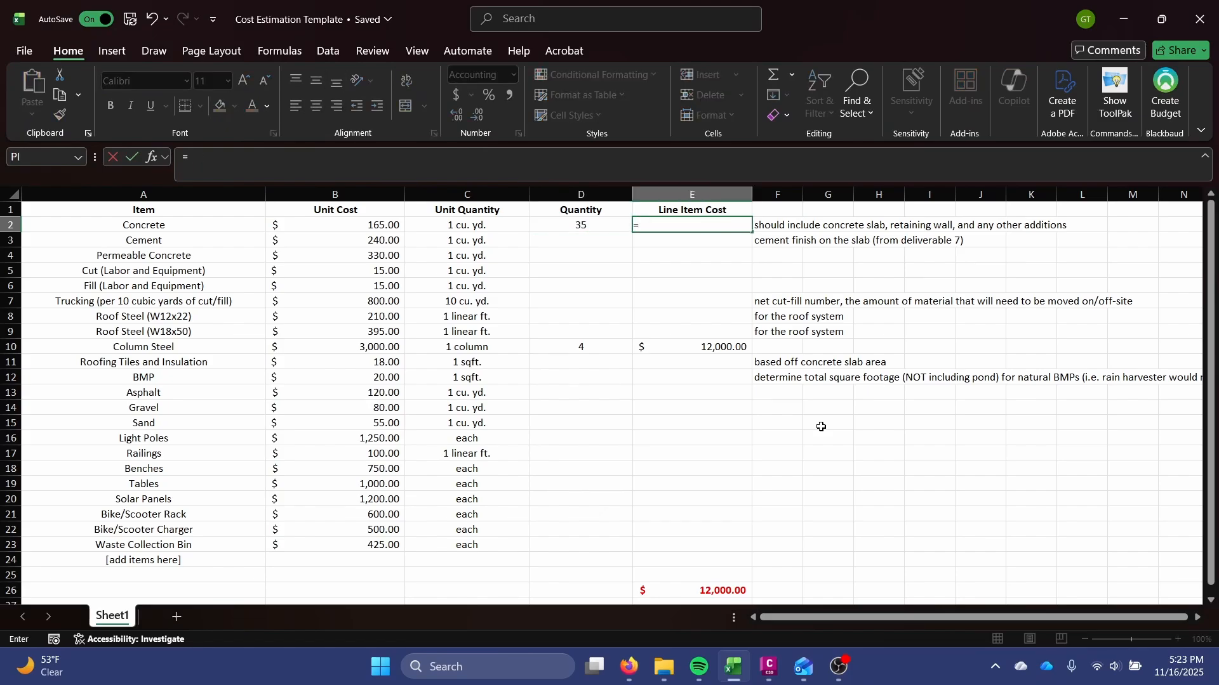
click(383, 226)
text(*)
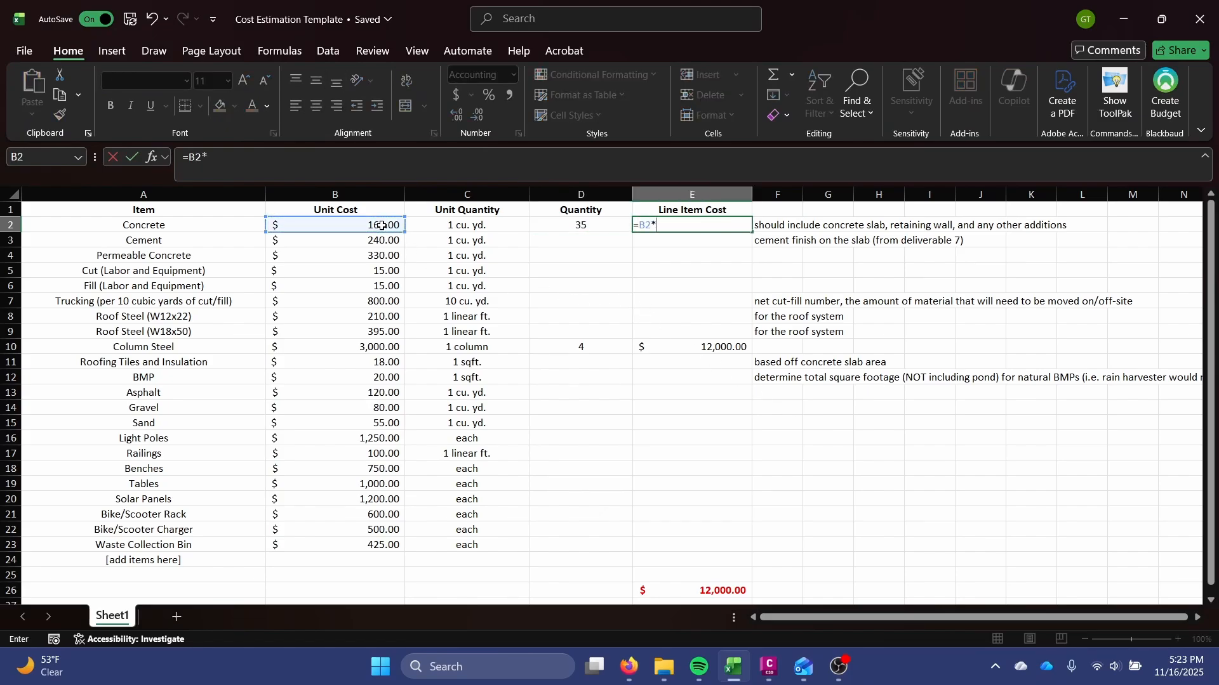
click(534, 226)
key(Return)
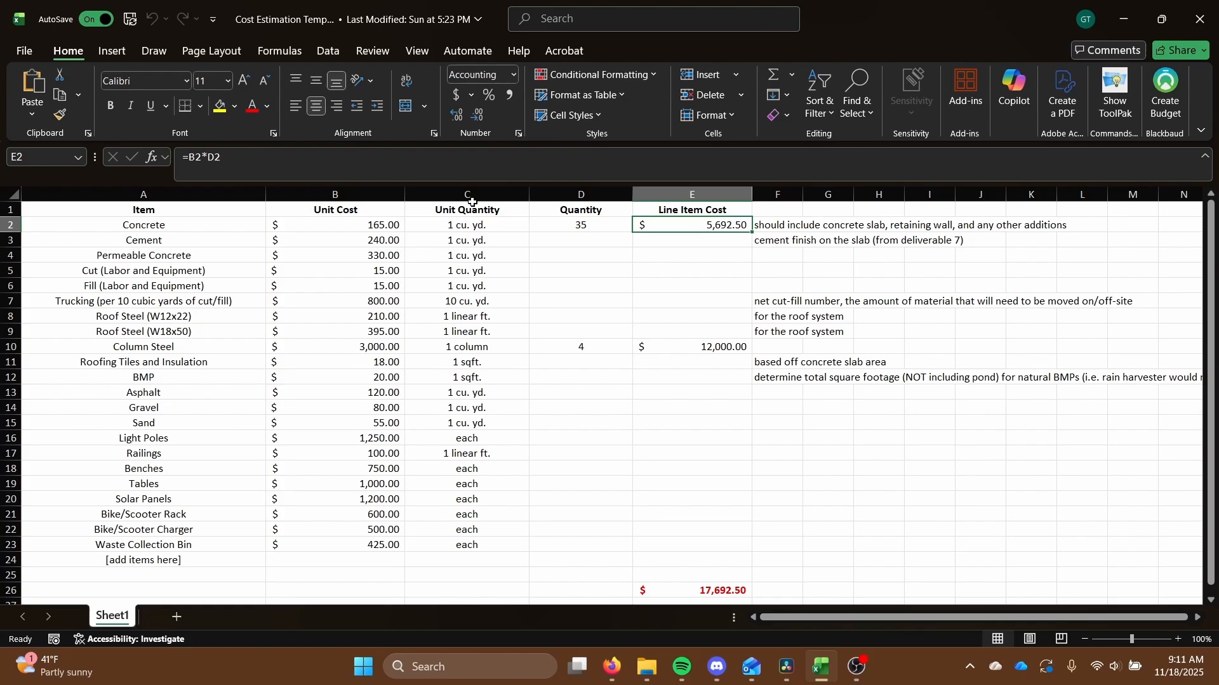
click(654, 253)
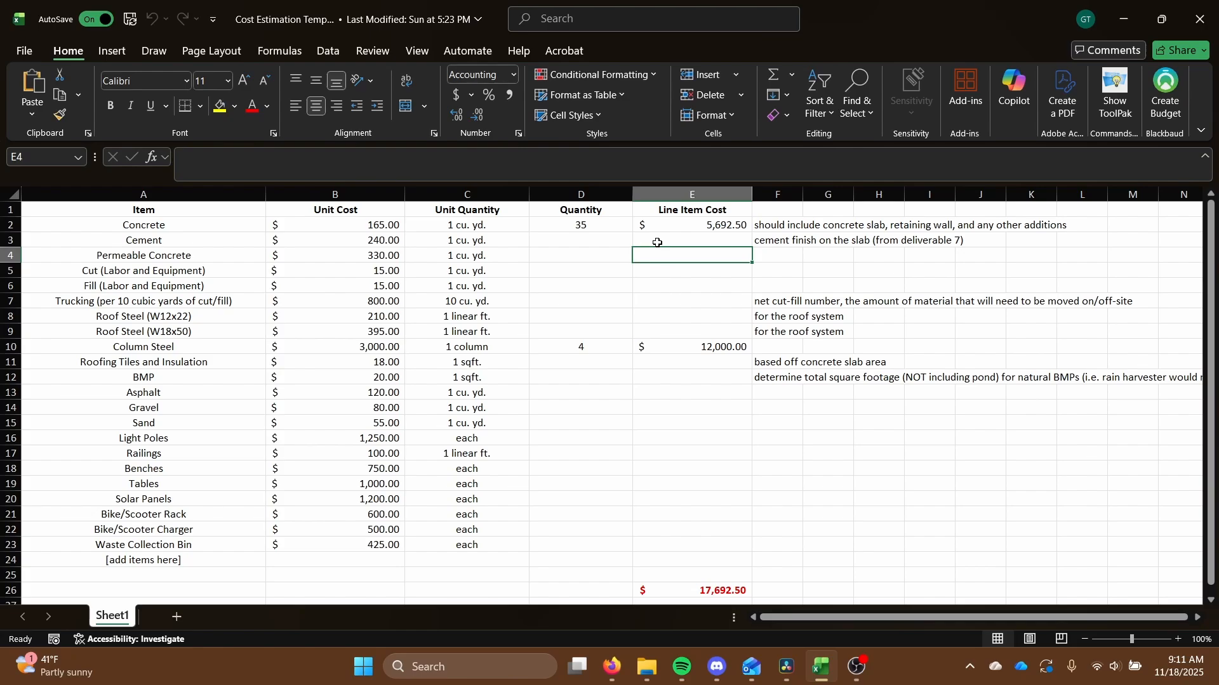
click(694, 274)
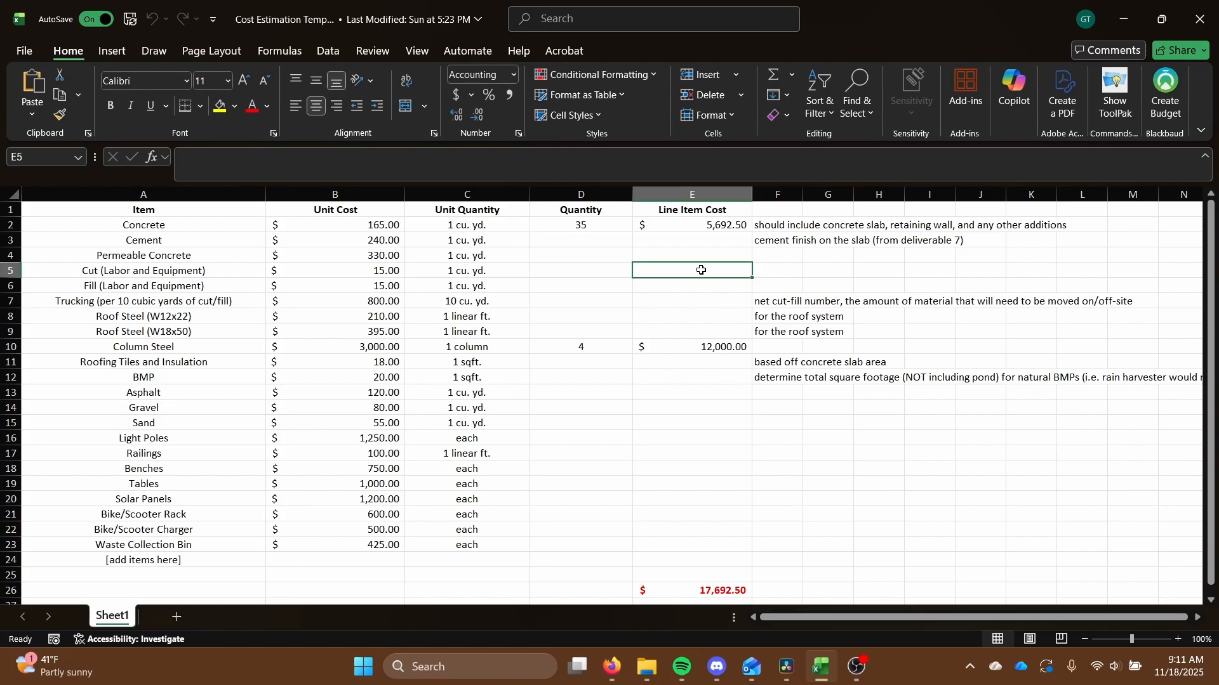
click(498, 229)
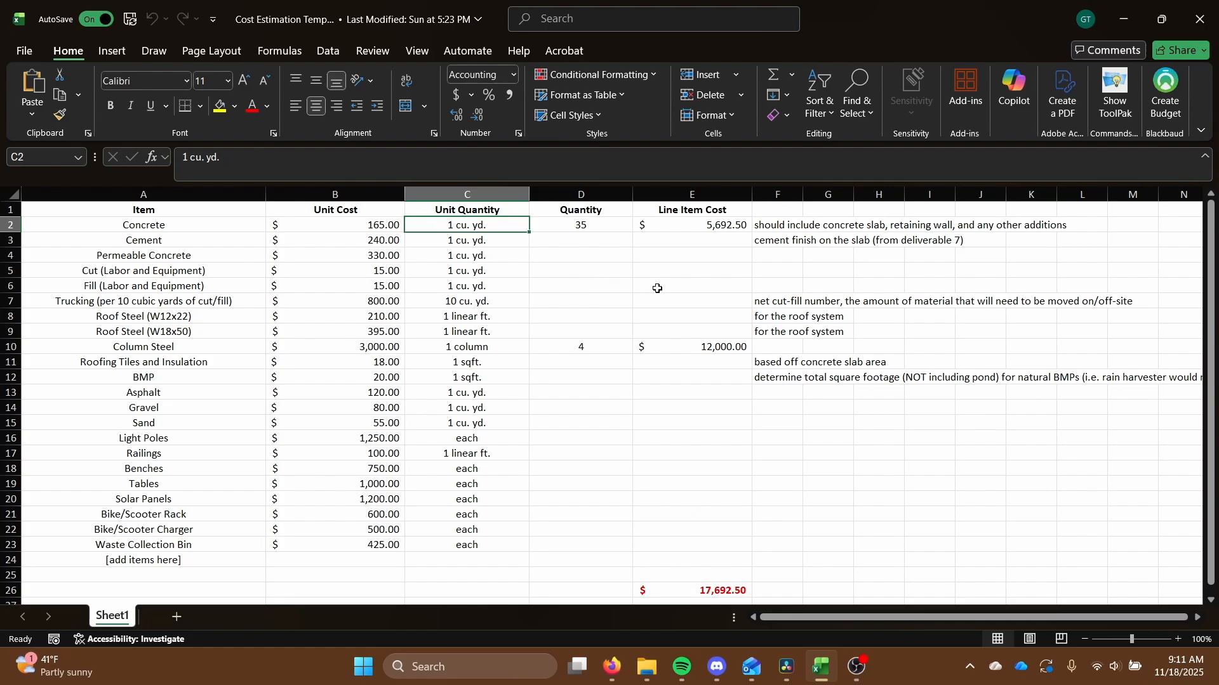
click(695, 225)
click(631, 226)
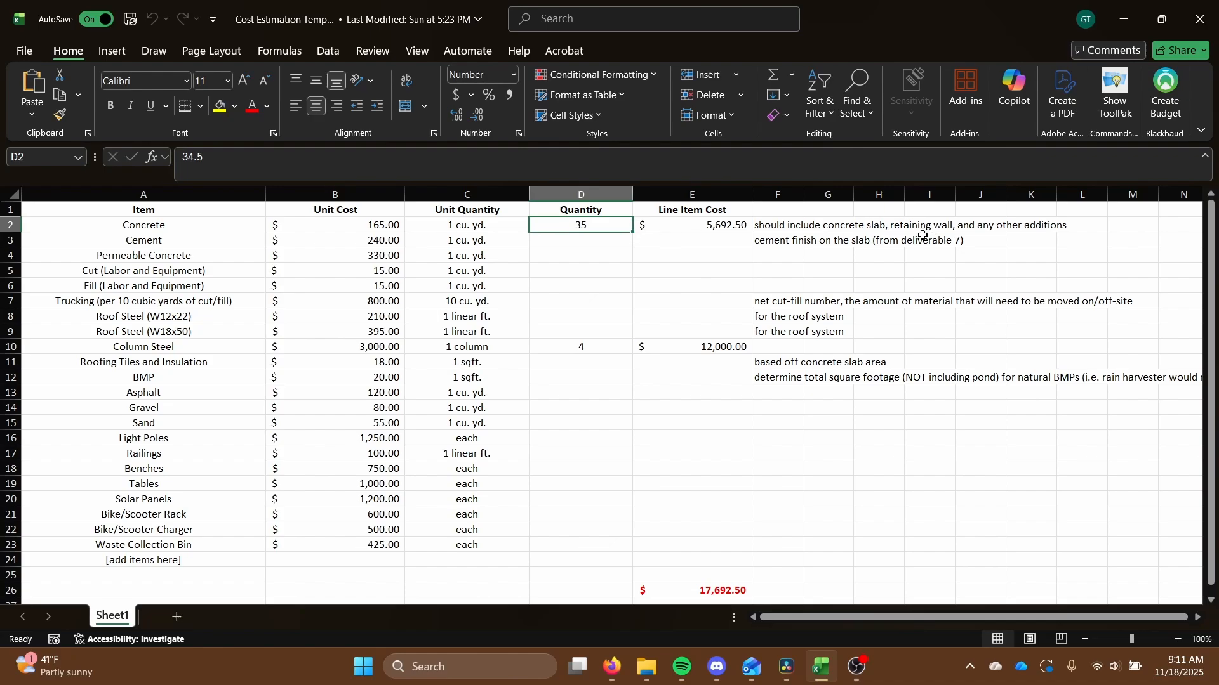
click(1001, 227)
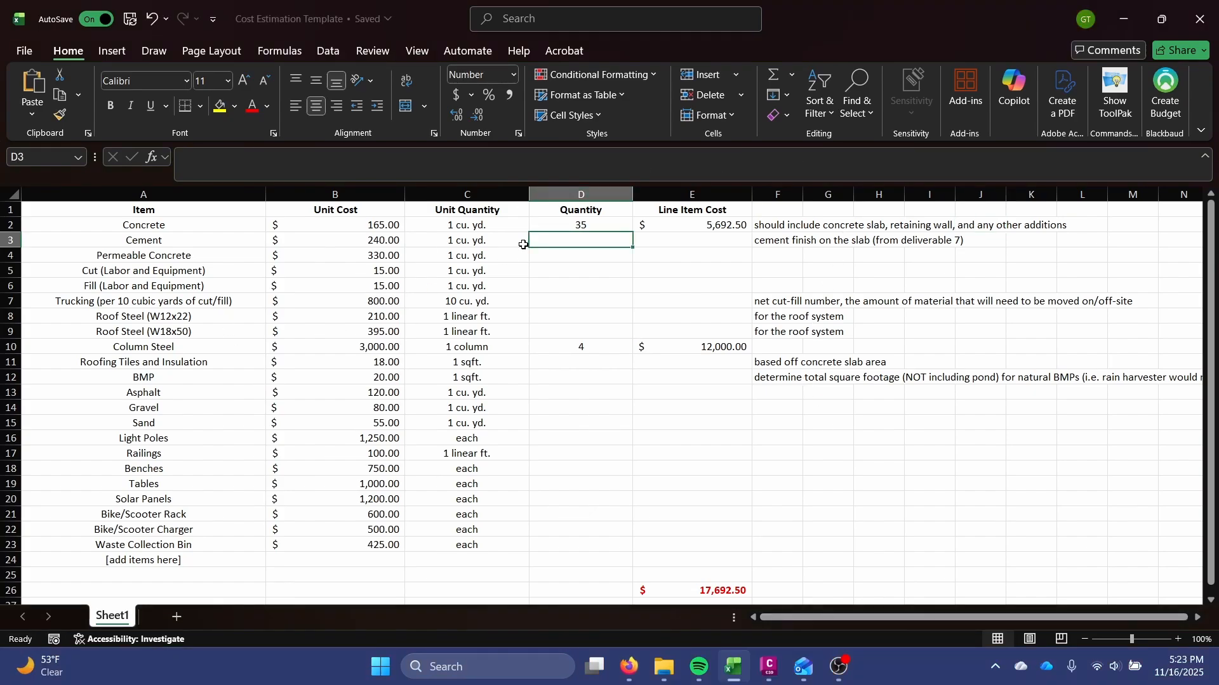
Switch back to Civil 3D, check the remaining quantities in the updated summary takeoff table, and save the drawing
key(alt+Tab)
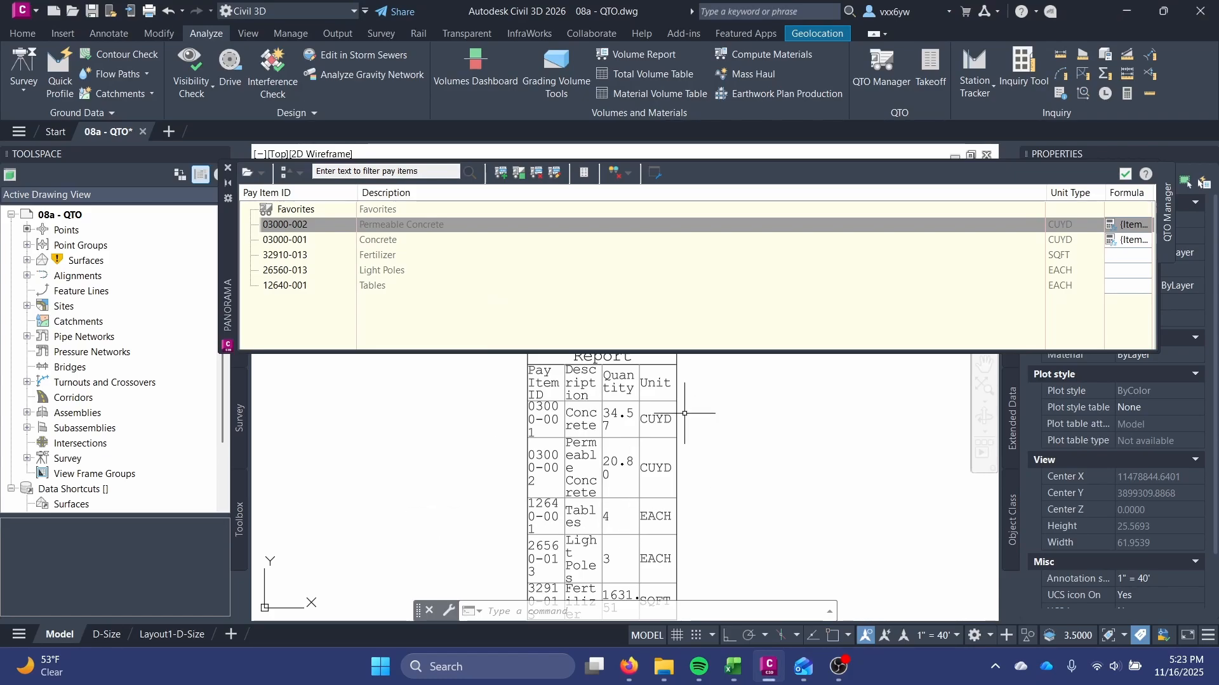
scroll(524, 414, down, 2)
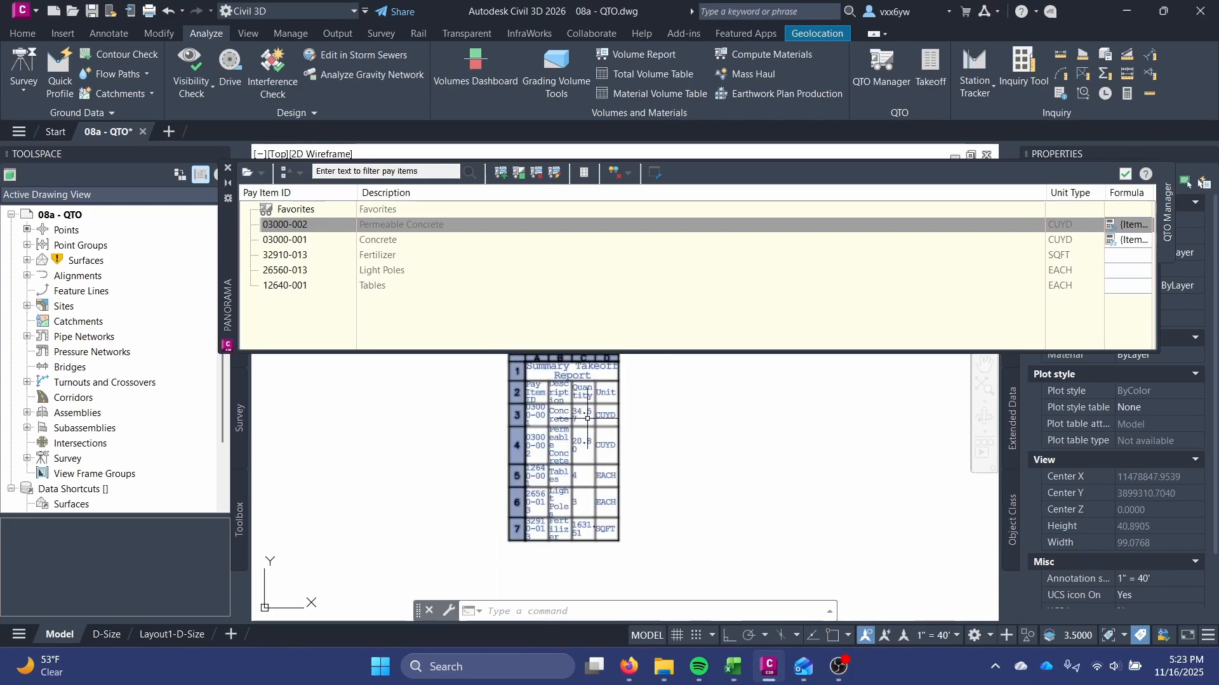
scroll(531, 502, up, 2)
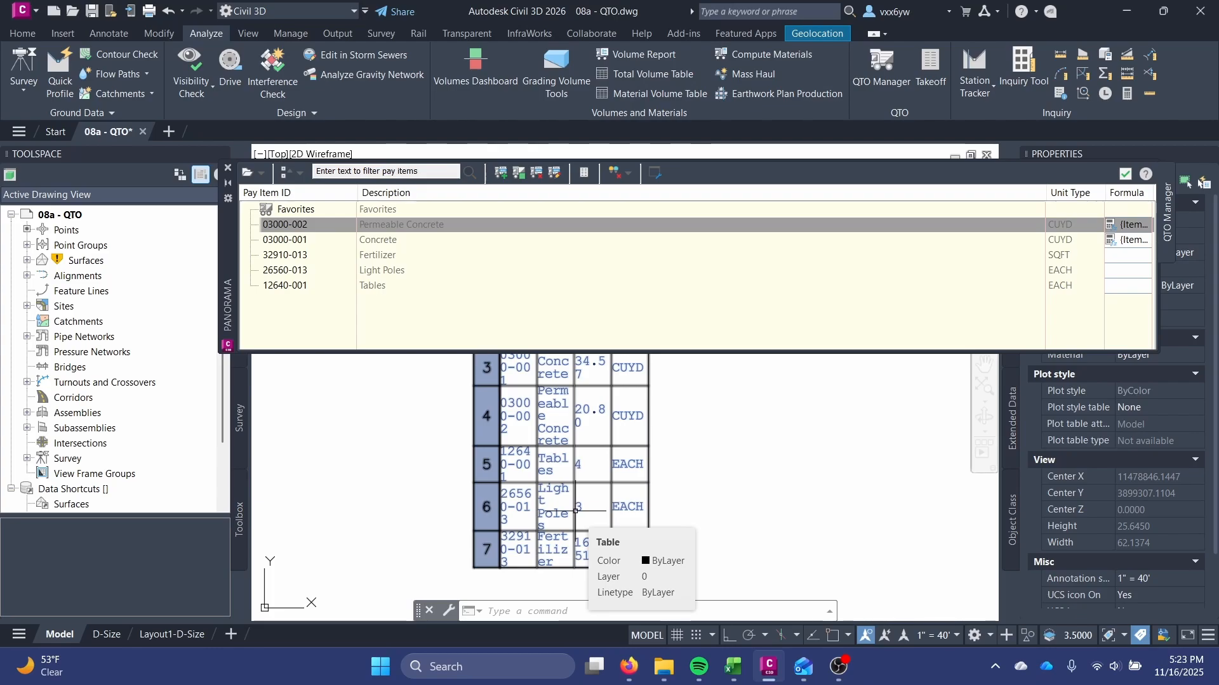
key(ctrl+s)
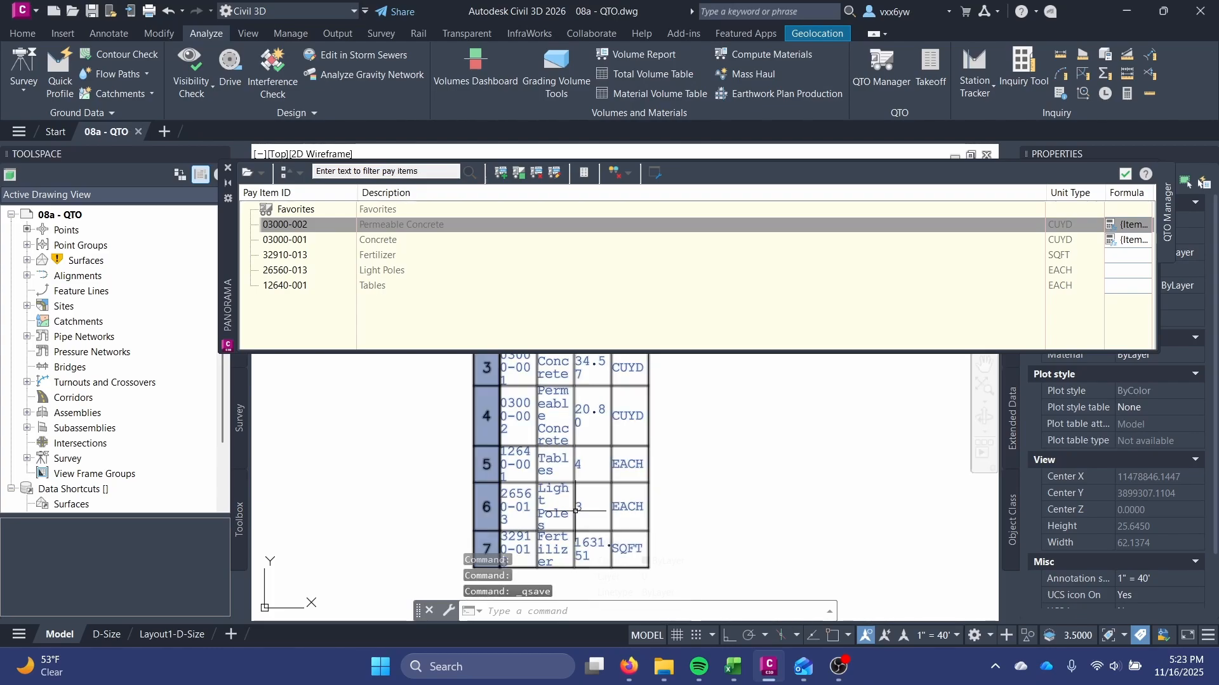